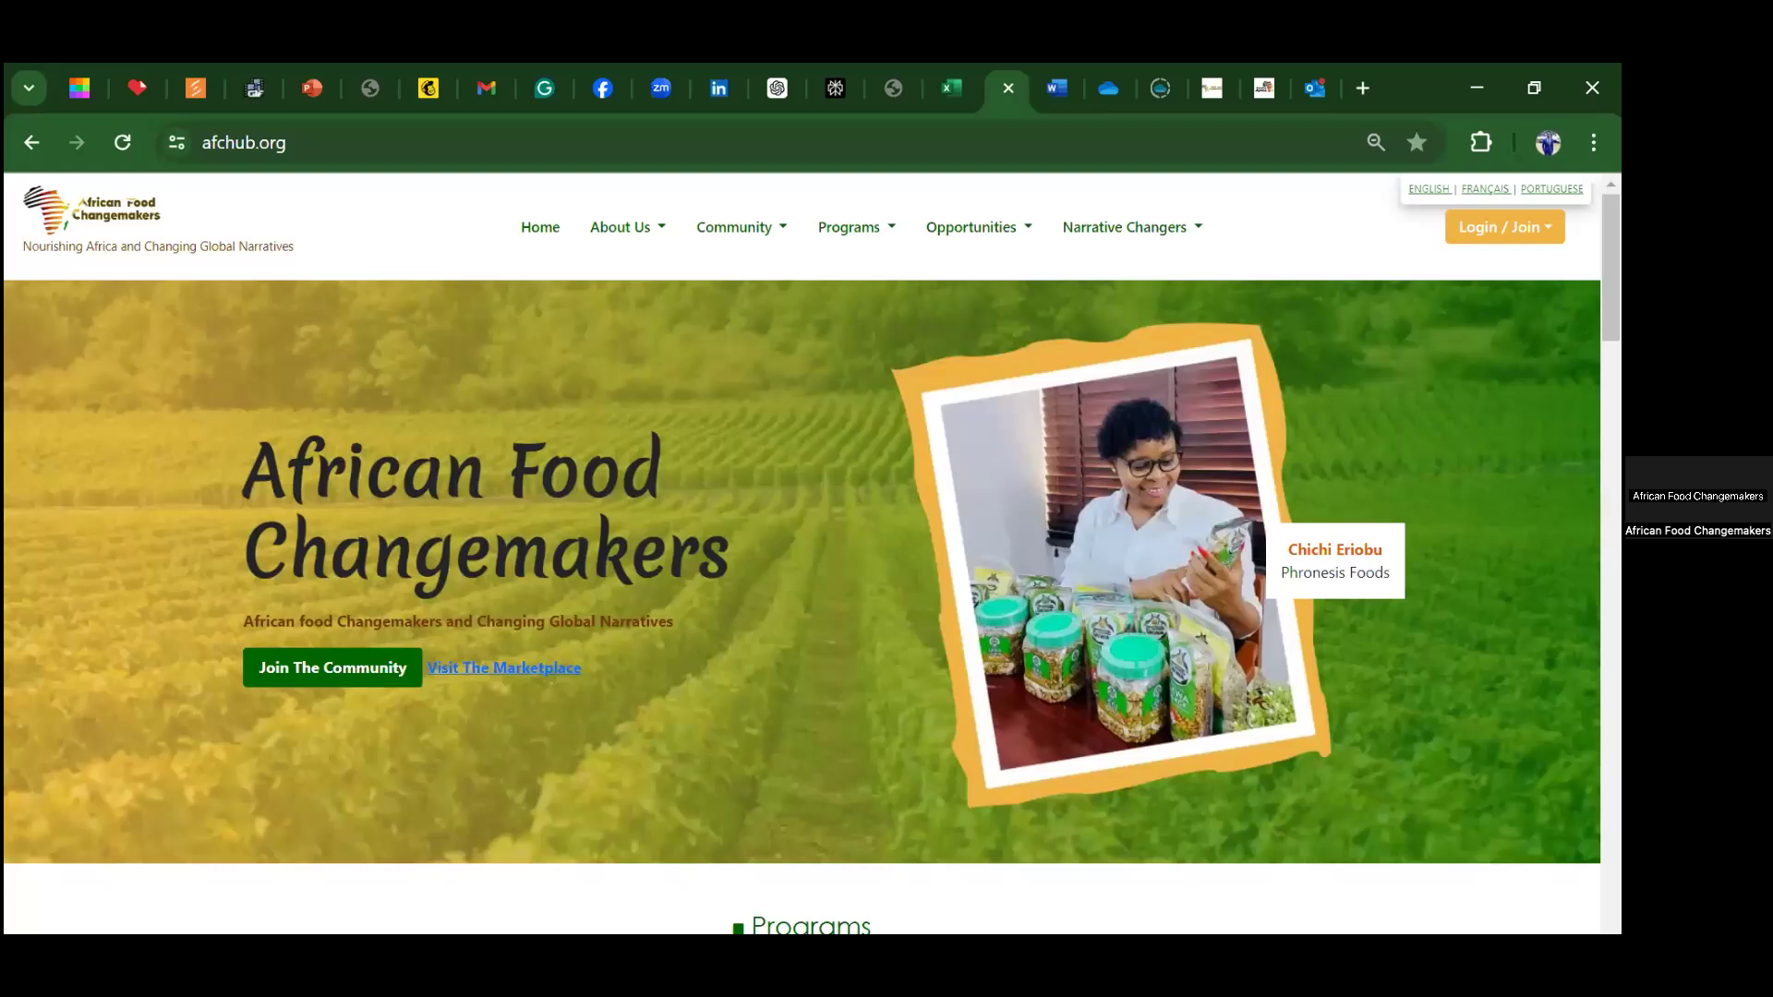
Step: Log in to the member portal with a saved Chrome credential to reach the Dashboard Overview
left_click(1496, 227)
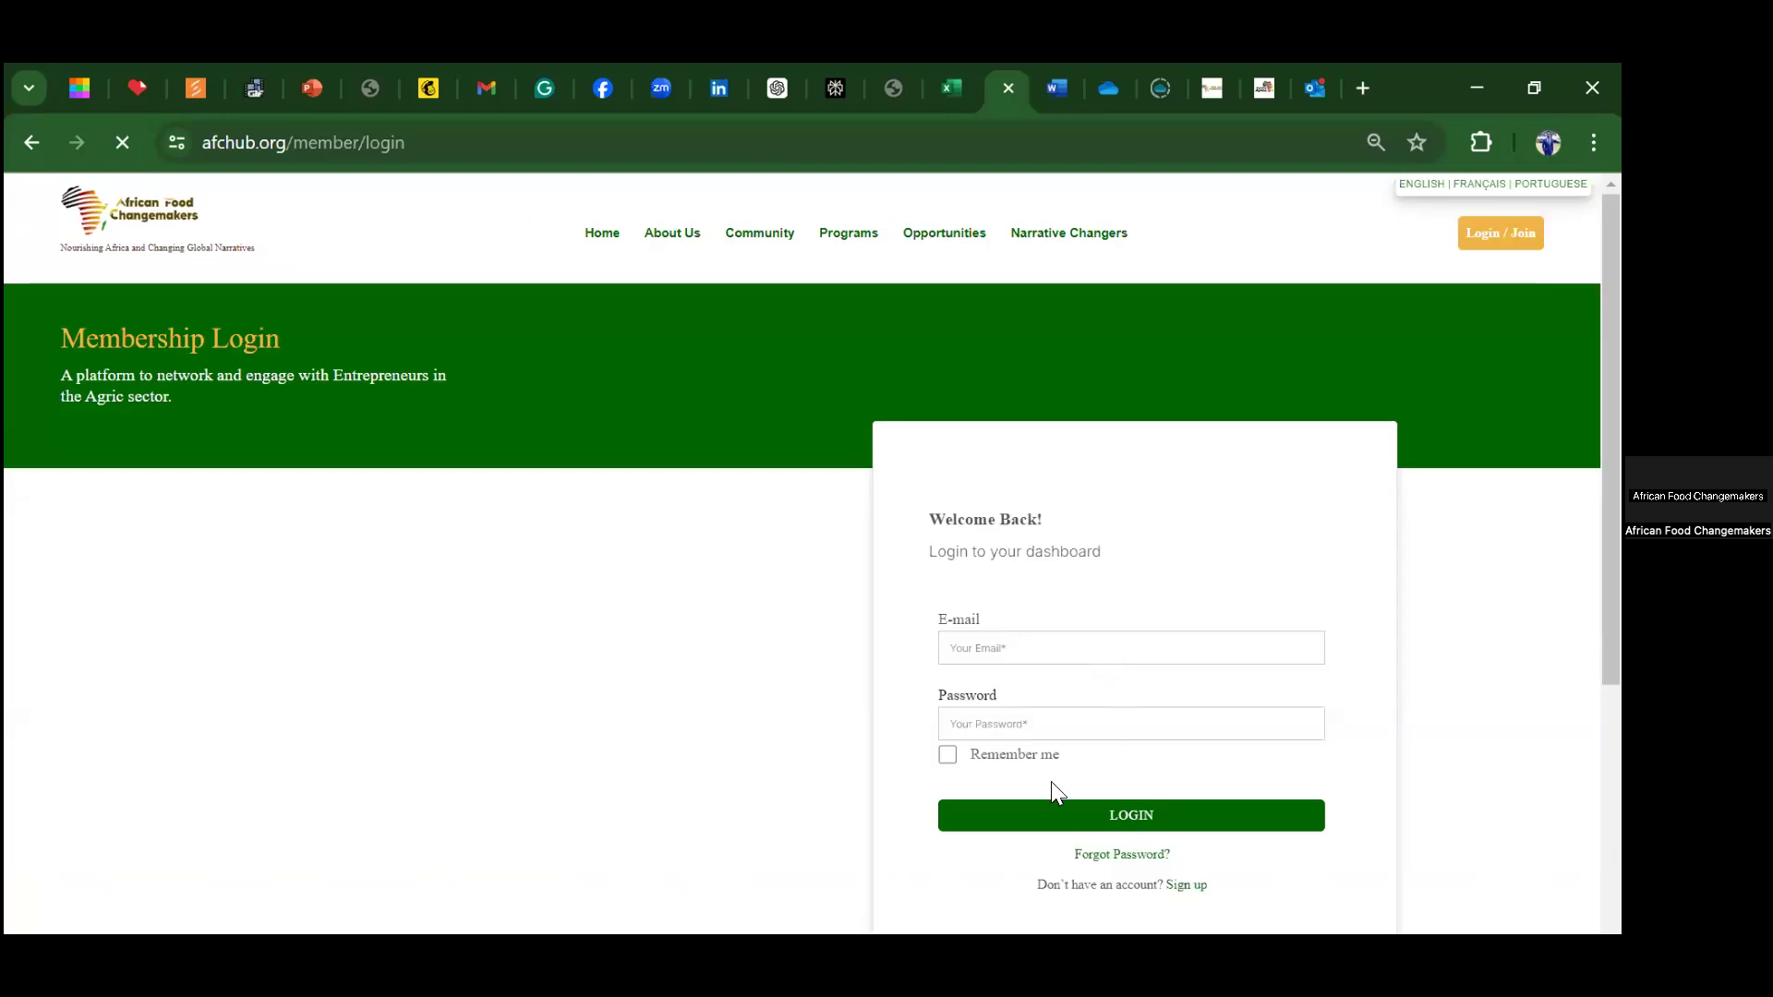
left_click(1032, 724)
key("Down")
key("Down")
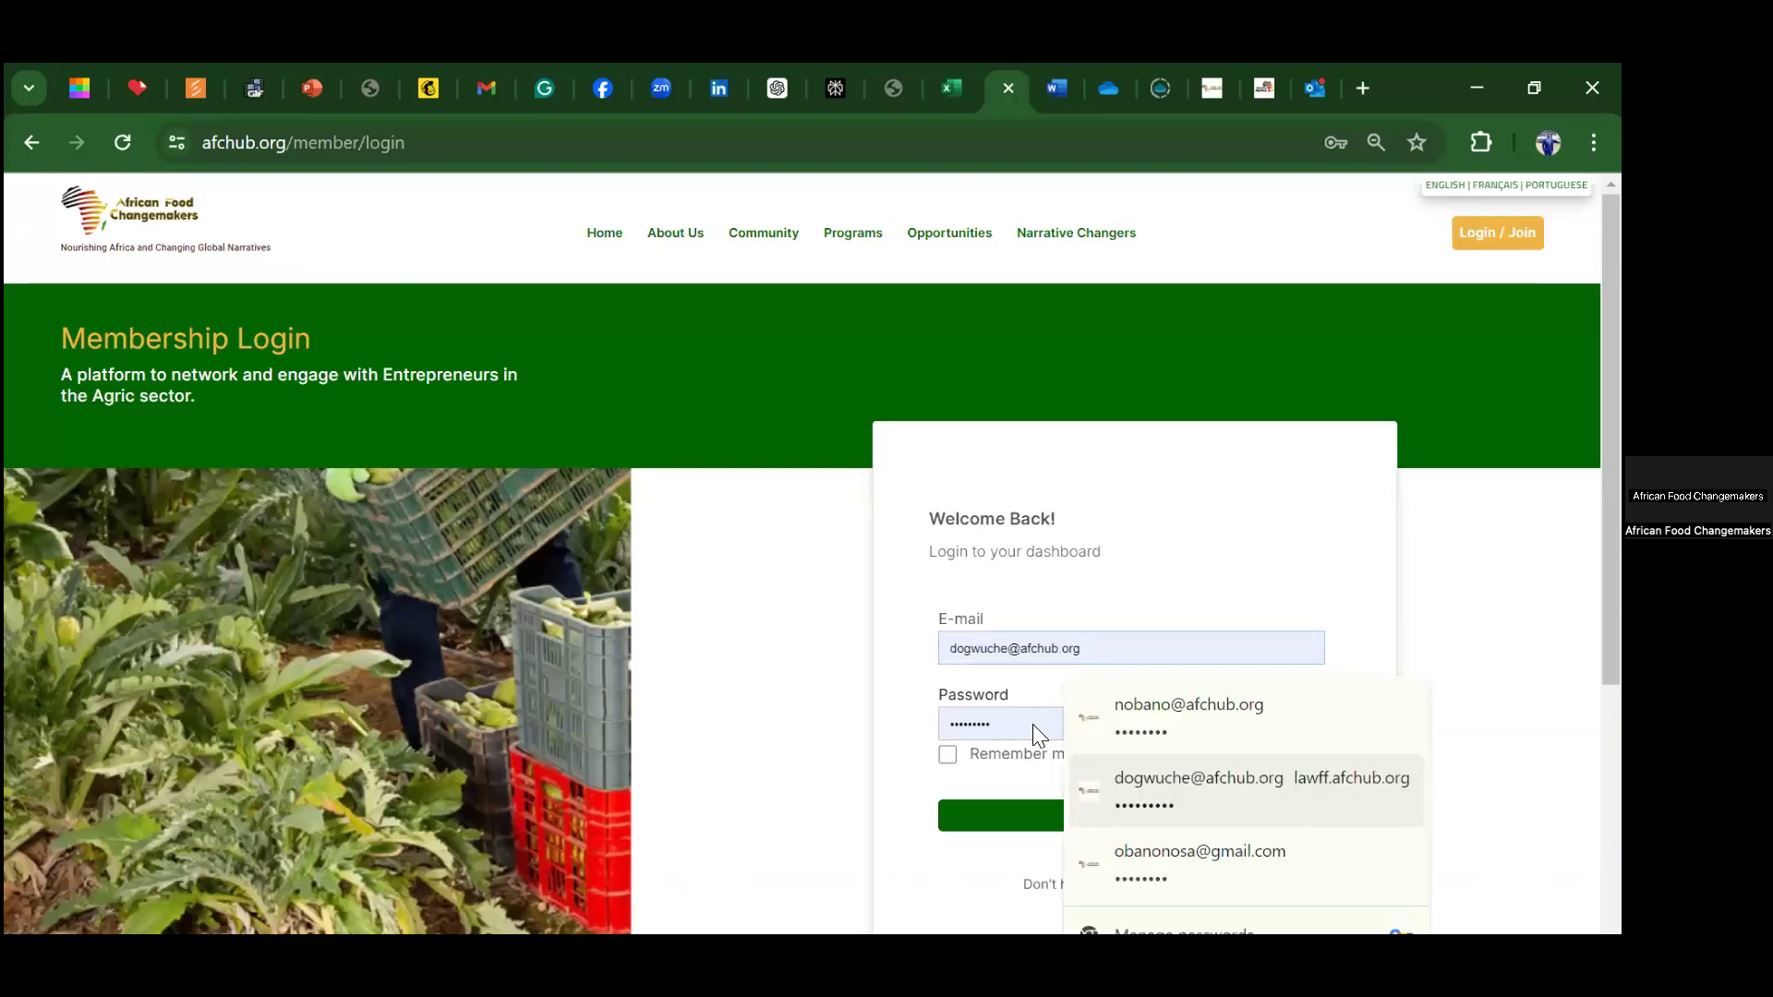
key("Down")
key("Return")
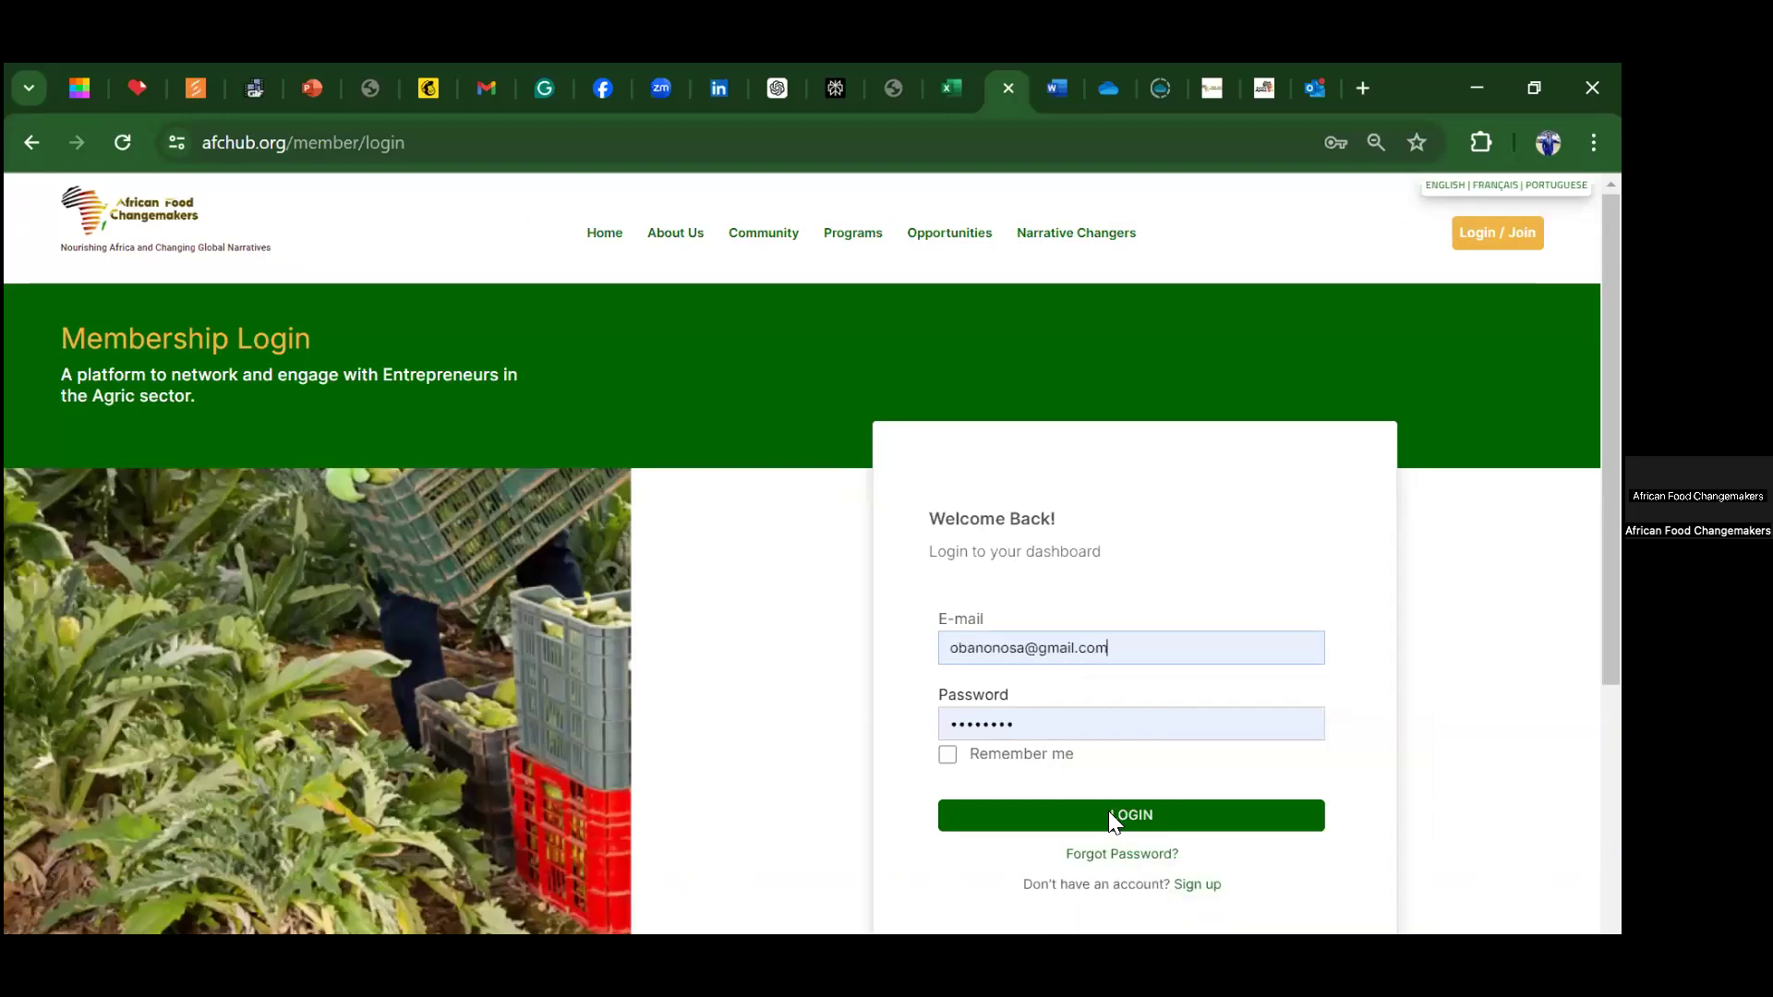
left_click(1109, 815)
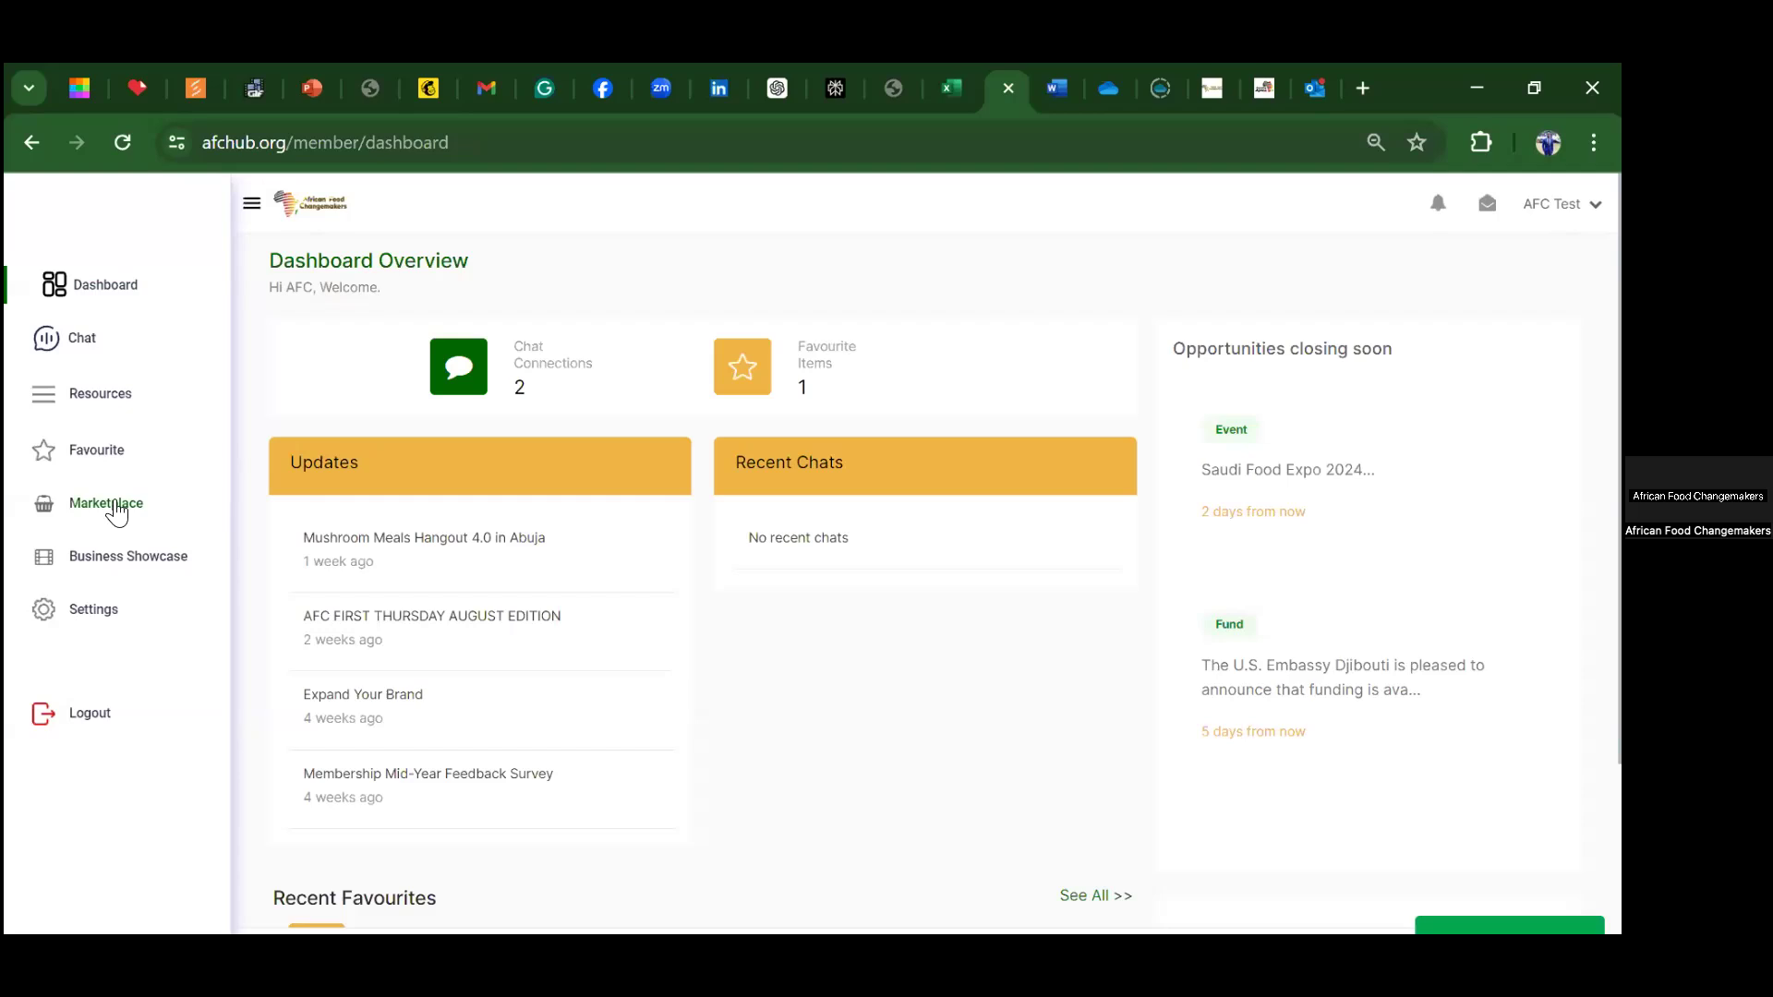
Step: In Marketplace, start a new product named 'Ginger spice' priced at 2500 NGN
left_click(111, 504)
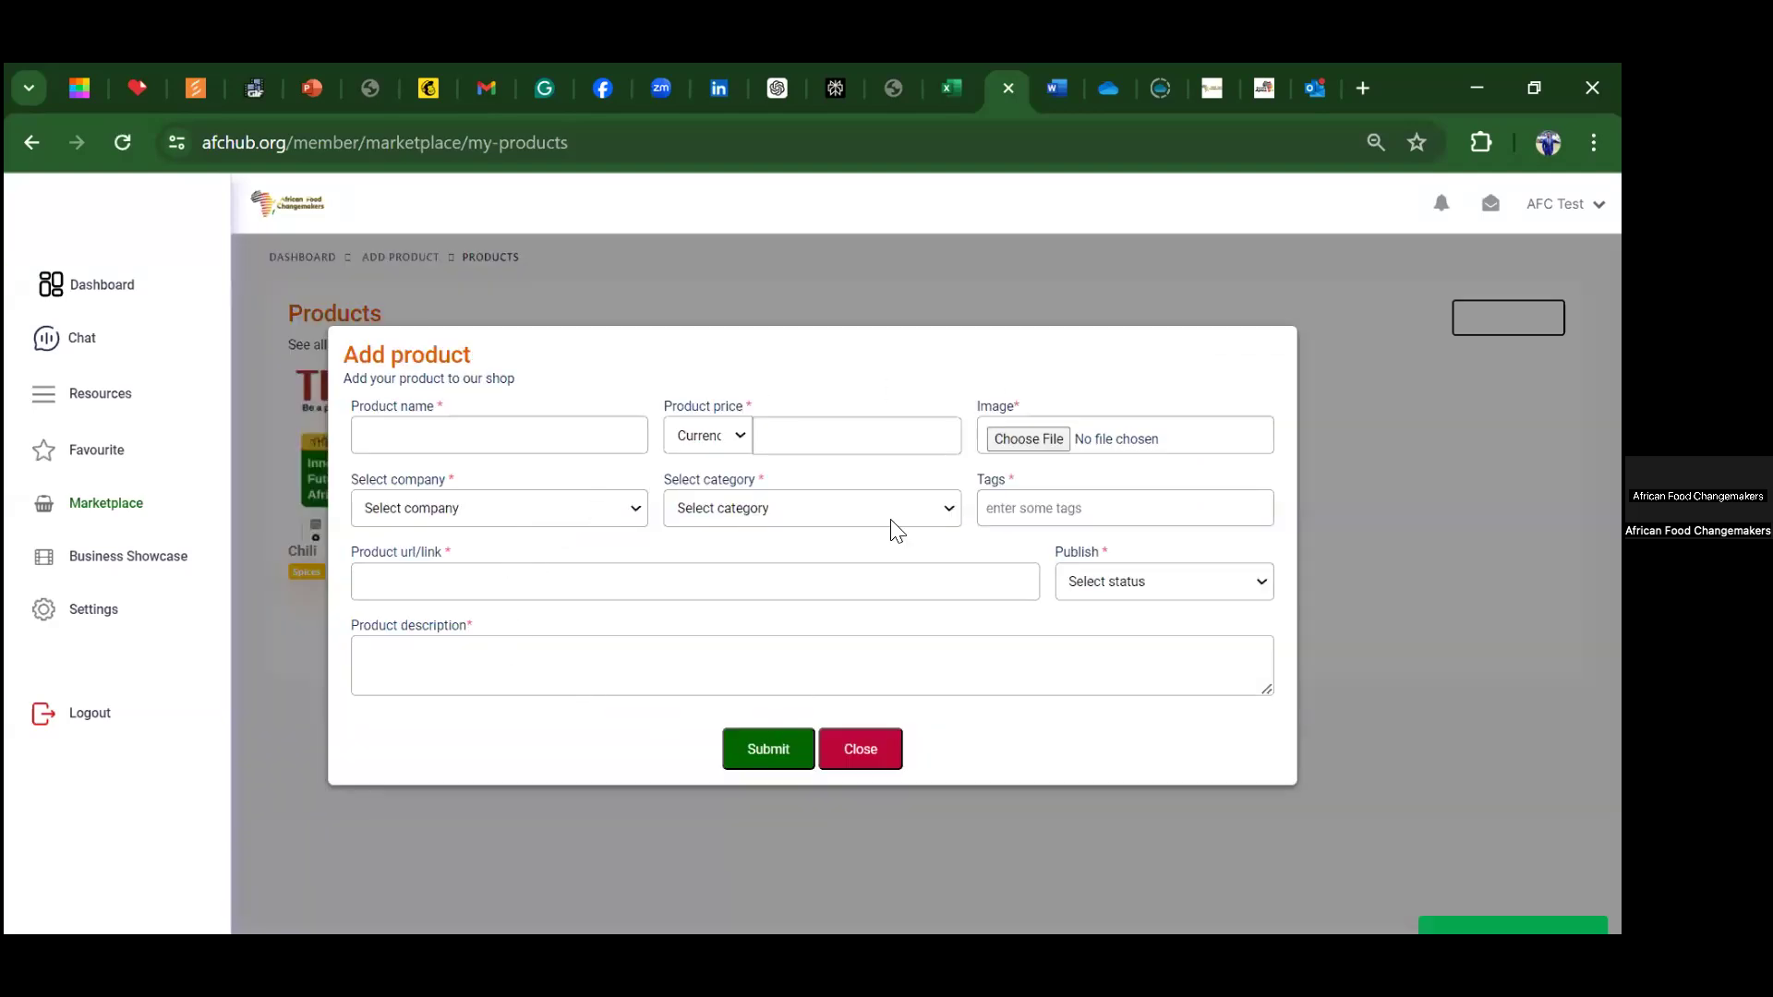
left_click(427, 447)
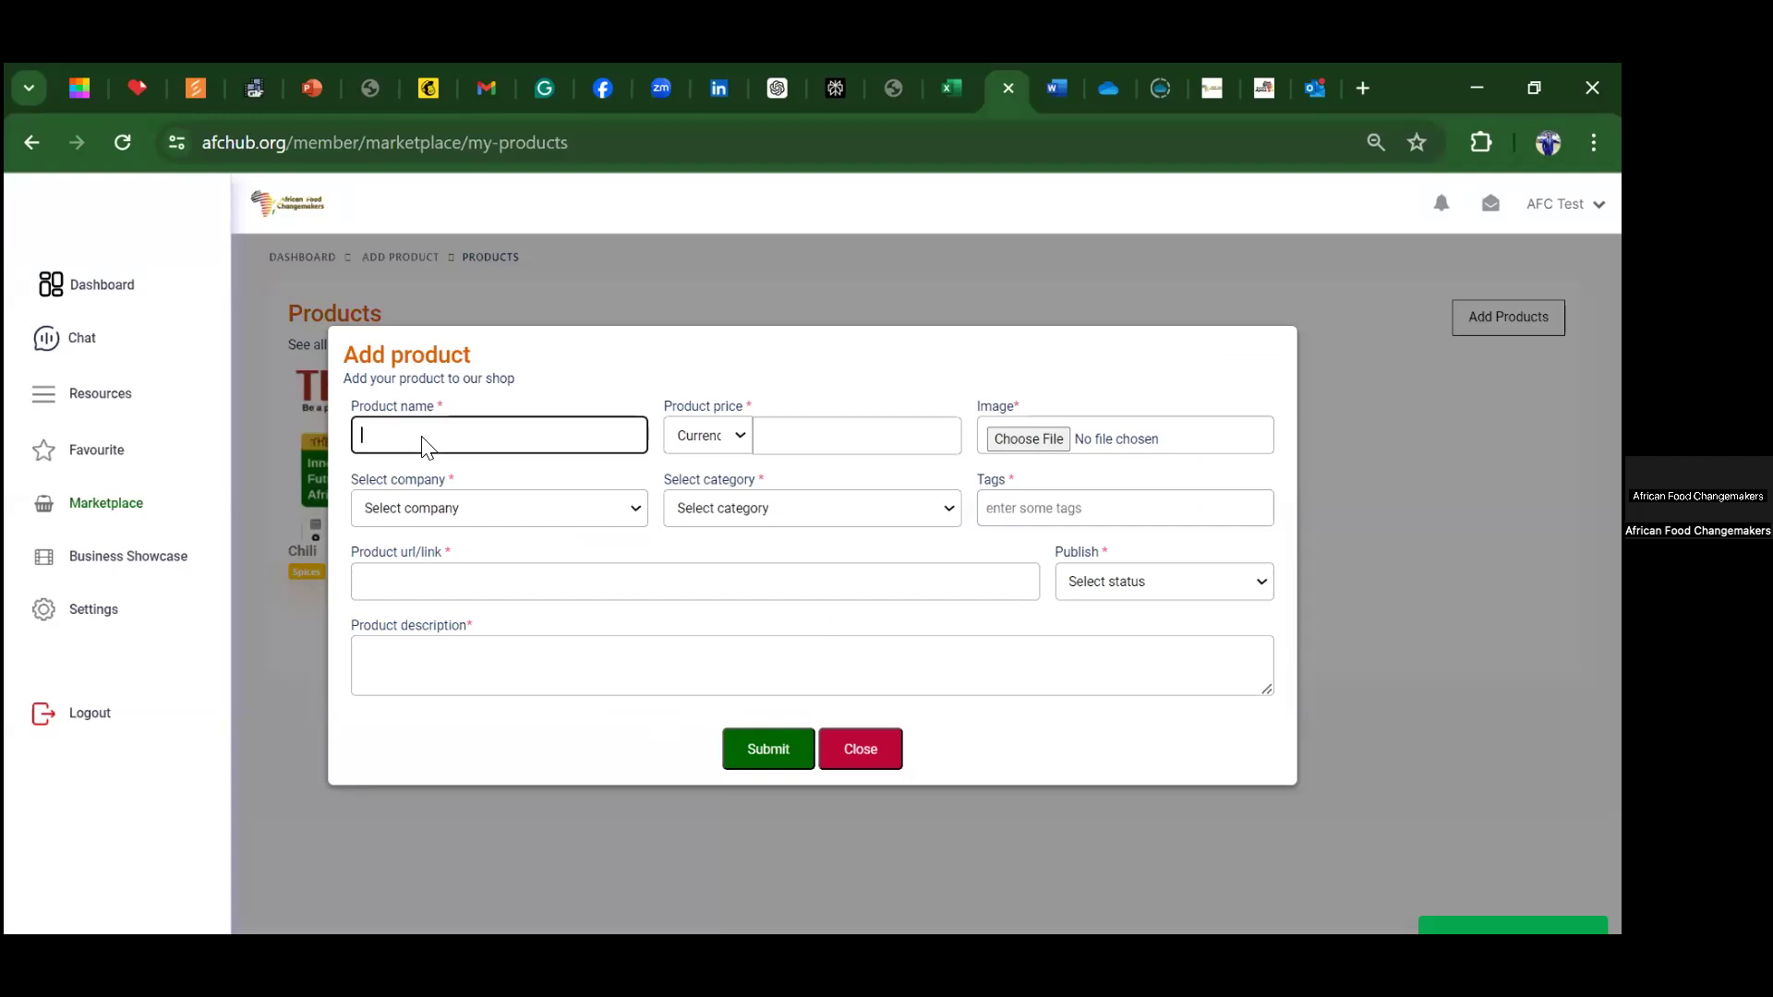
type("Ginger spice")
left_click(741, 438)
left_click(693, 503)
left_click(790, 438)
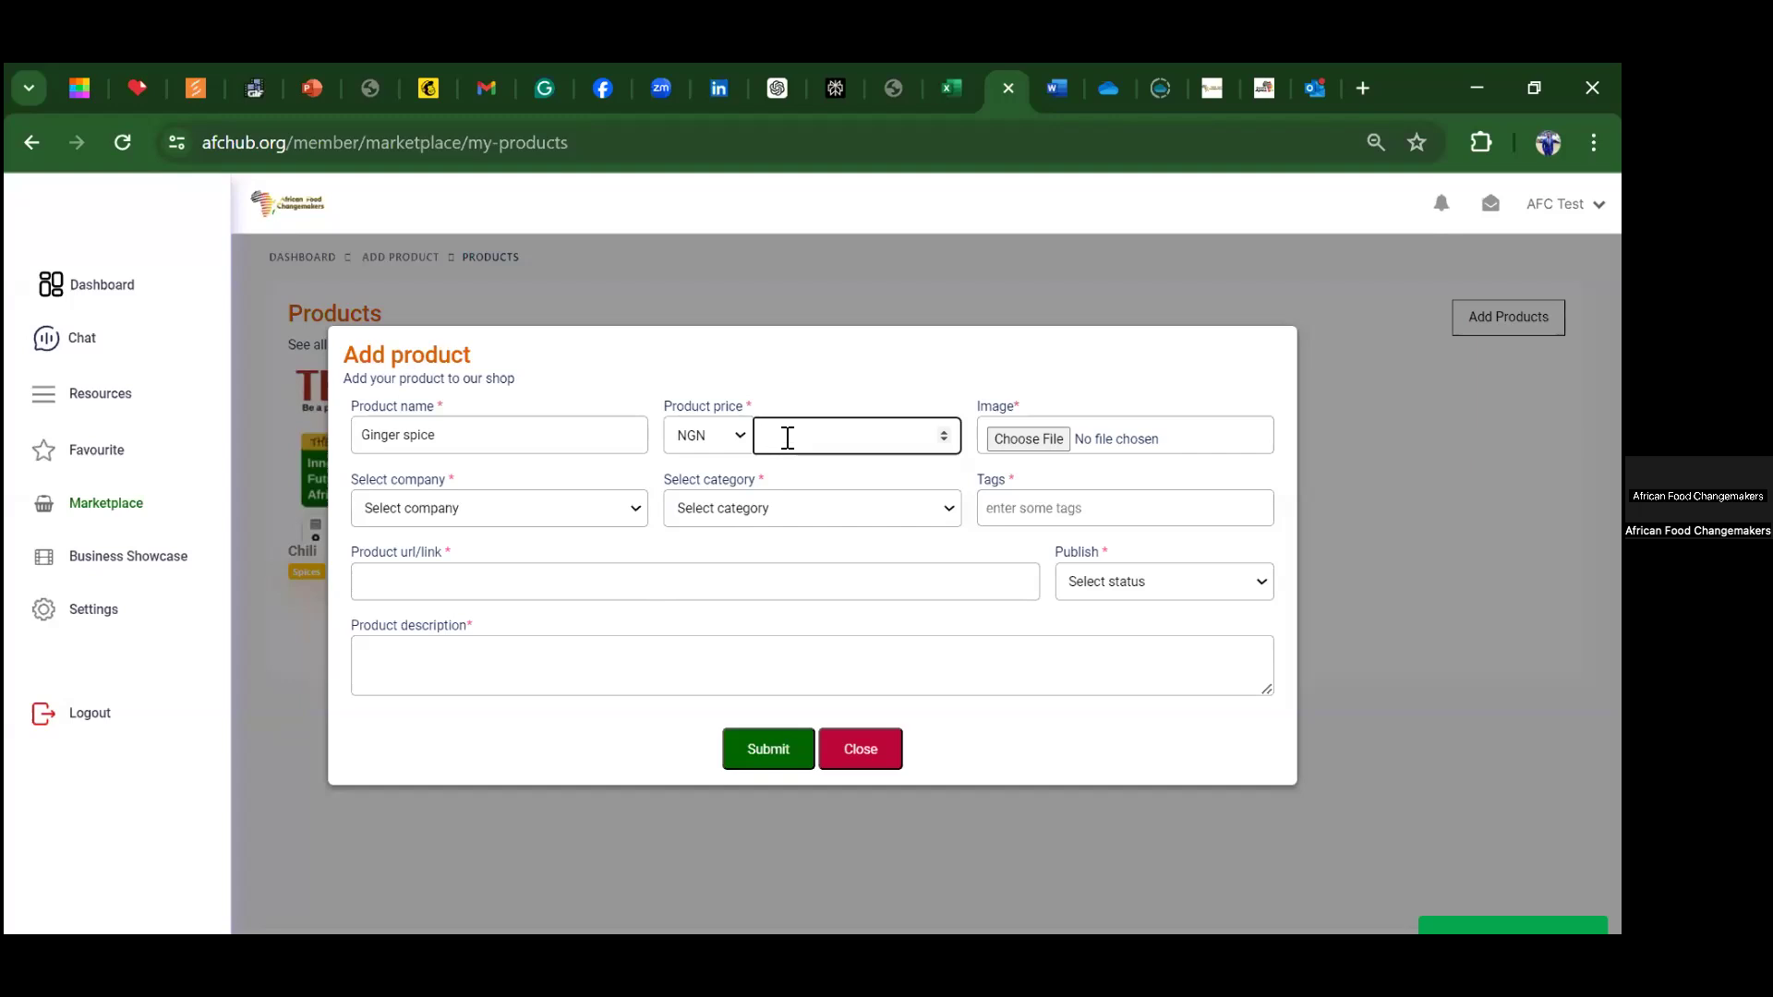
type("2500")
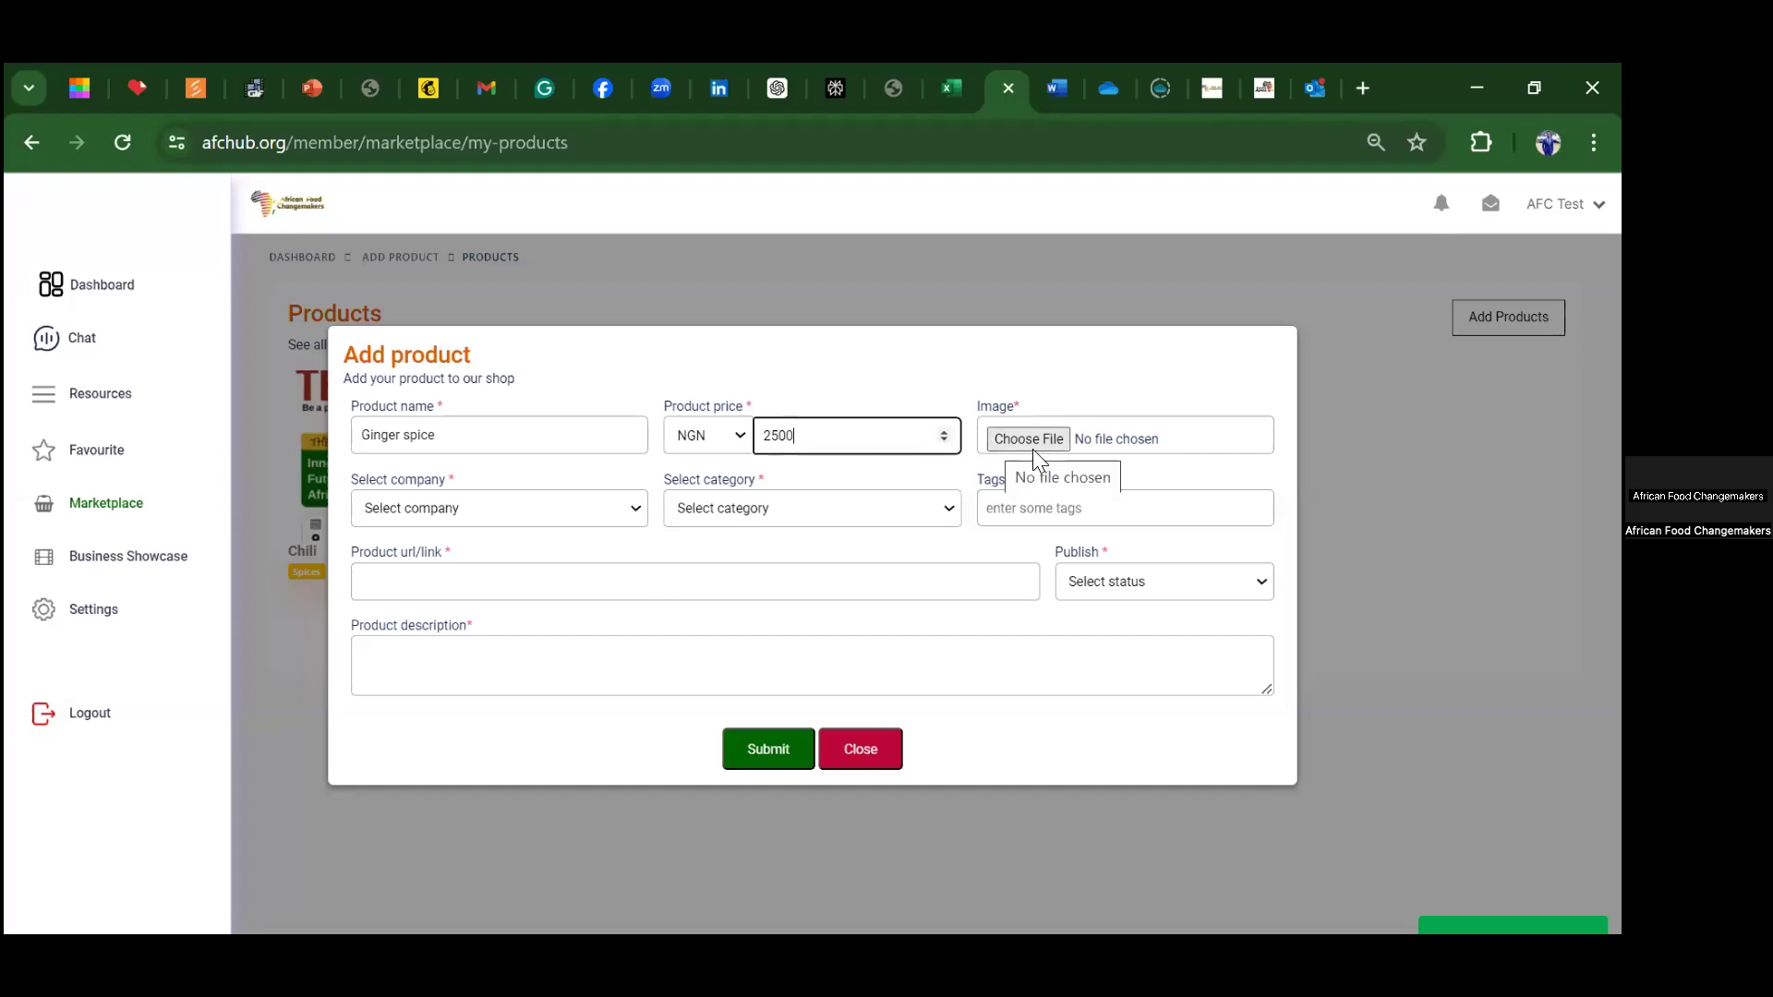
Step: Attach the etifarms image to the Ginger spice product
left_click(1030, 441)
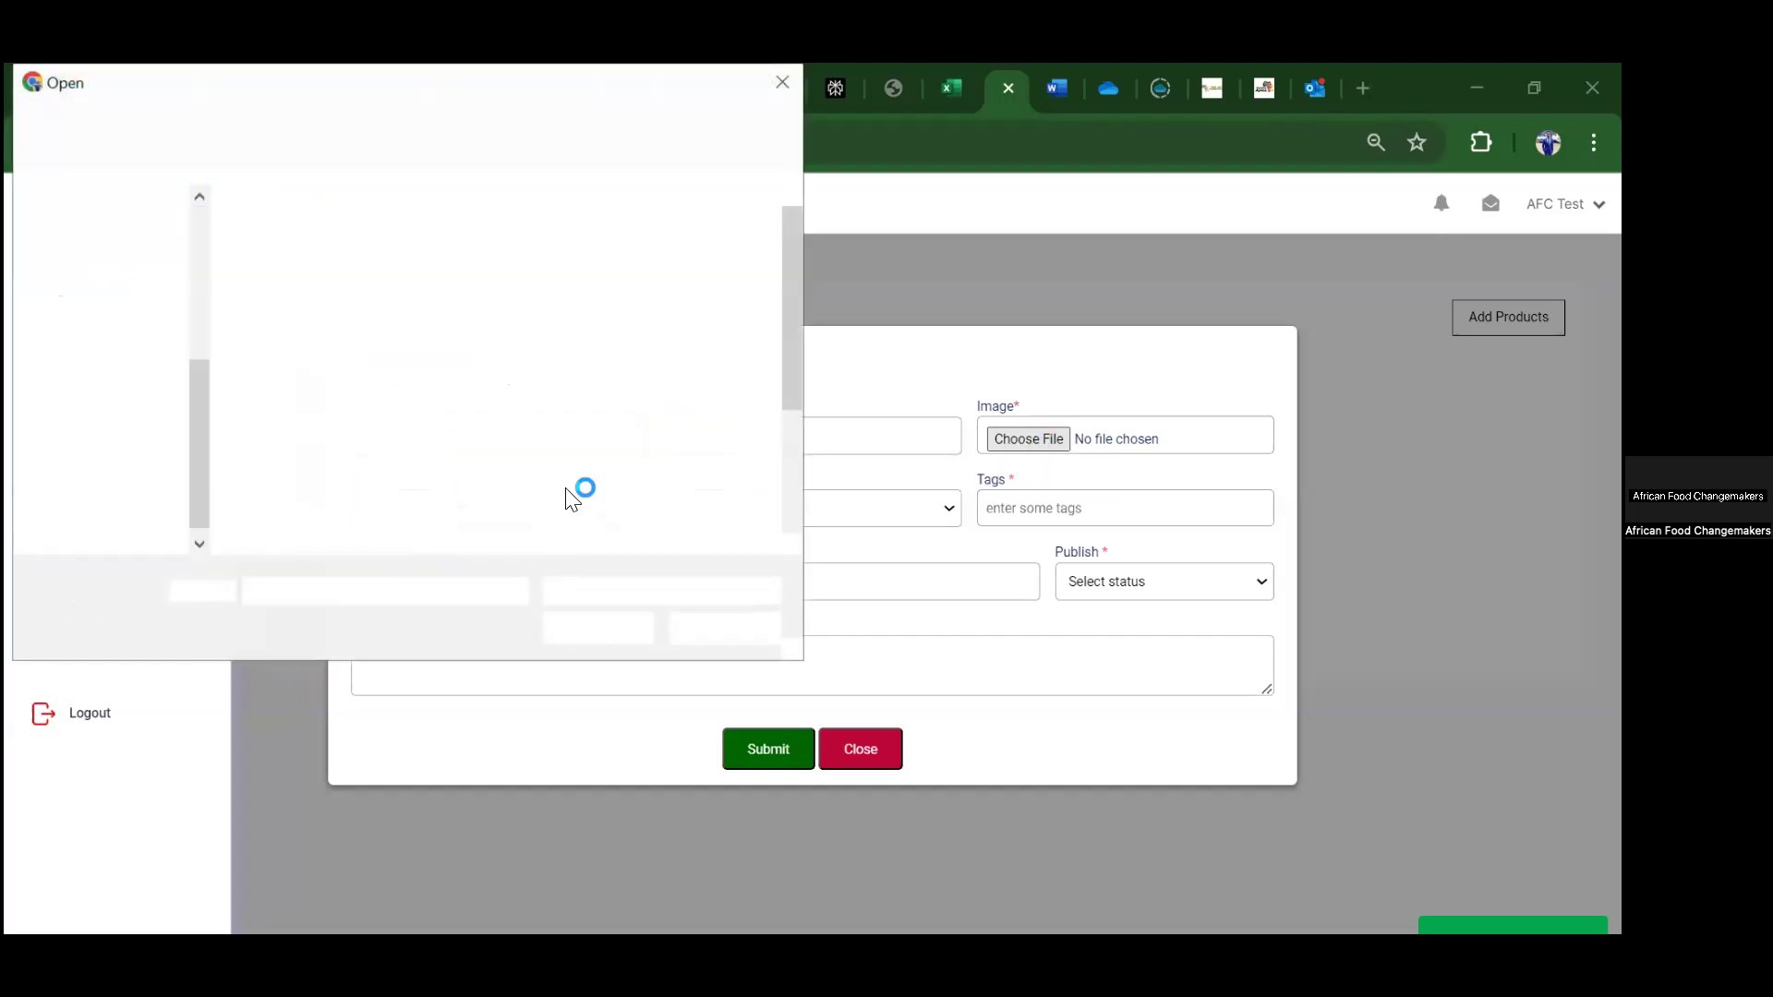
left_click(452, 476)
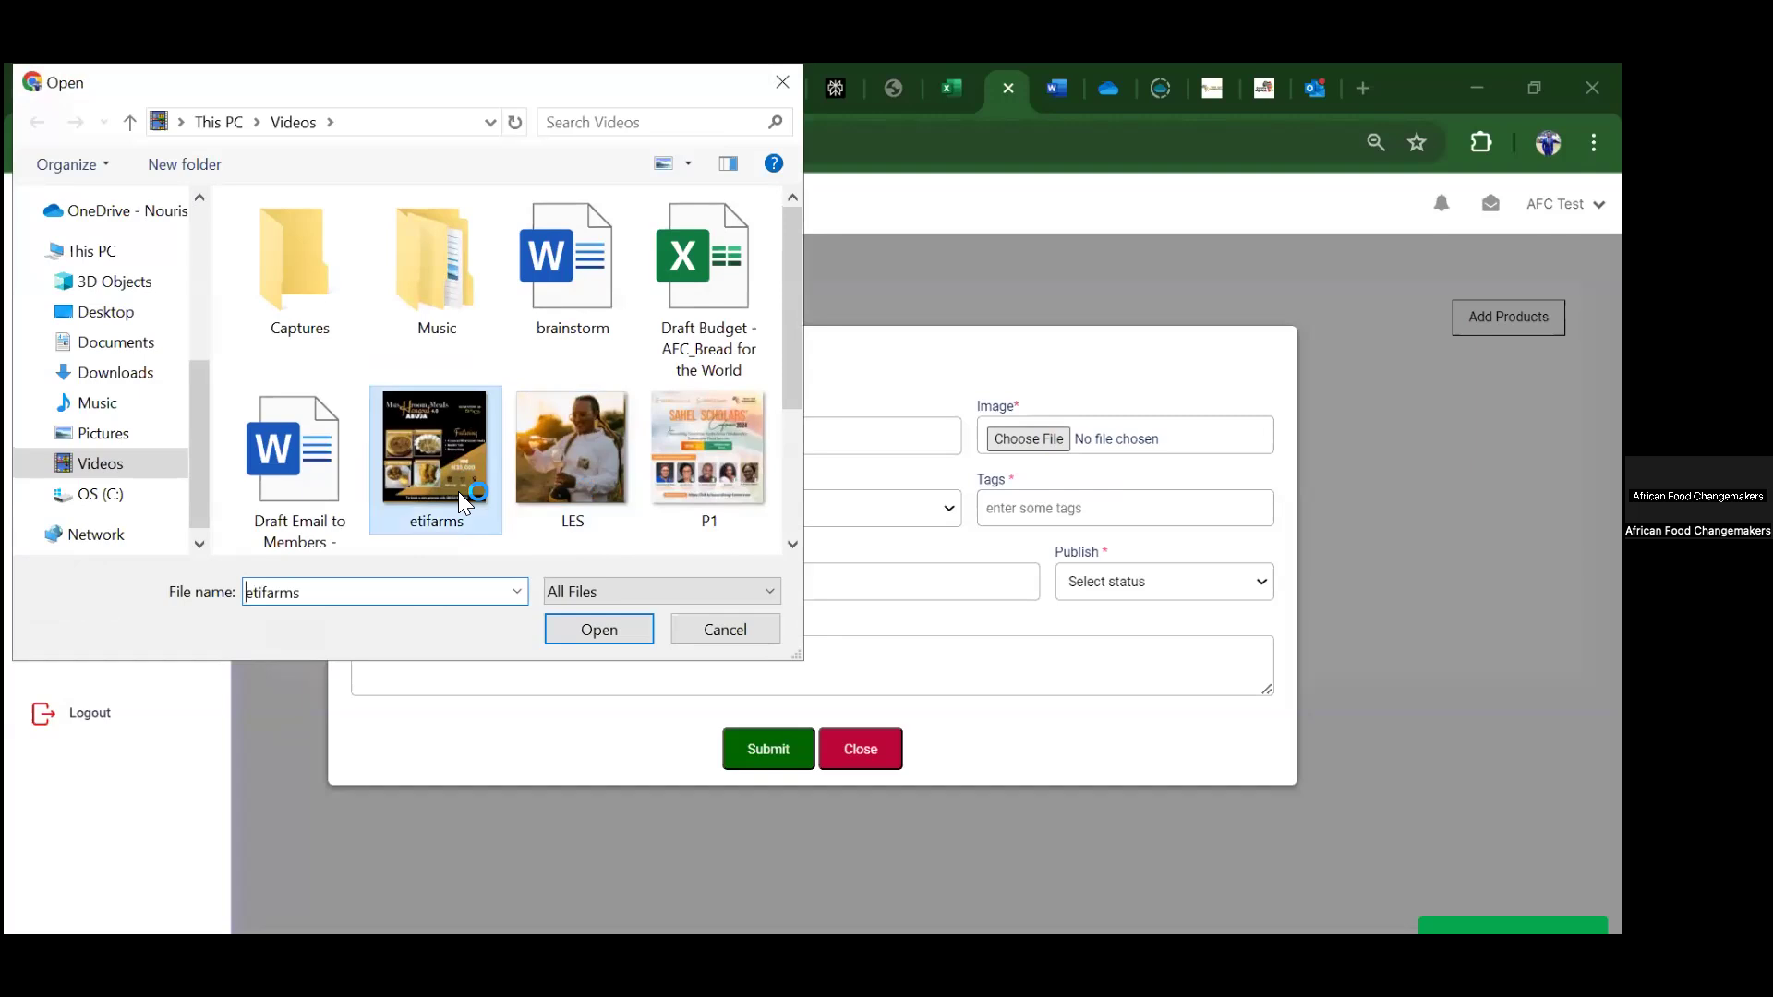
left_click(579, 632)
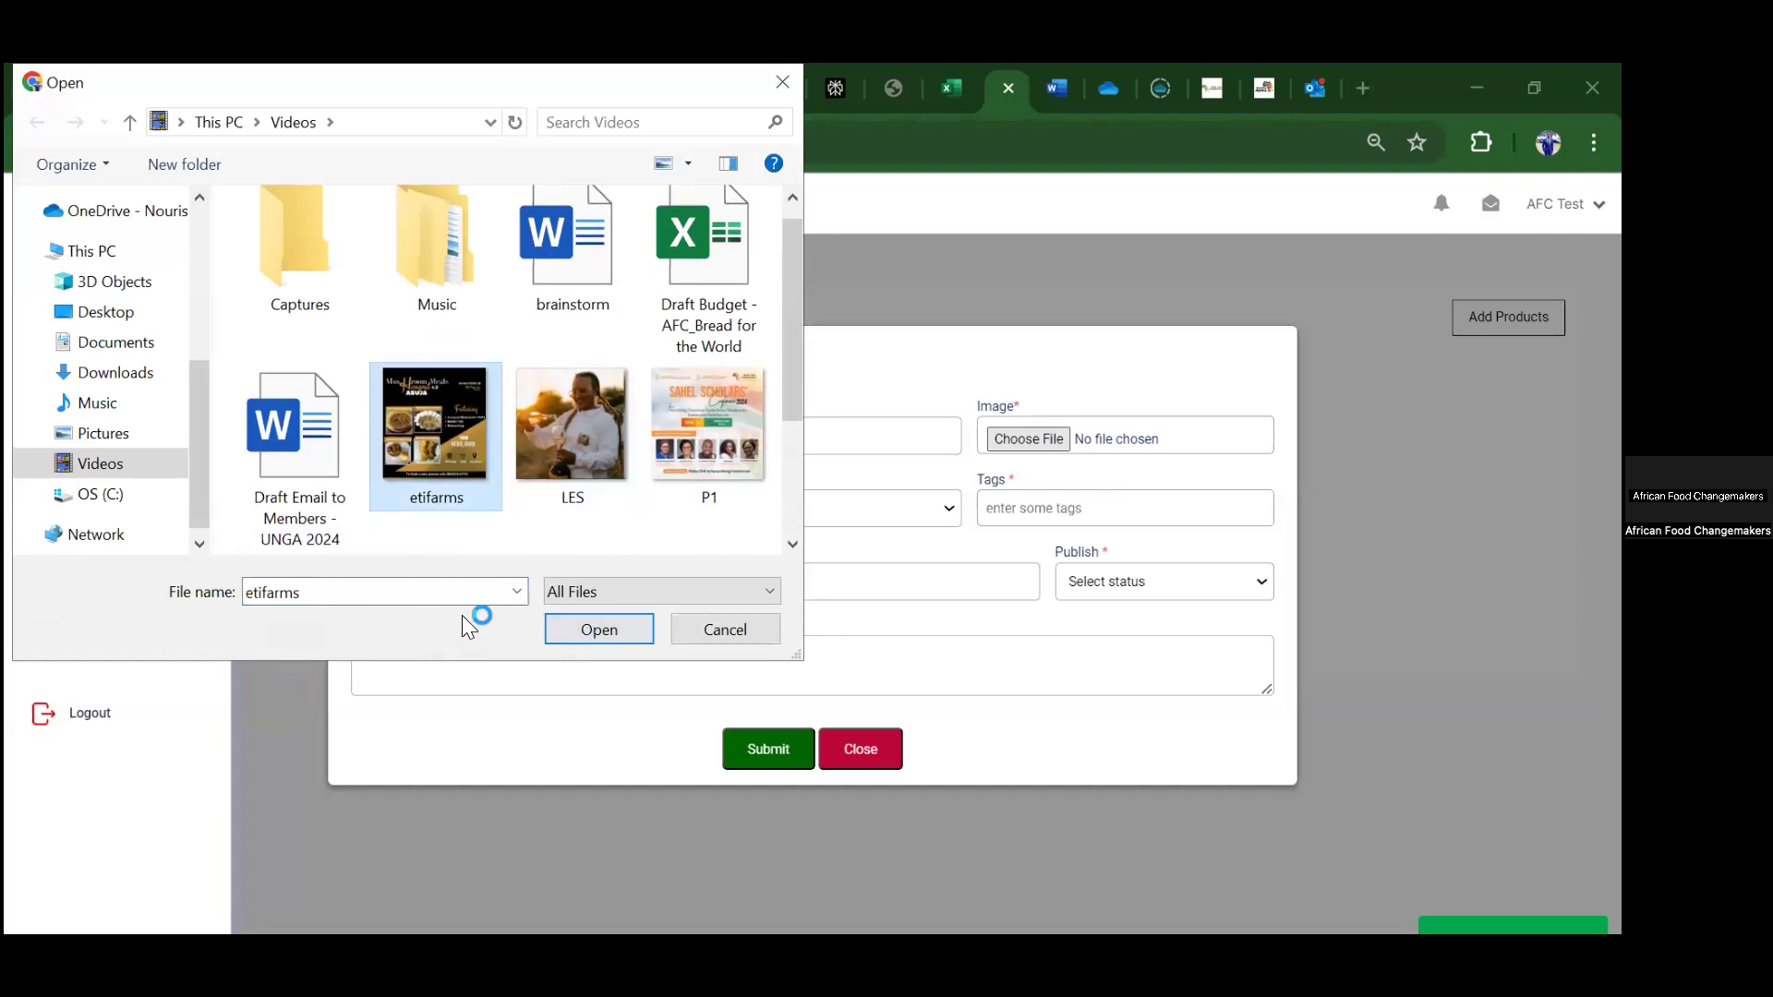
left_click(585, 621)
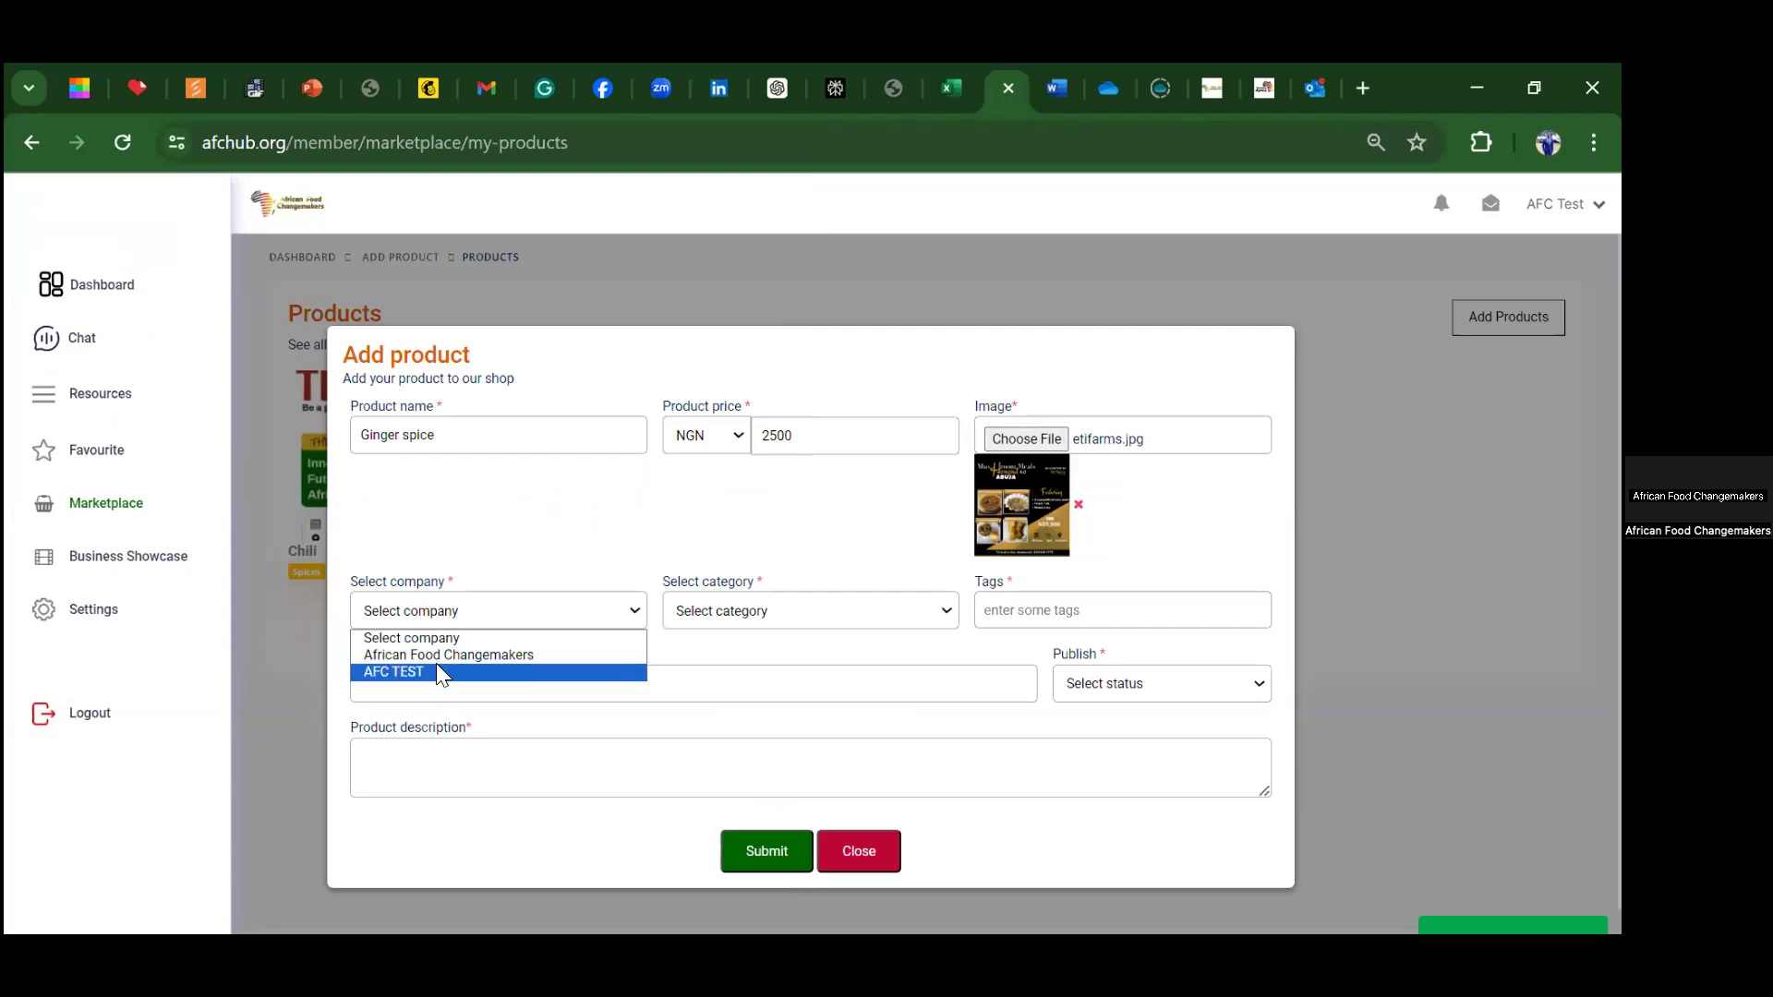
Step: Assign the product to company African Food Changemakers and category Spices
key("Up")
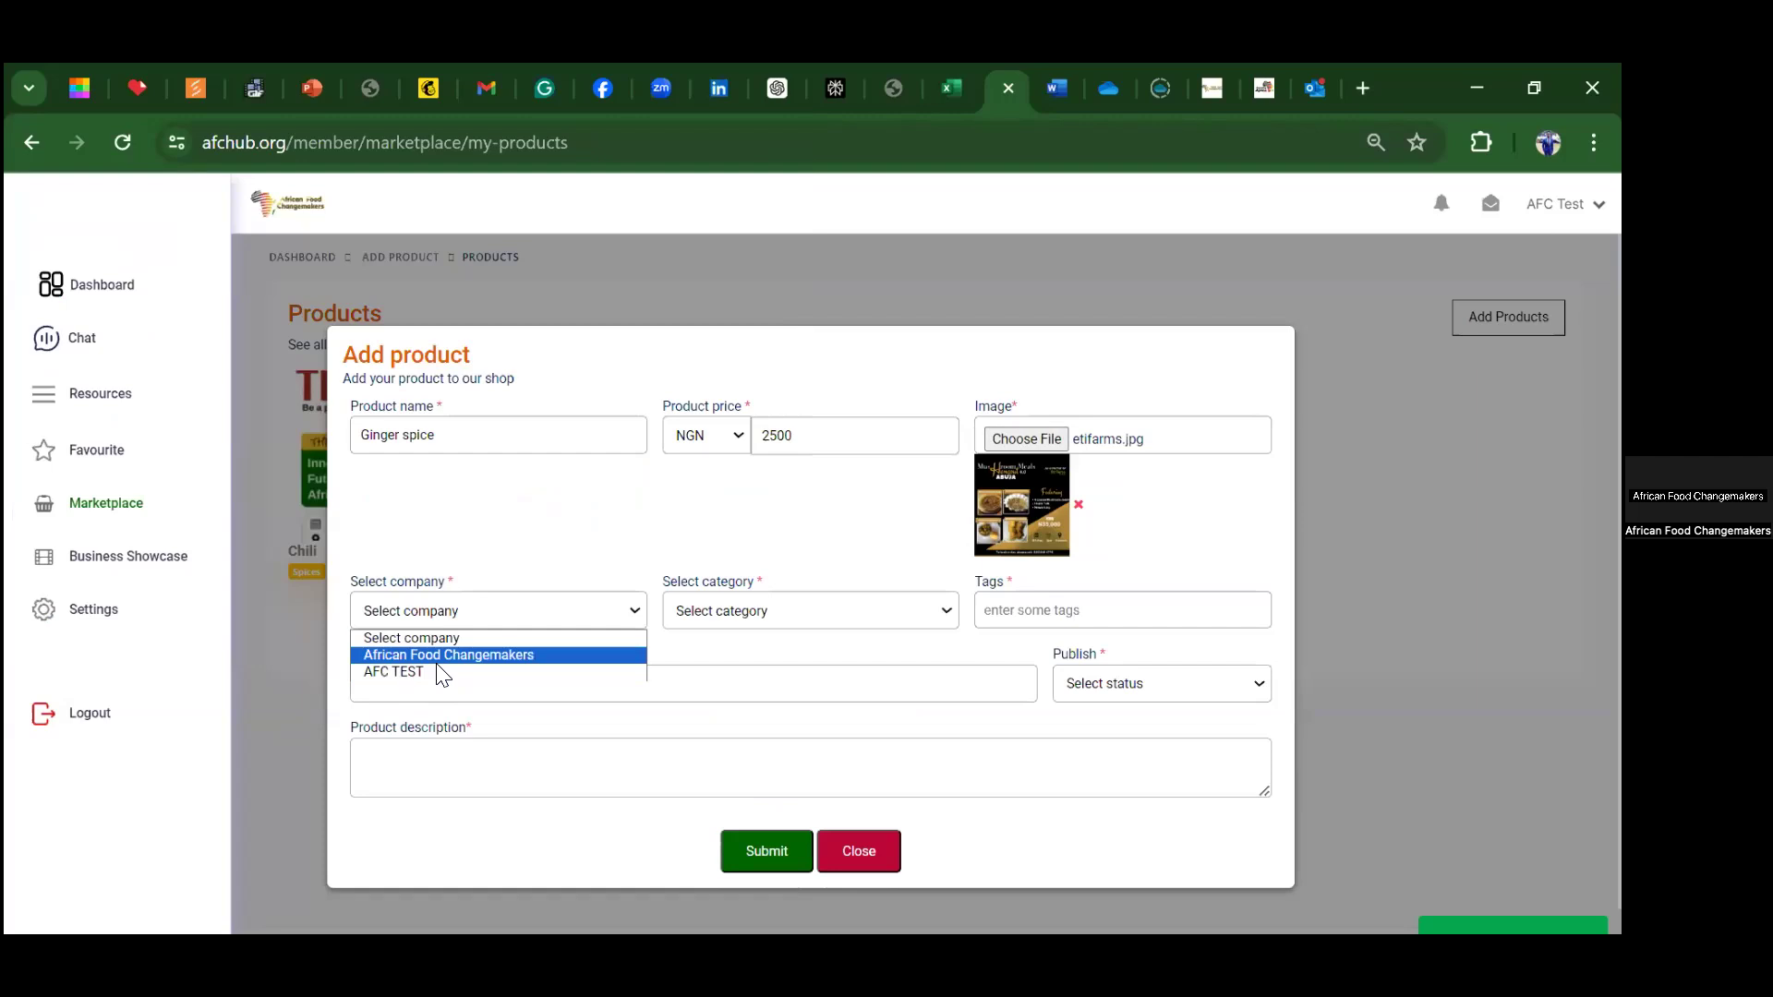
key("Return")
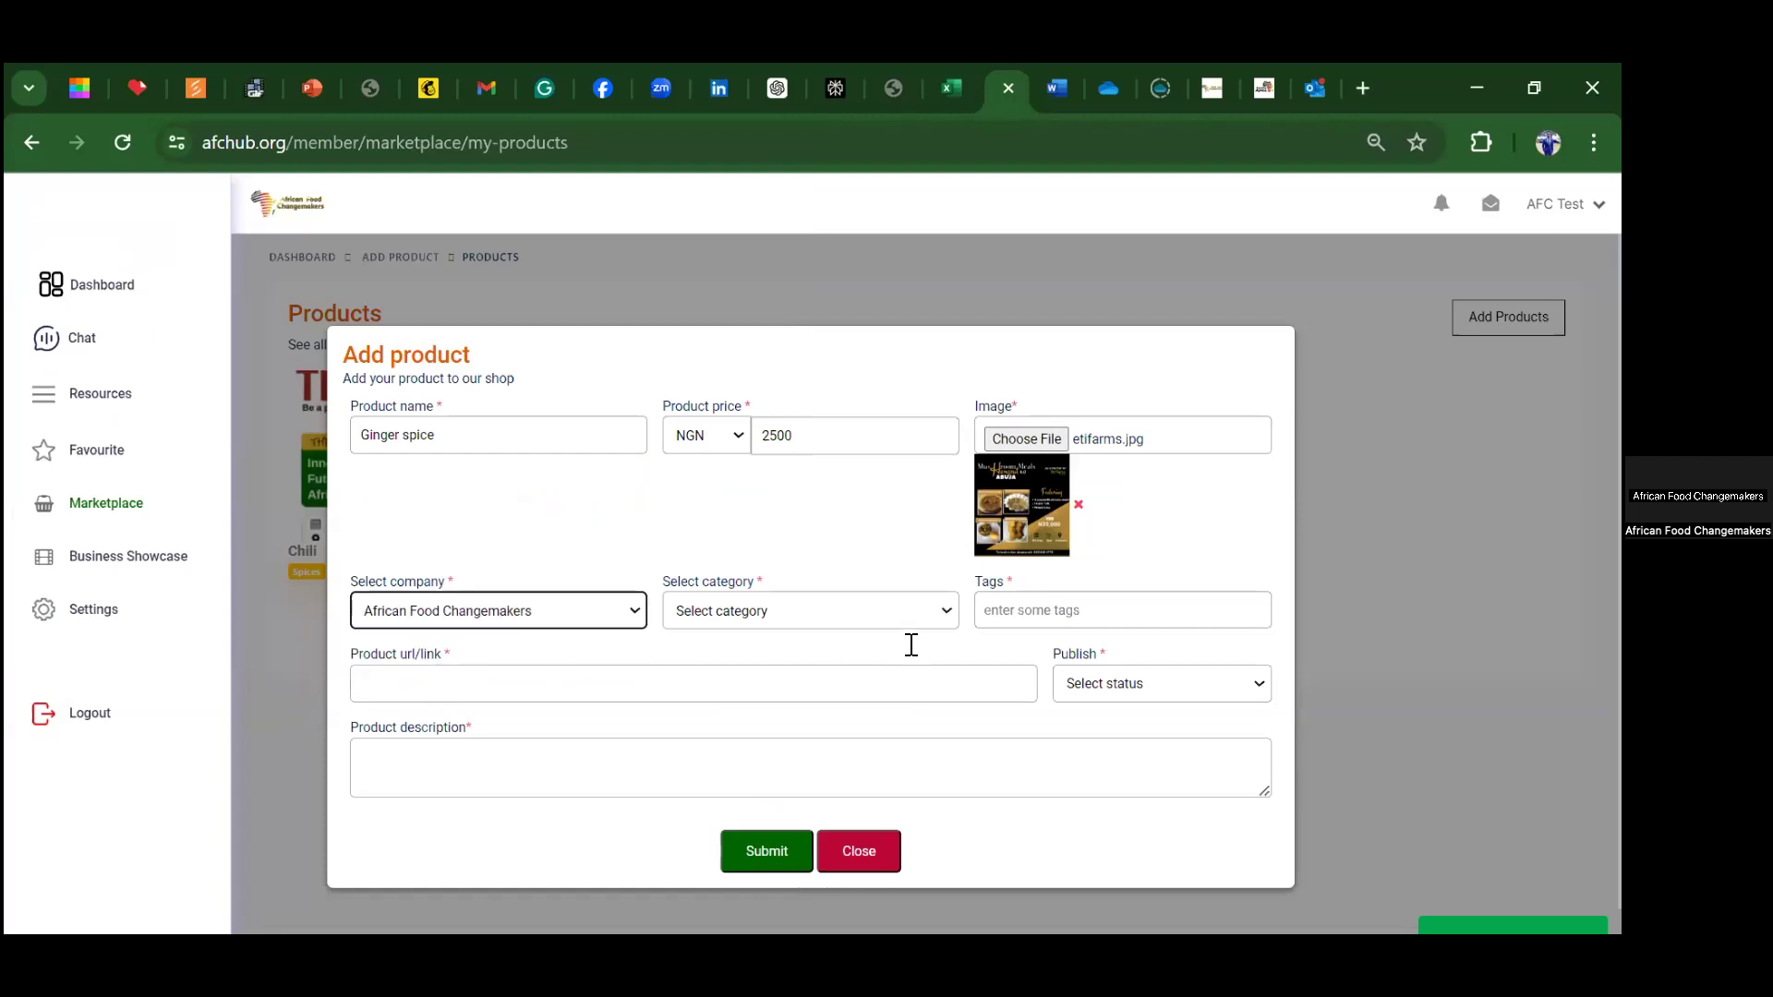
left_click(840, 611)
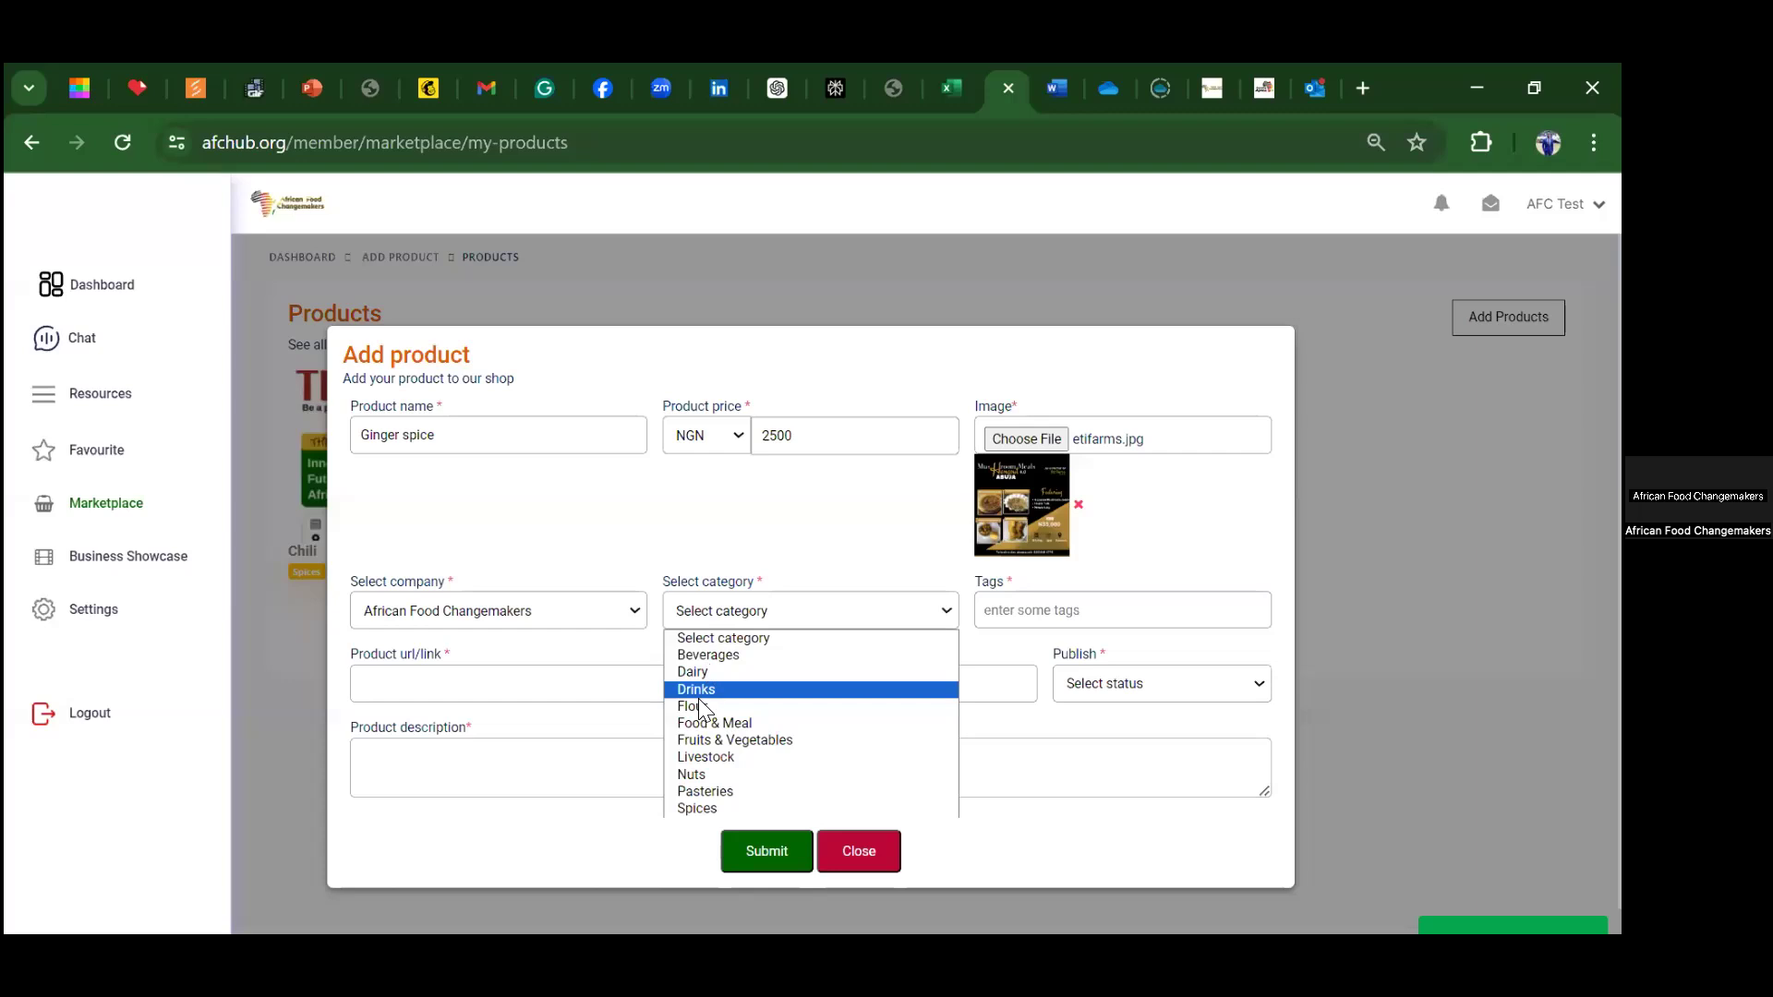
left_click(697, 808)
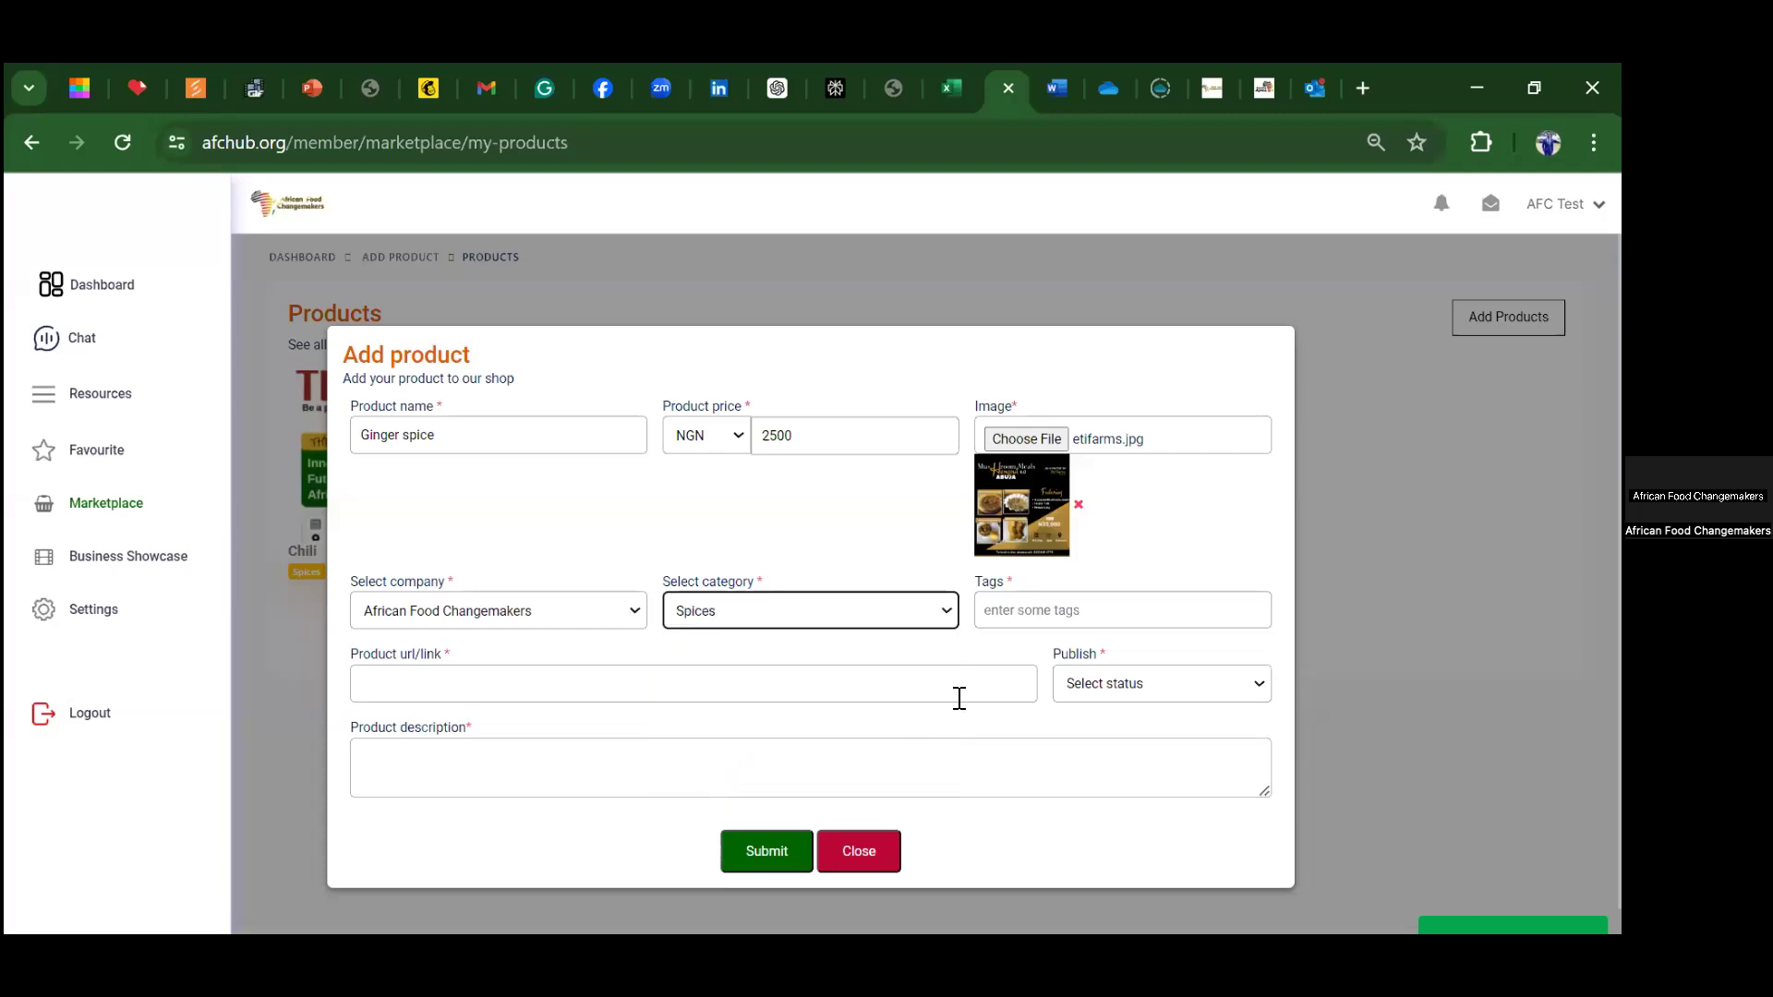
Step: Add the tags 'sweet' and 'spicy' to the product
left_click(1007, 616)
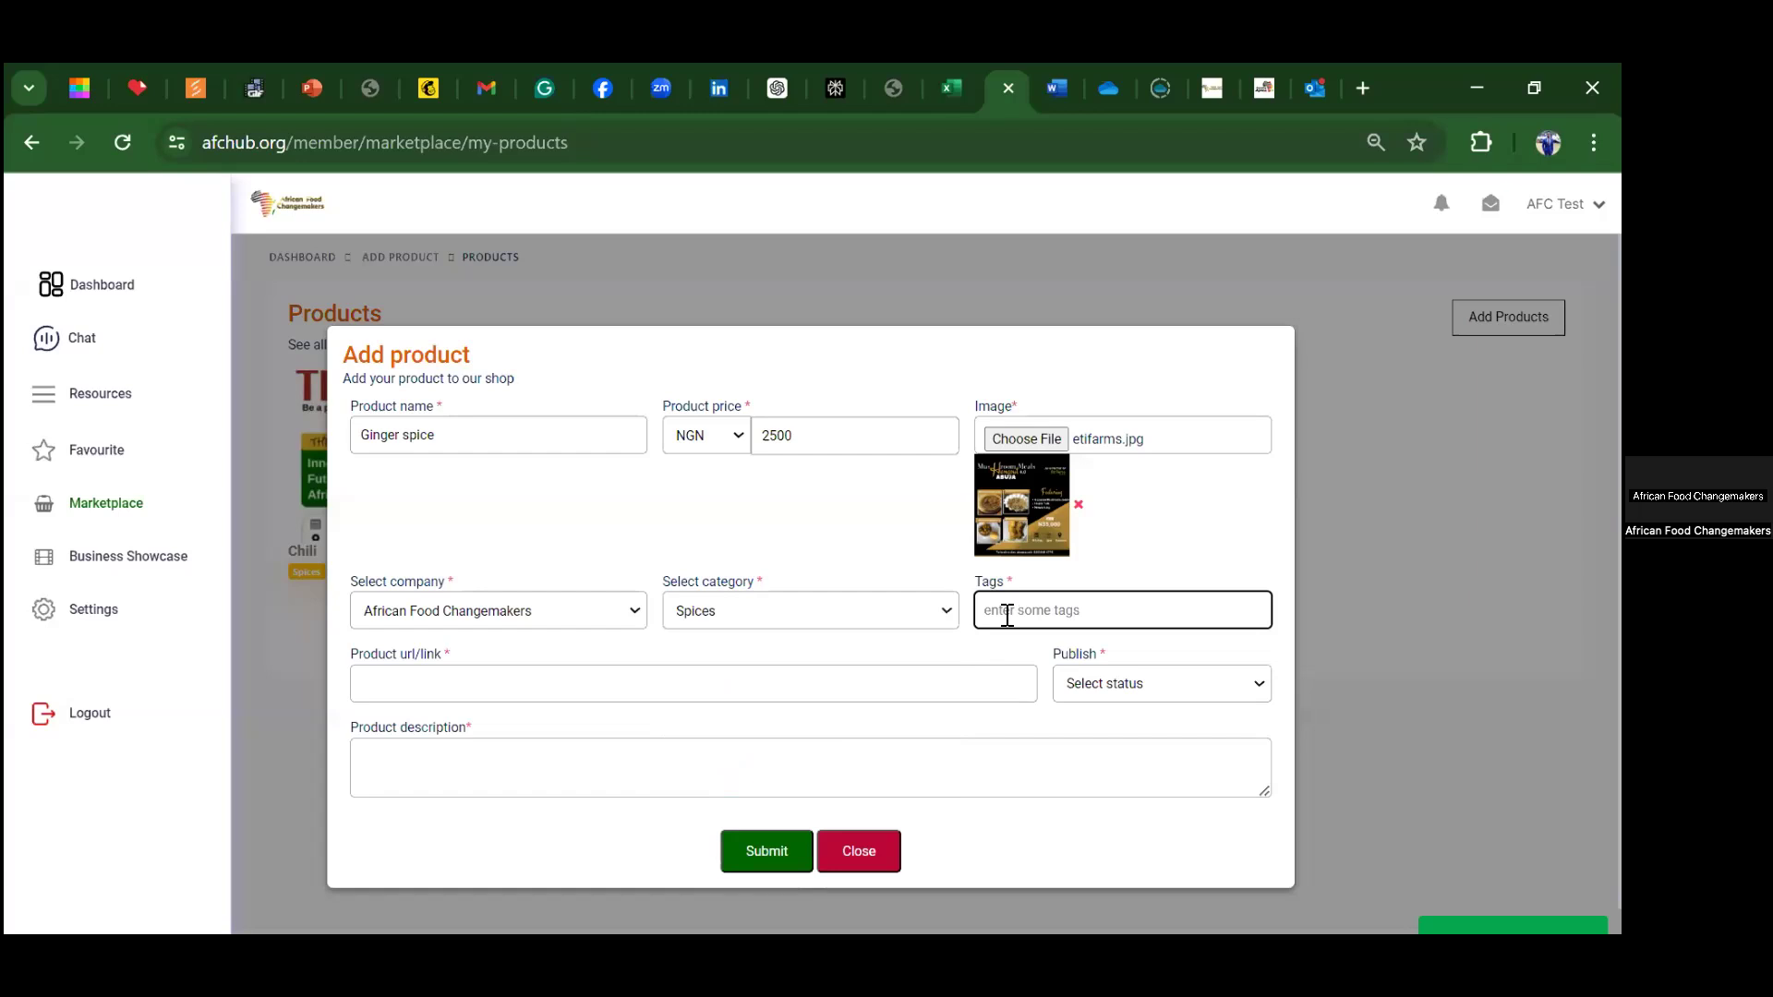
type("sweet")
key("Return")
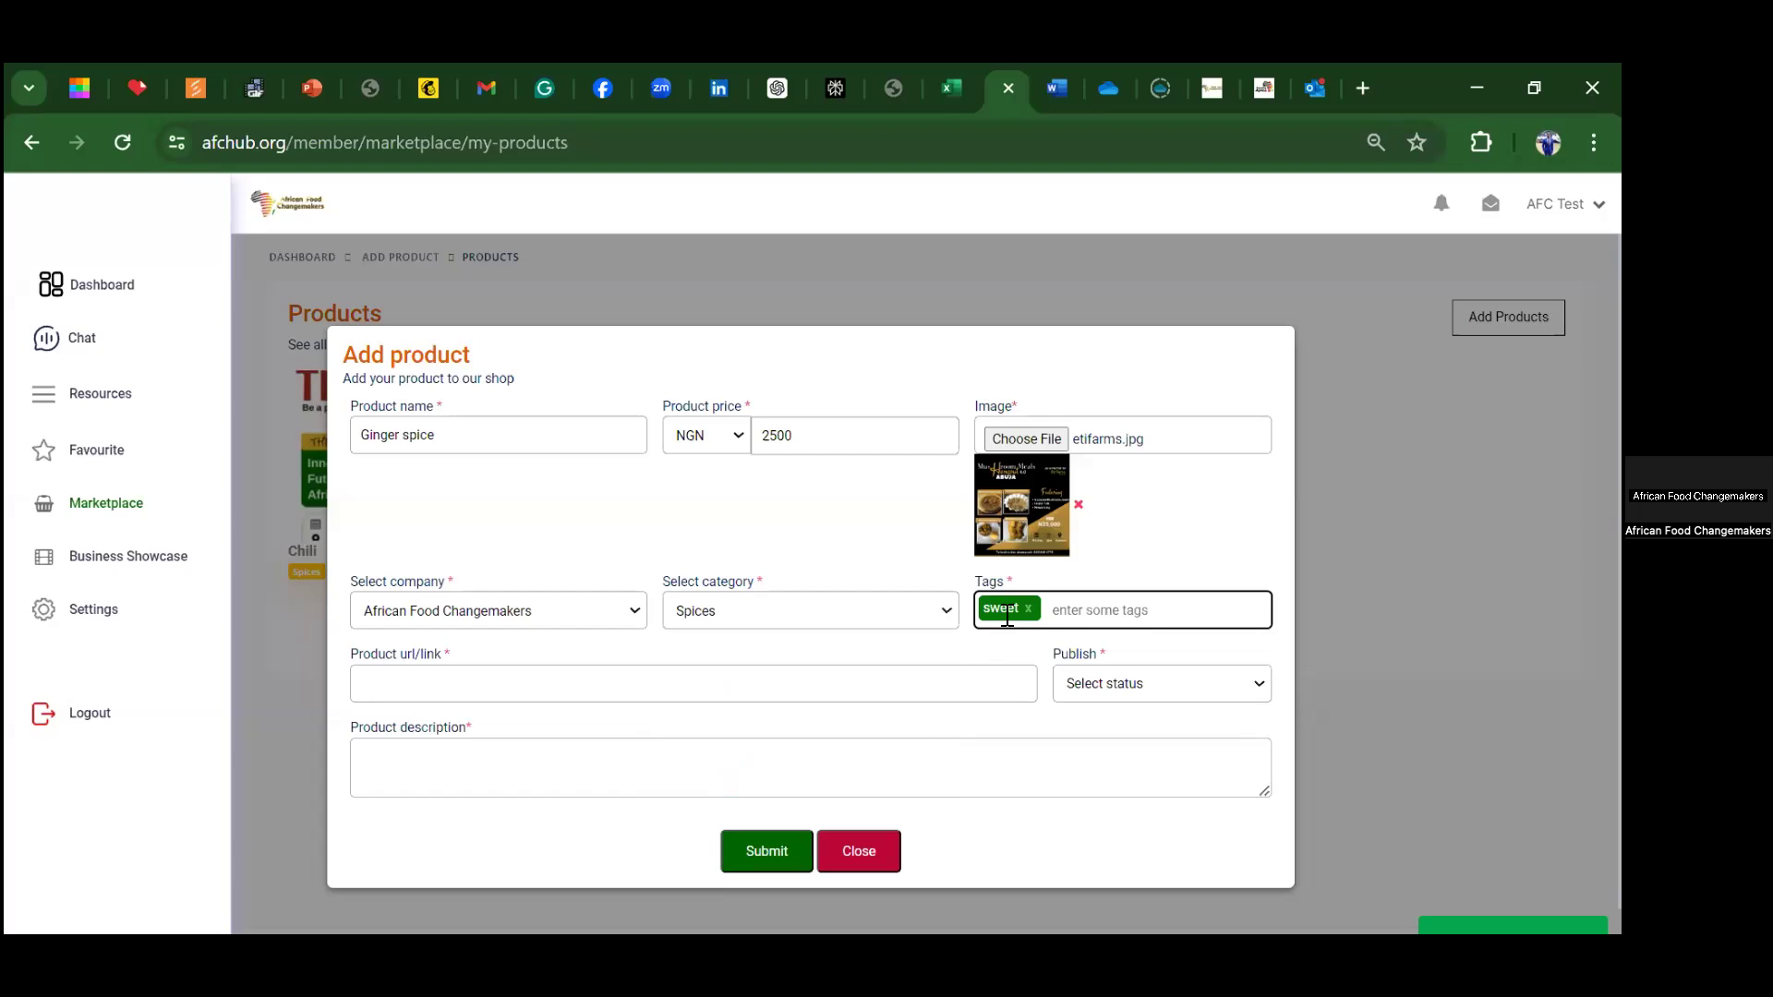
type("spicy")
key("Return")
left_click(424, 685)
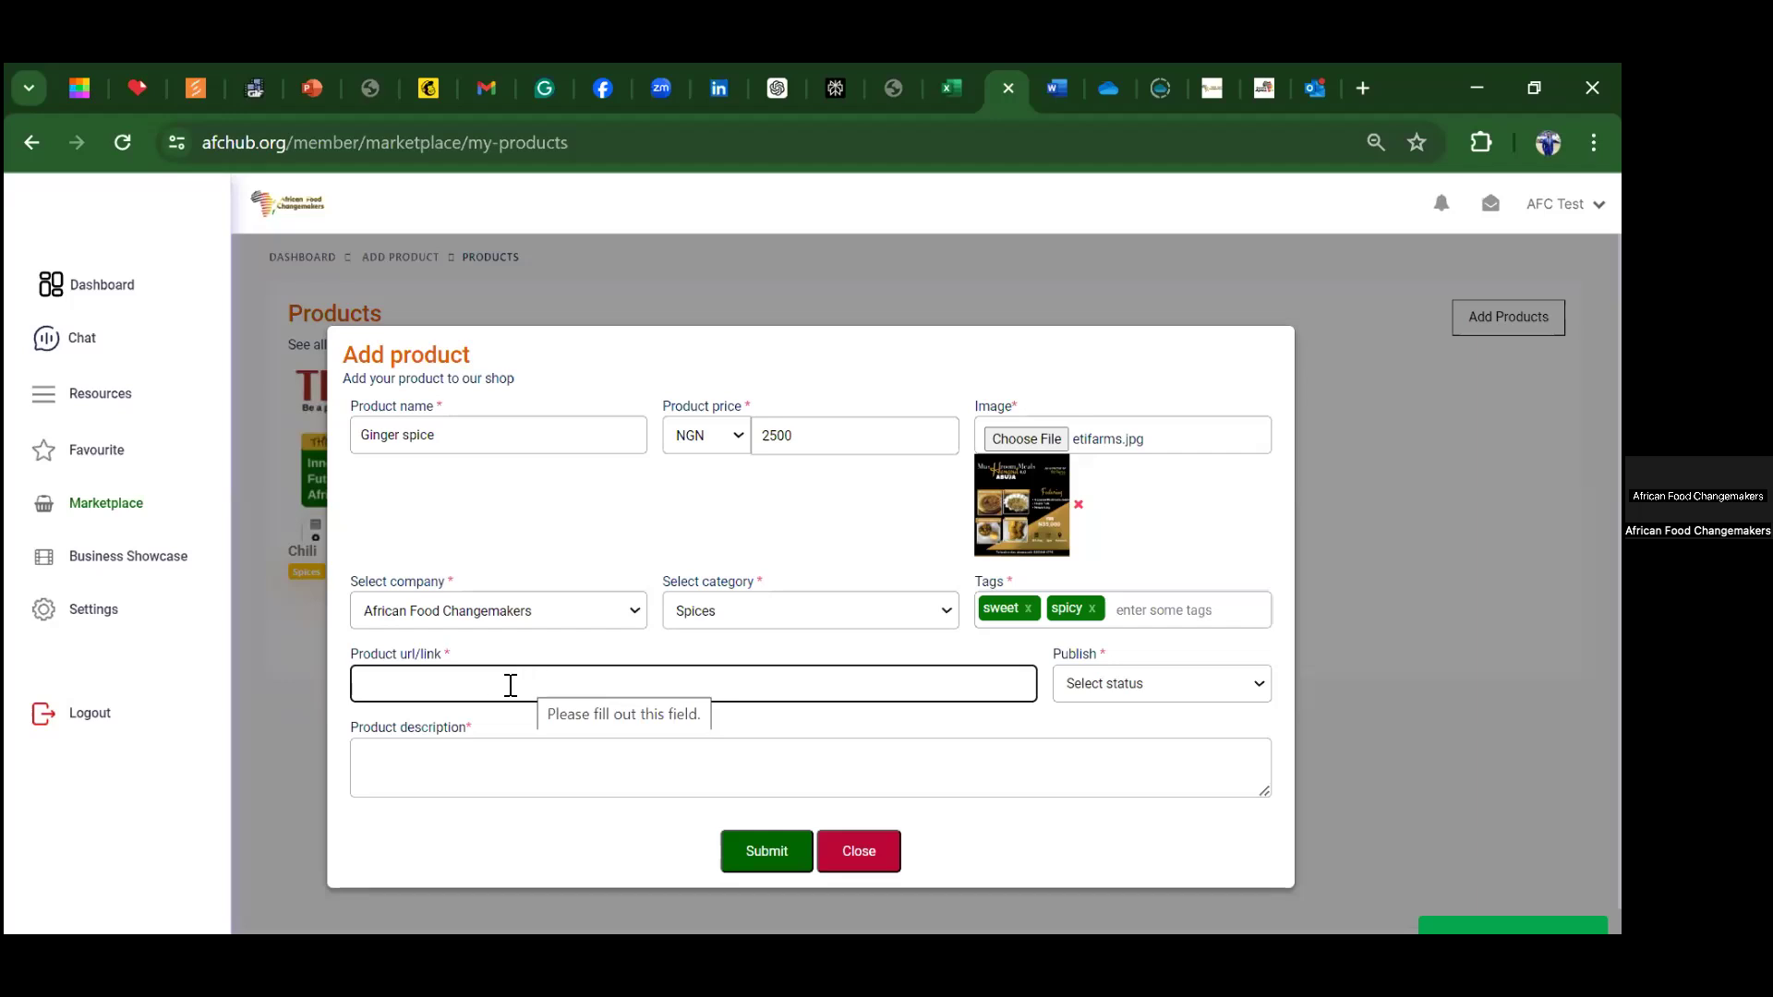
type("www.afchub.org")
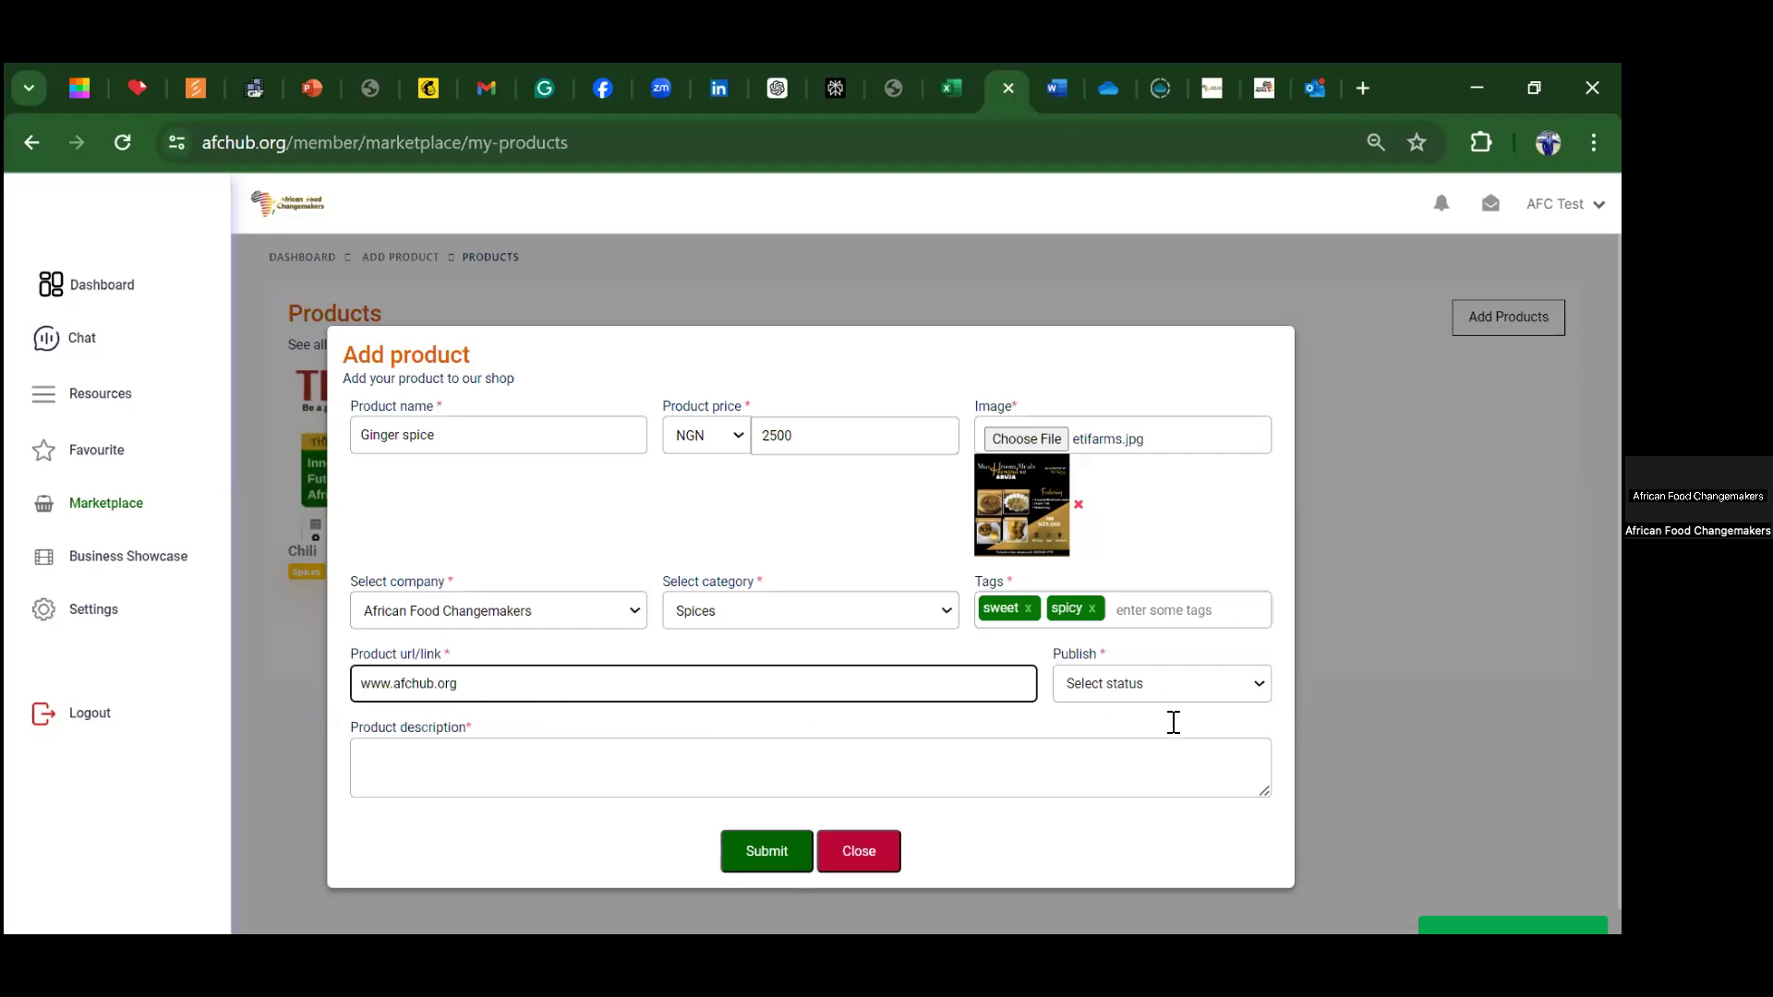
left_click(1165, 688)
left_click(1115, 728)
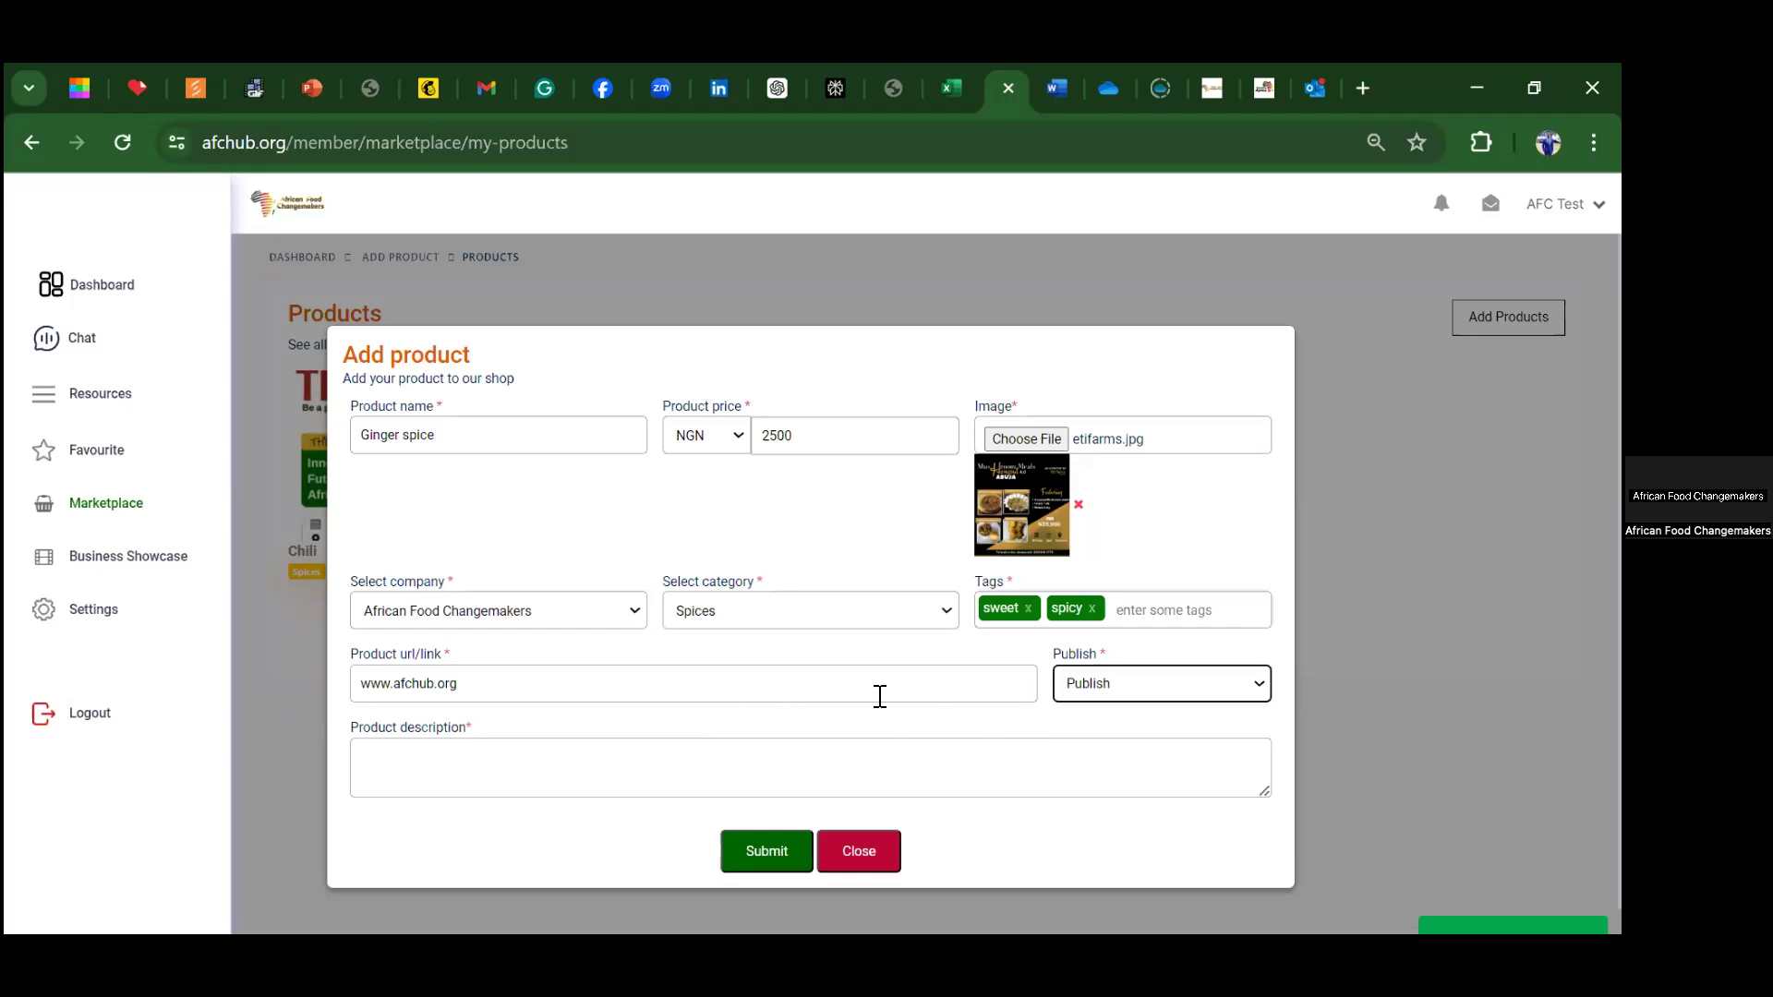
Step: Write a short product description and submit the Ginger spice listing
left_click(395, 769)
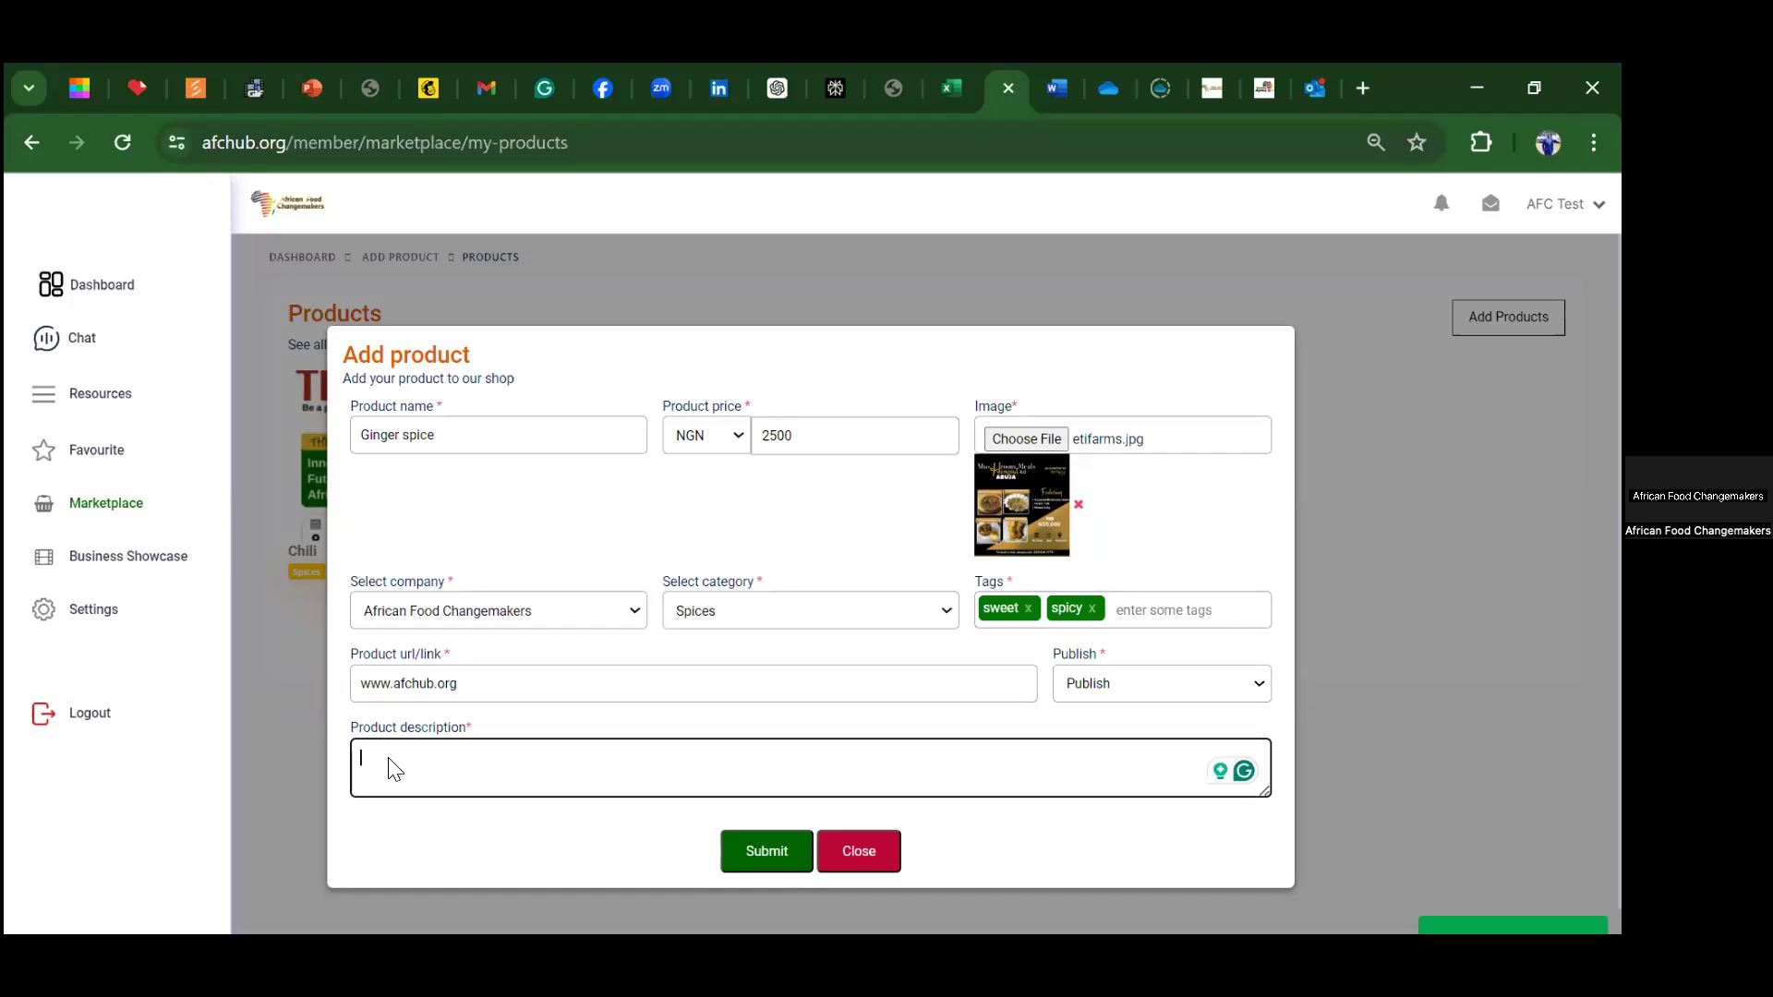
type("This")
type(" is an o")
type("rig")
key("BackSpace")
key("BackSpace")
key("BackSpace")
key("BackSpace")
key("BackSpace")
key("BackSpace")
key("BackSpace")
key("BackSpace")
key("BackSpace")
type("prodagdvbnmxvb")
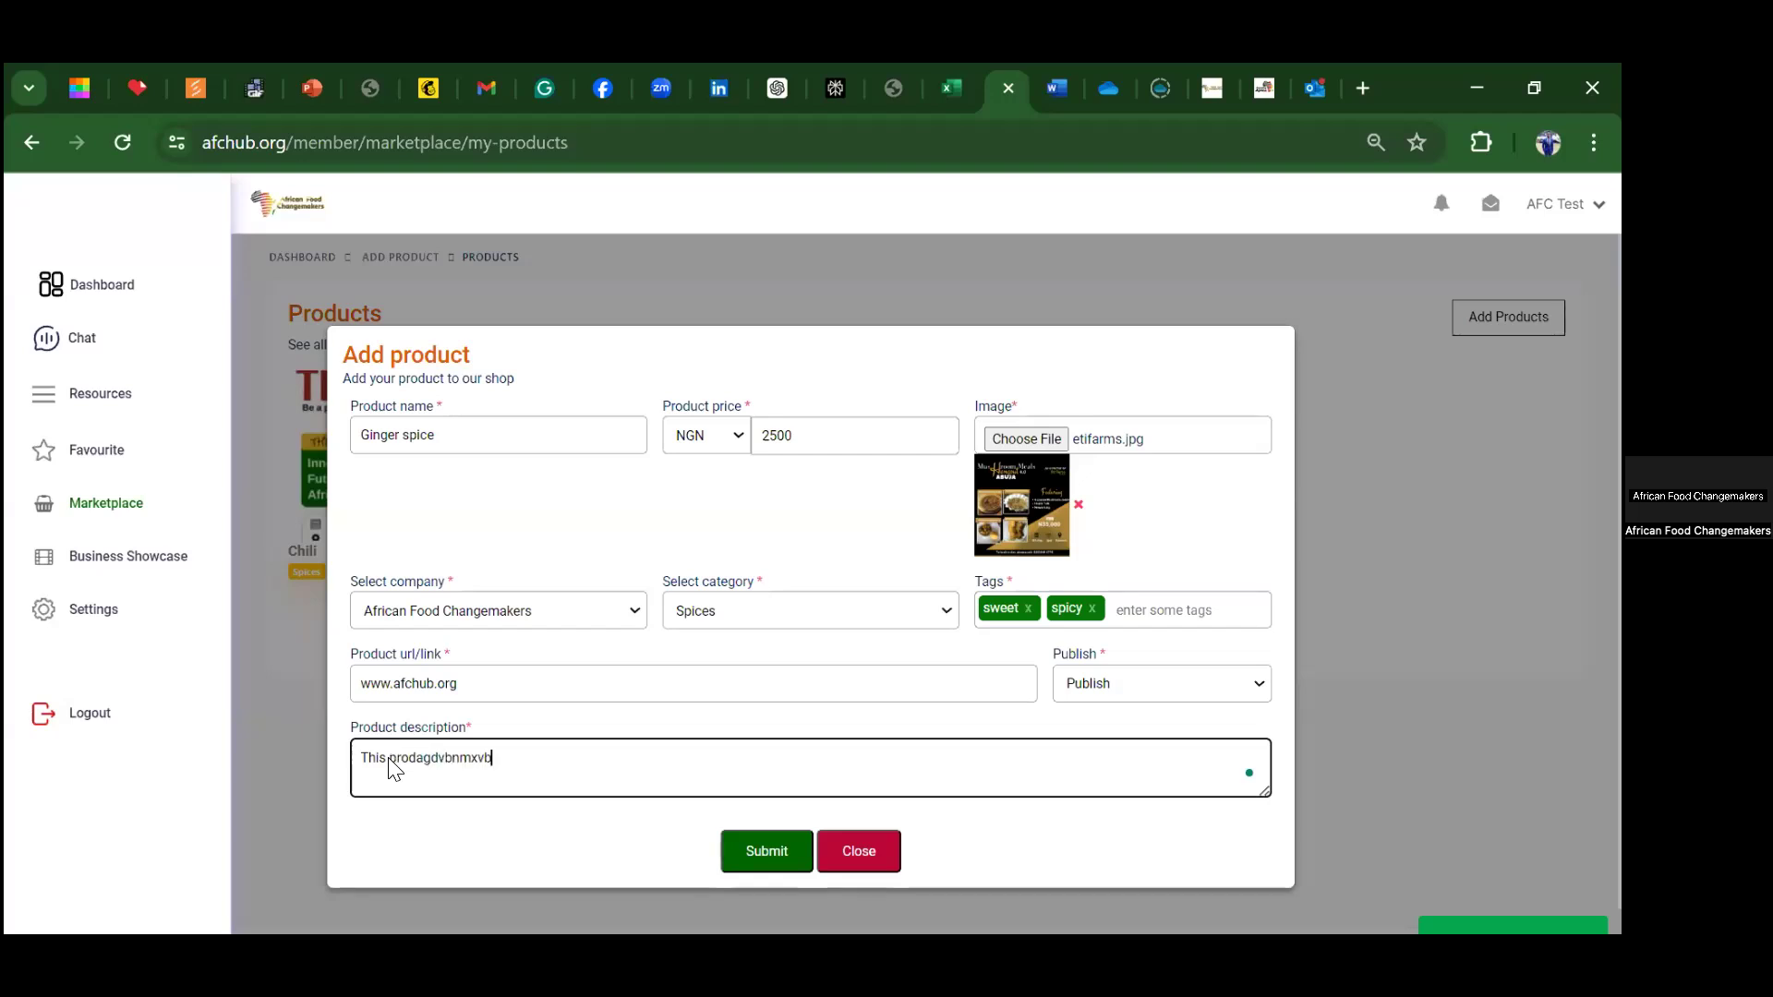
type("sfkdxnzxbcnmcfghbnmxzbgg")
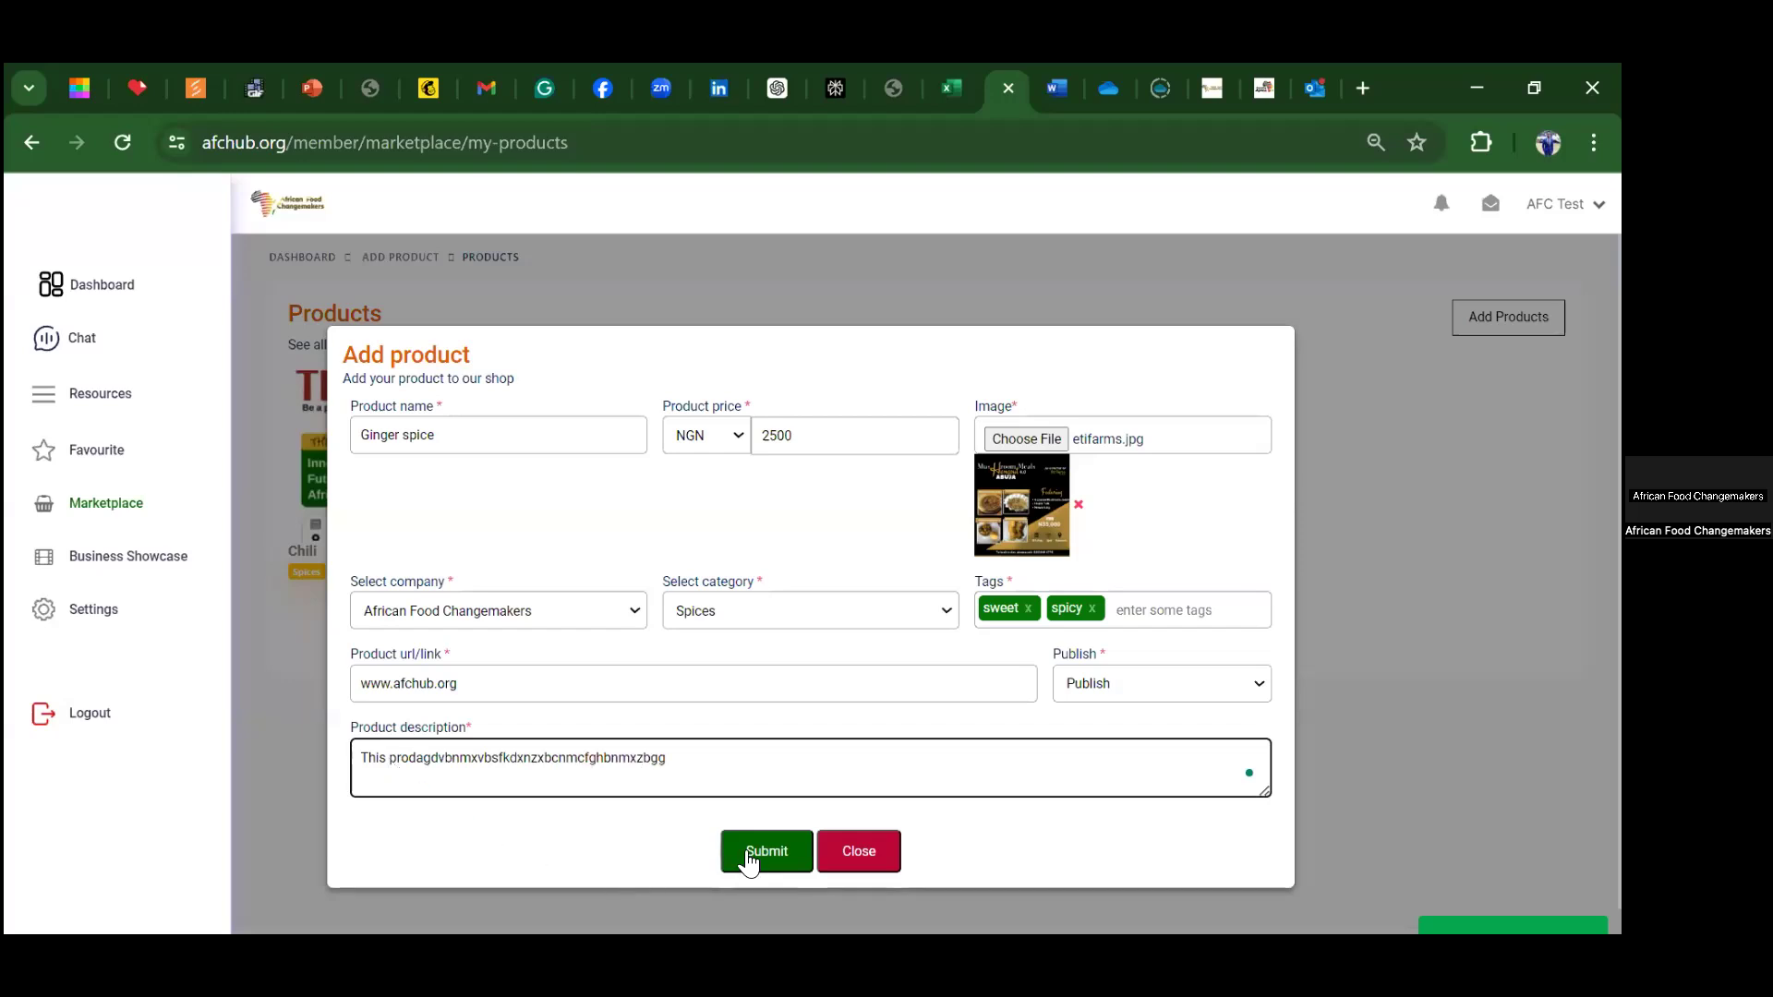
left_click(748, 855)
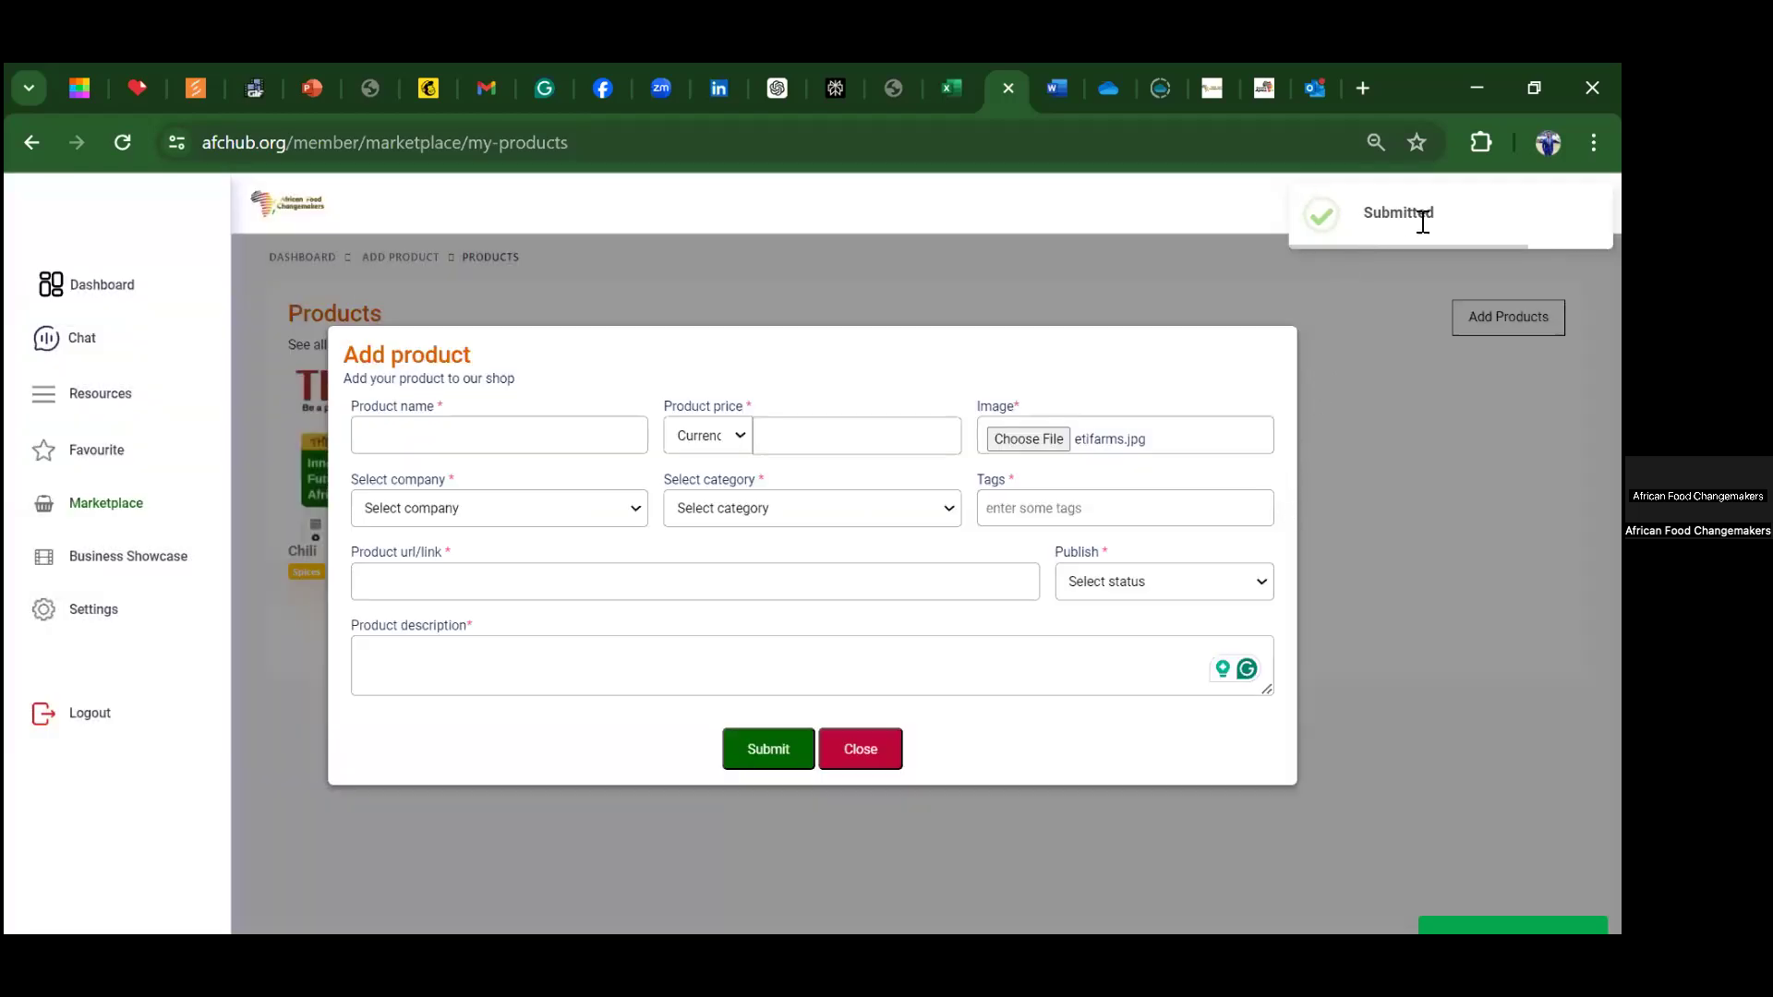
Step: Close the add product form and expand the Settings menu in the sidebar
left_click(866, 767)
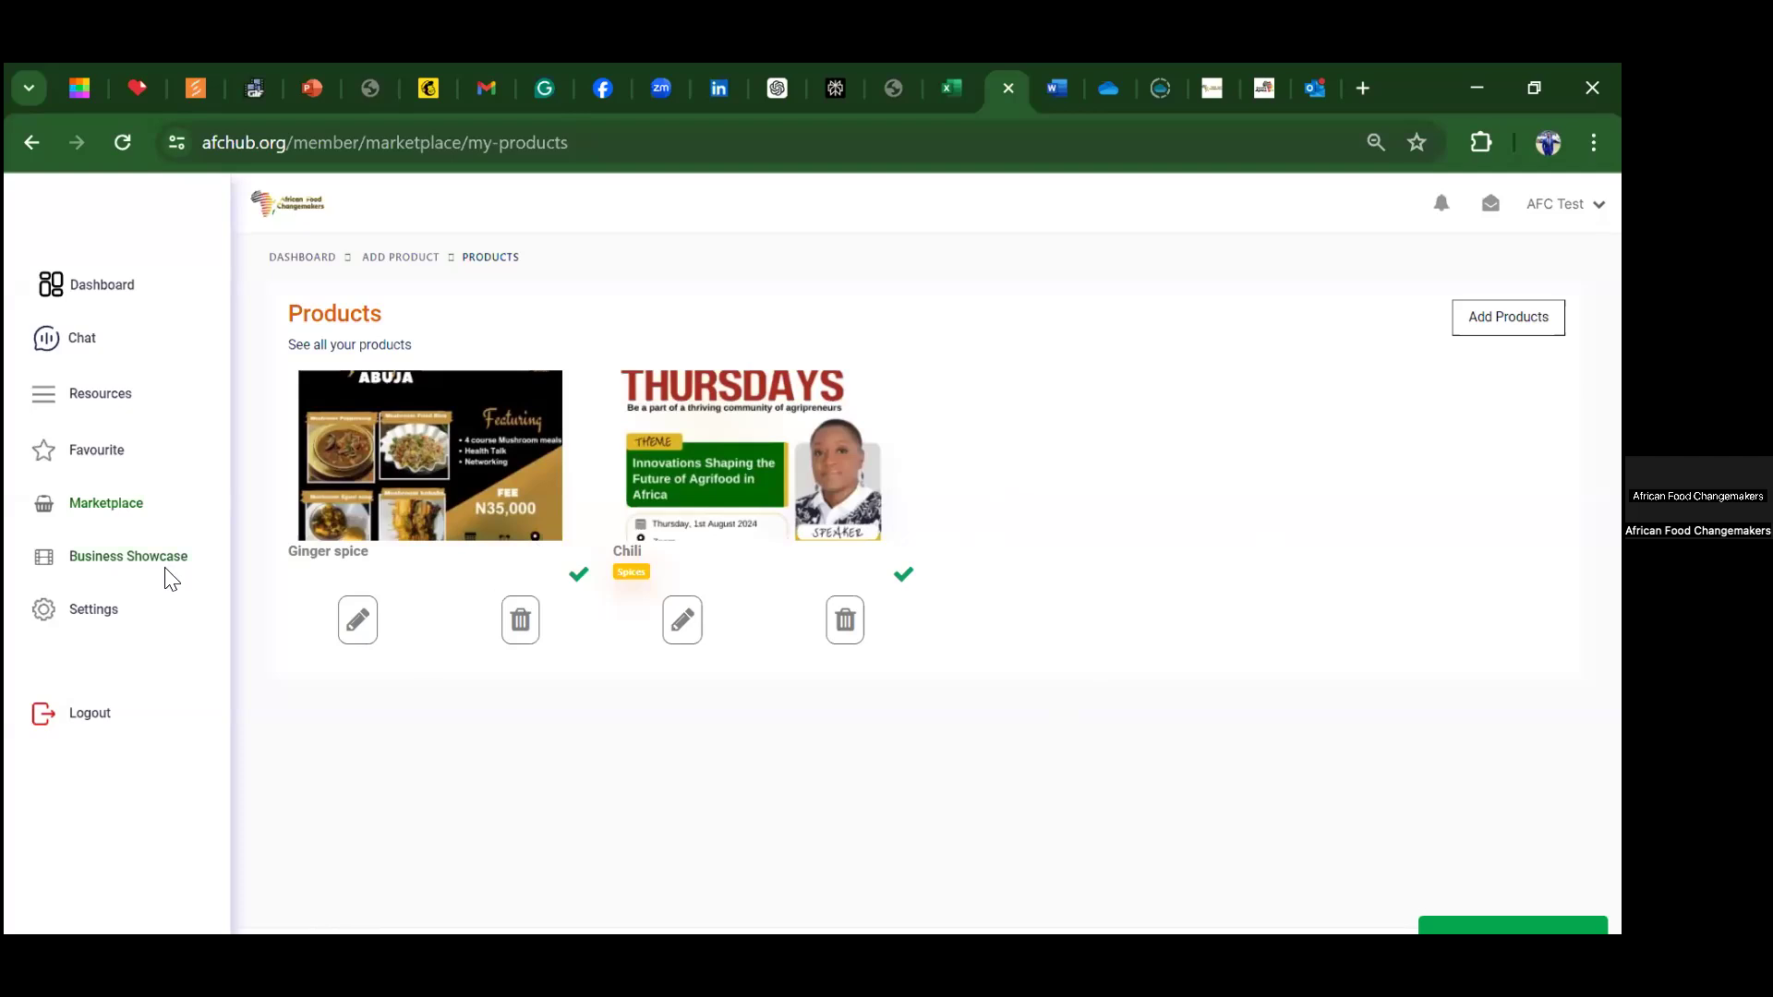
left_click(100, 617)
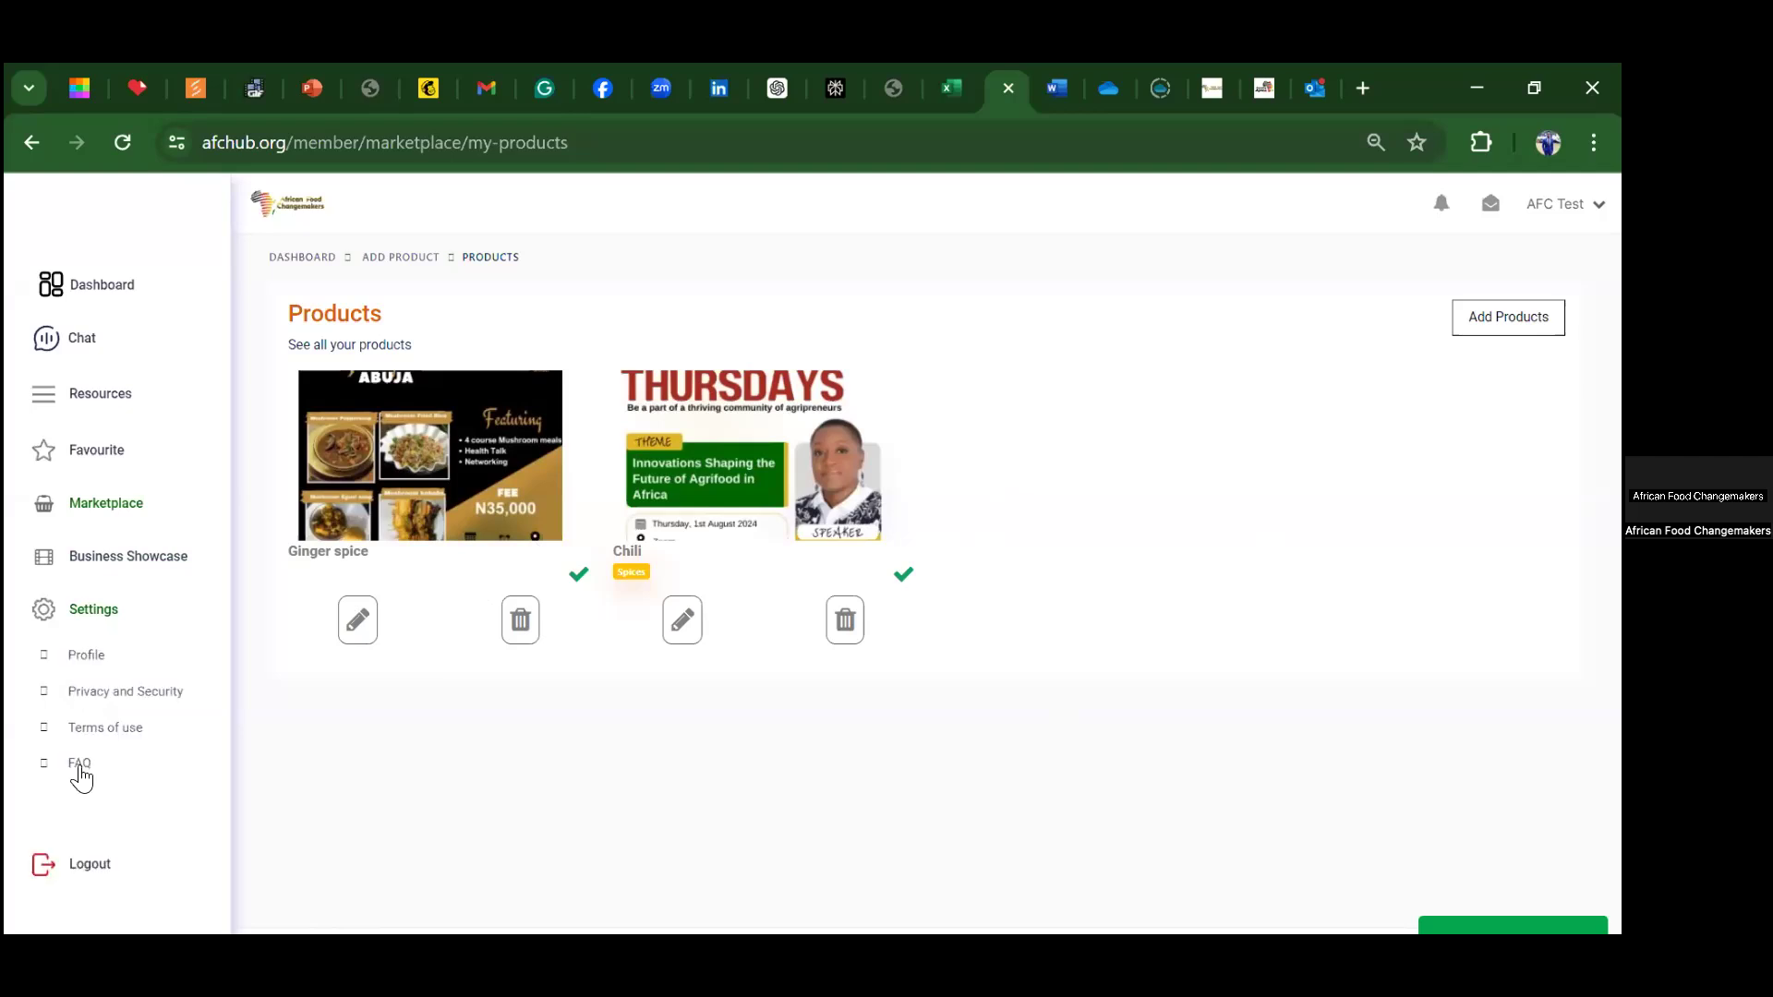
Step: In Profile settings, change the first name from AFC to 'African Food Changemaker'
left_click(90, 657)
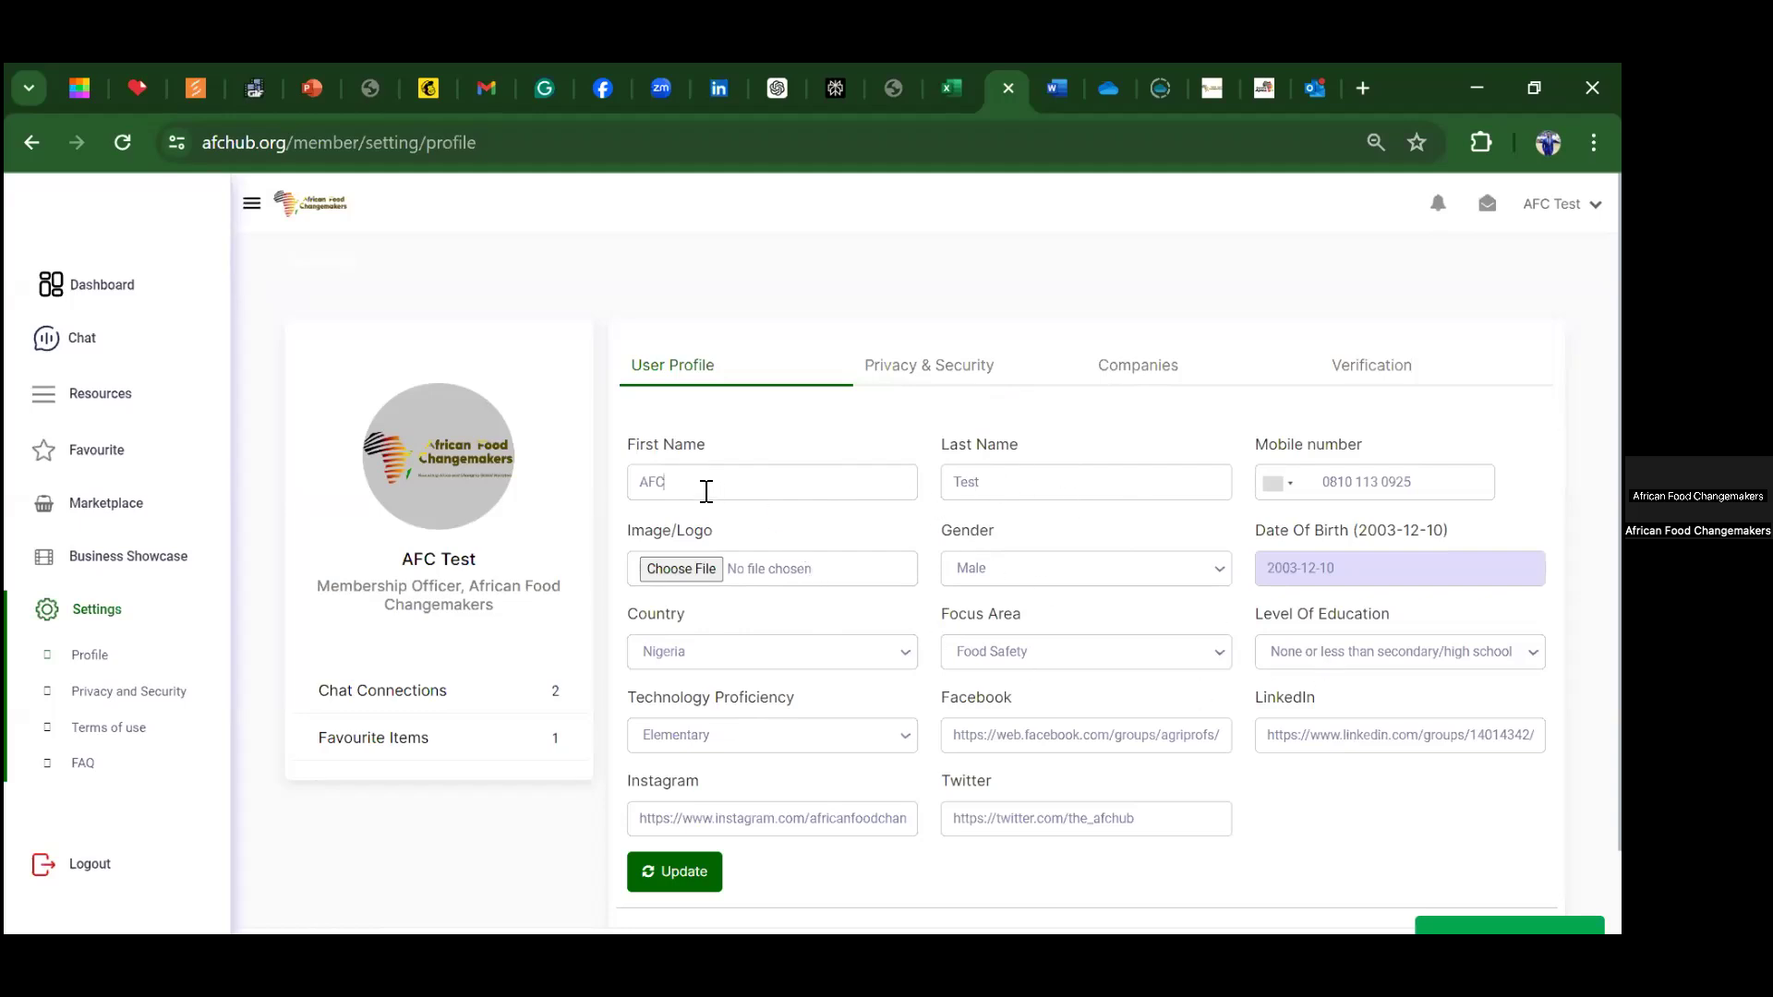
key("BackSpace")
key("BackSpace")
type("frican Food Changemaker")
Step: Choose Artboard 1.png from Documents > African Food Changemakers > AFC flyers as the profile logo
left_click(680, 568)
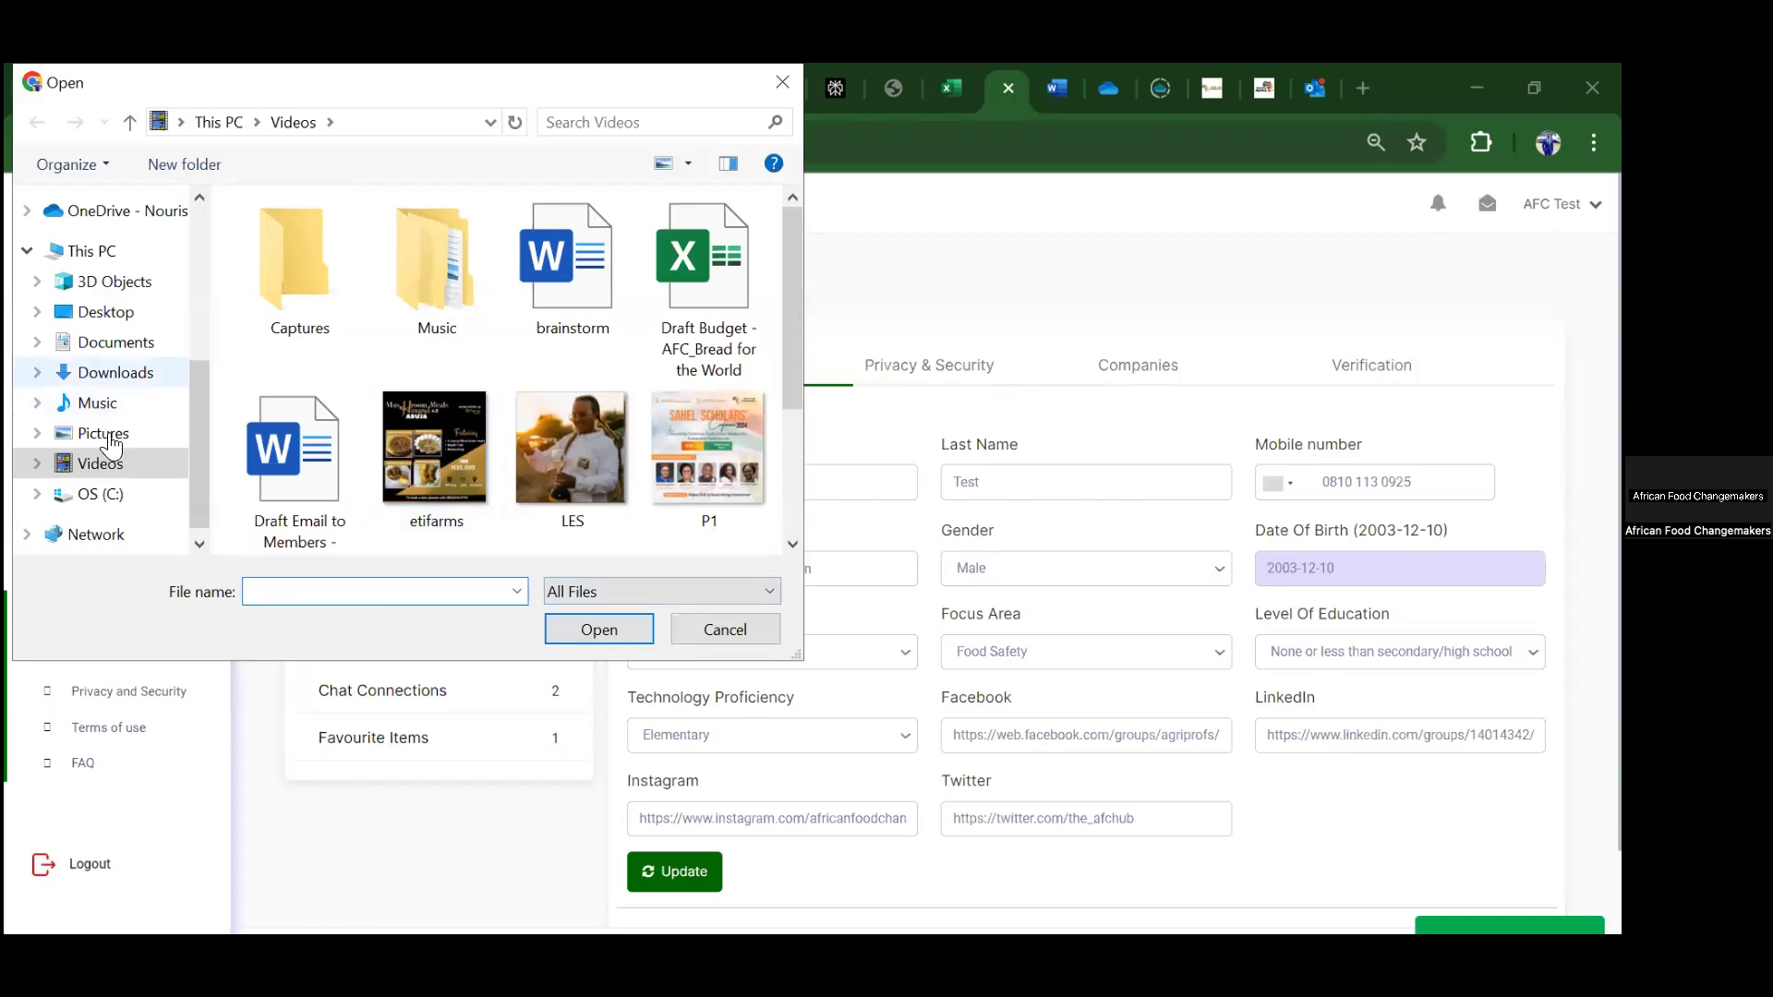
scroll(109, 430, "up", 1)
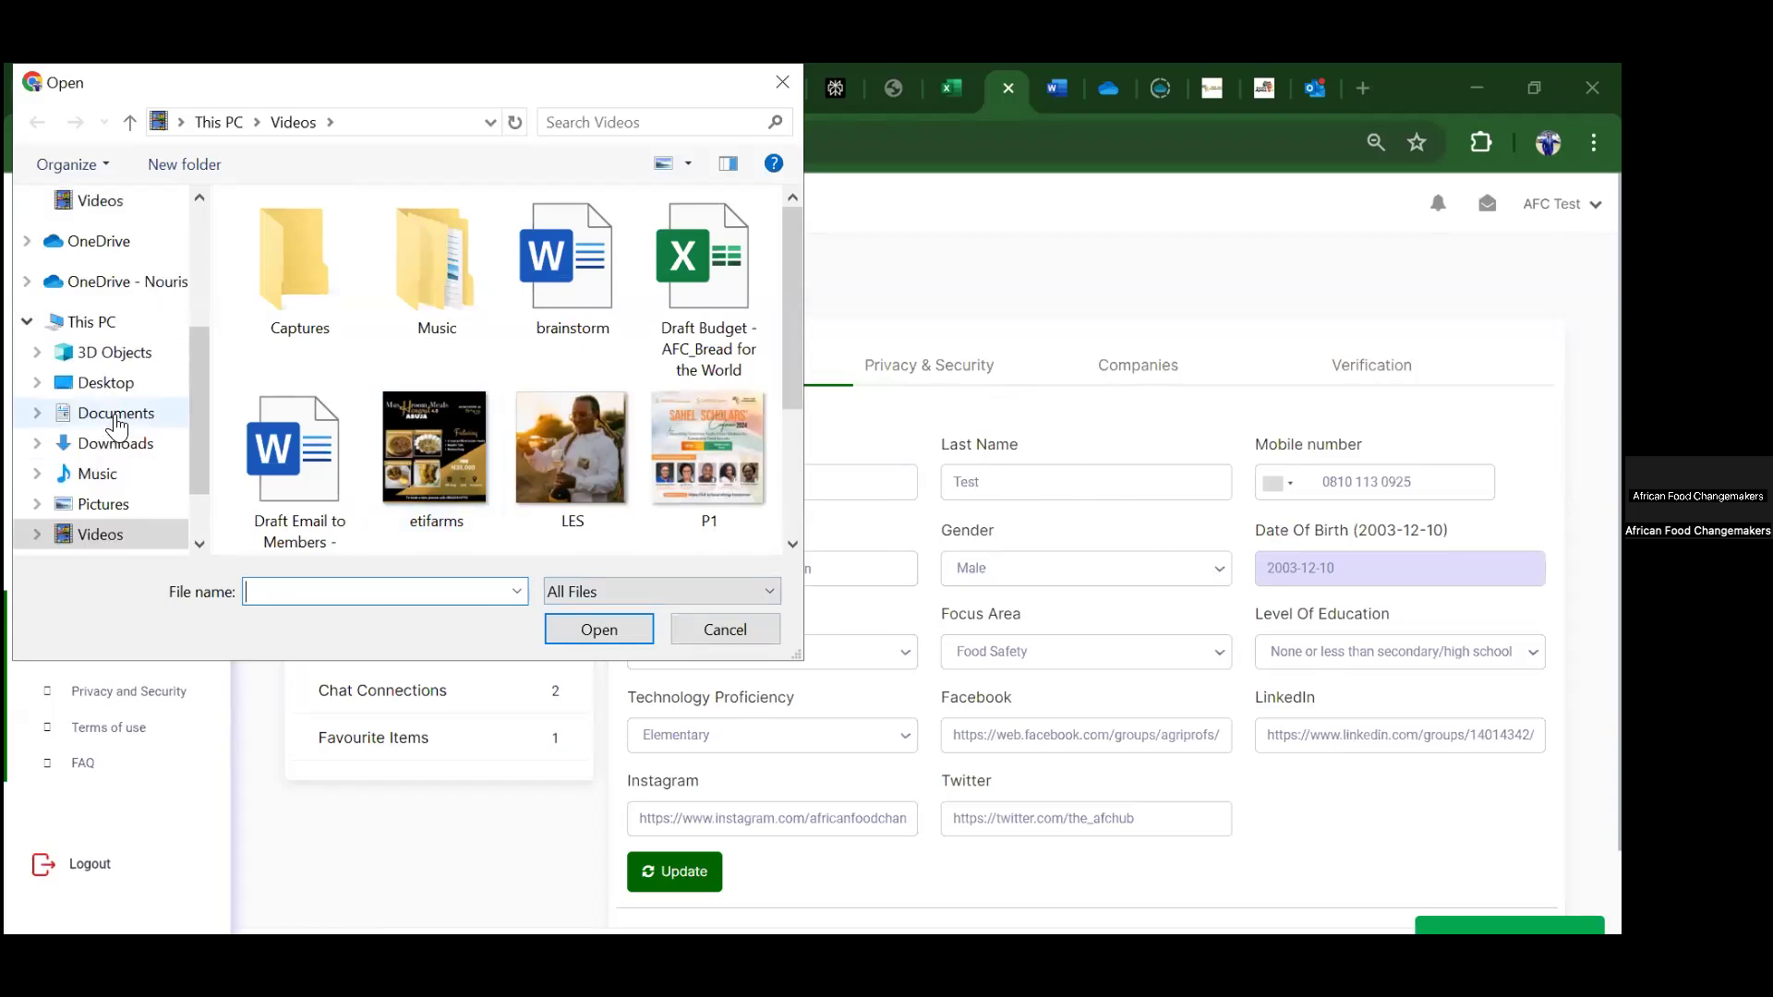
left_click(115, 412)
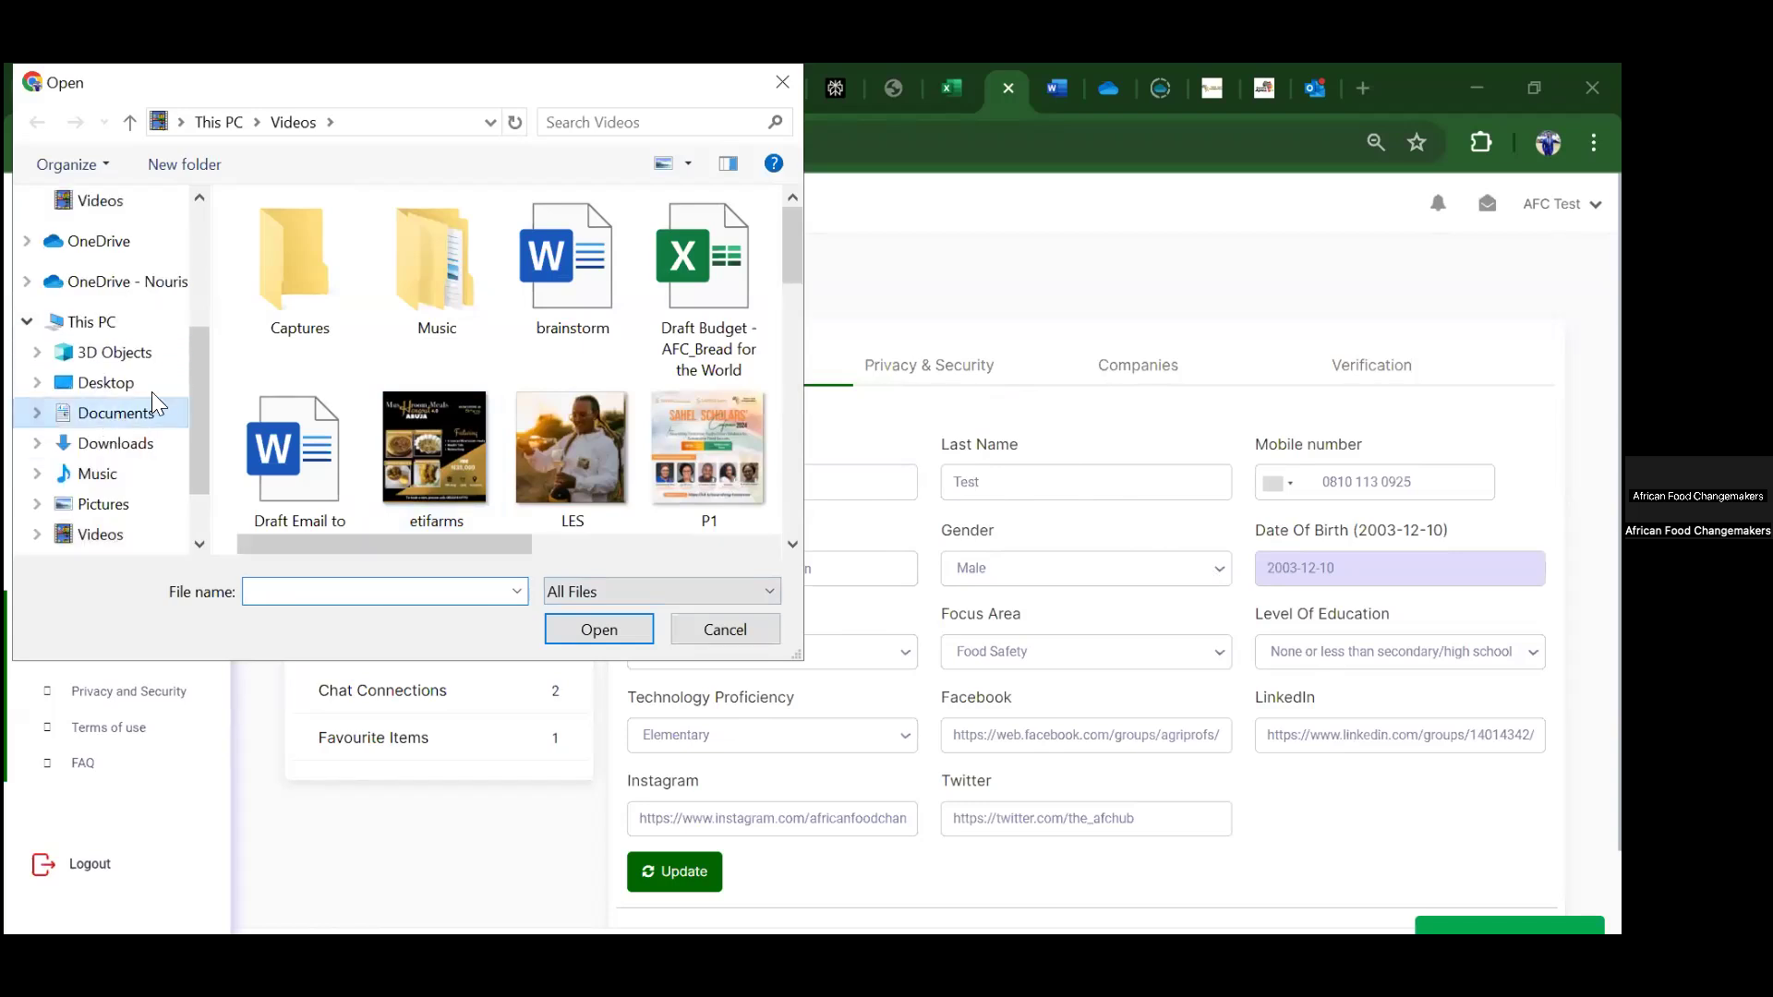
left_click(334, 241)
left_click(447, 244)
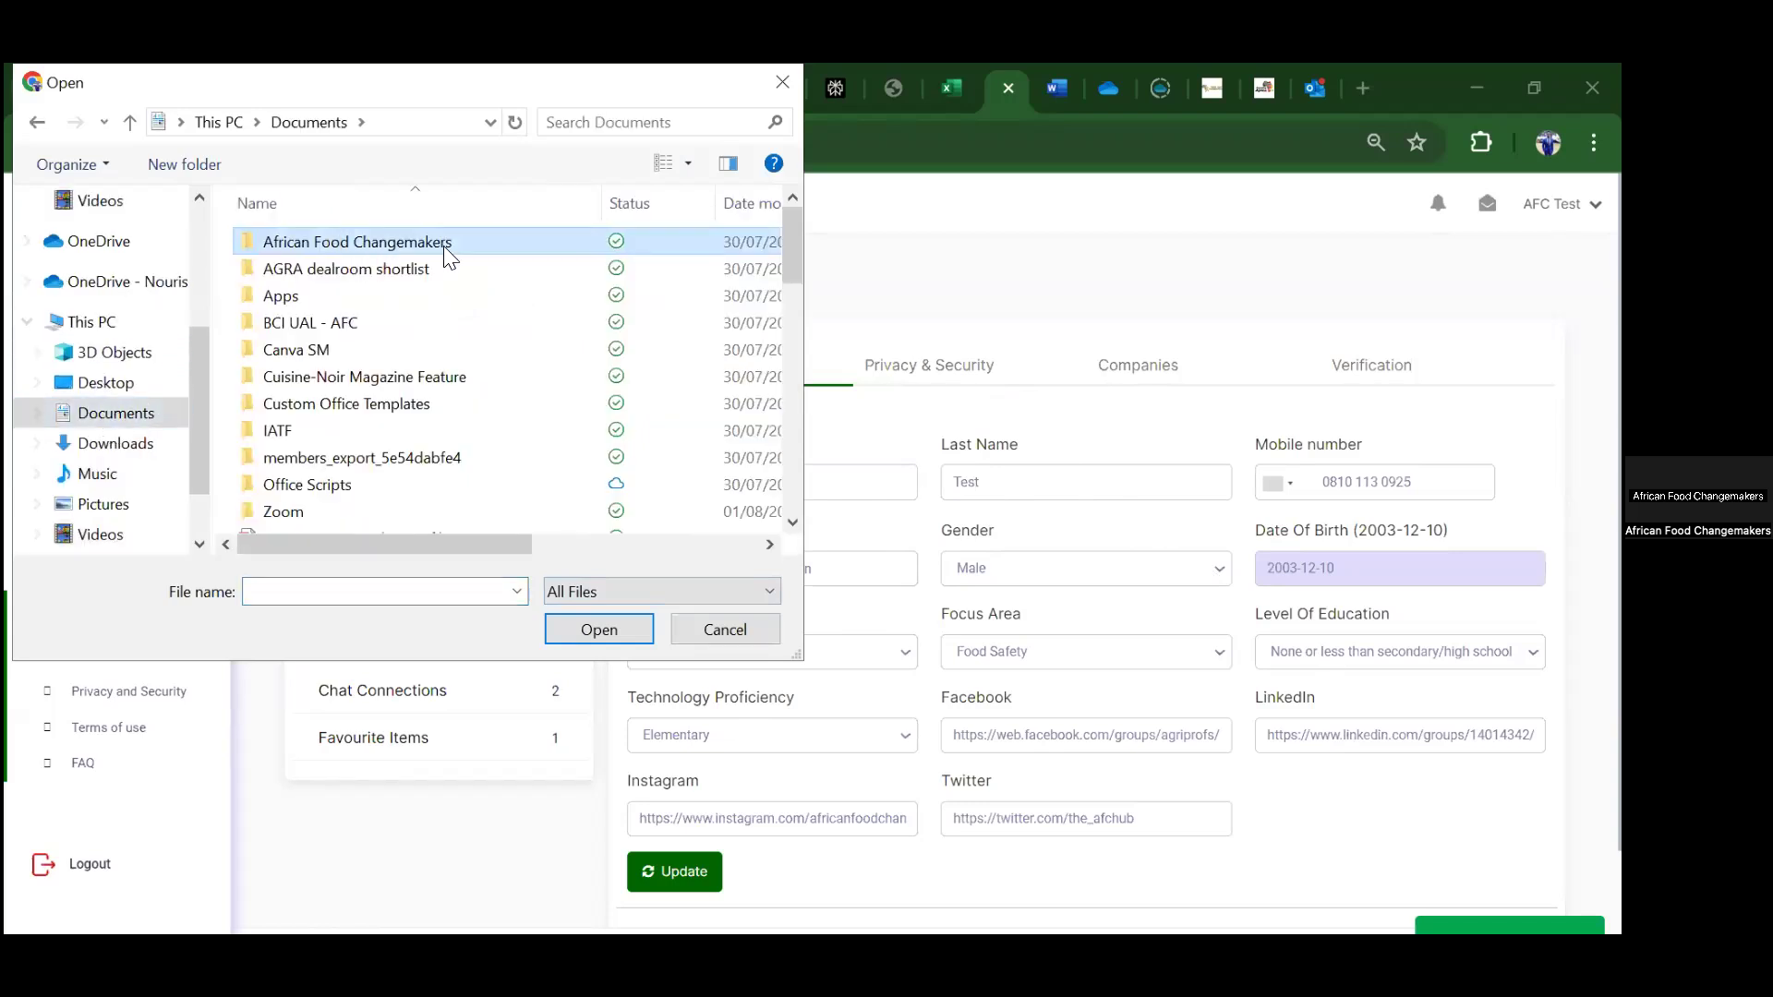
double_click(524, 242)
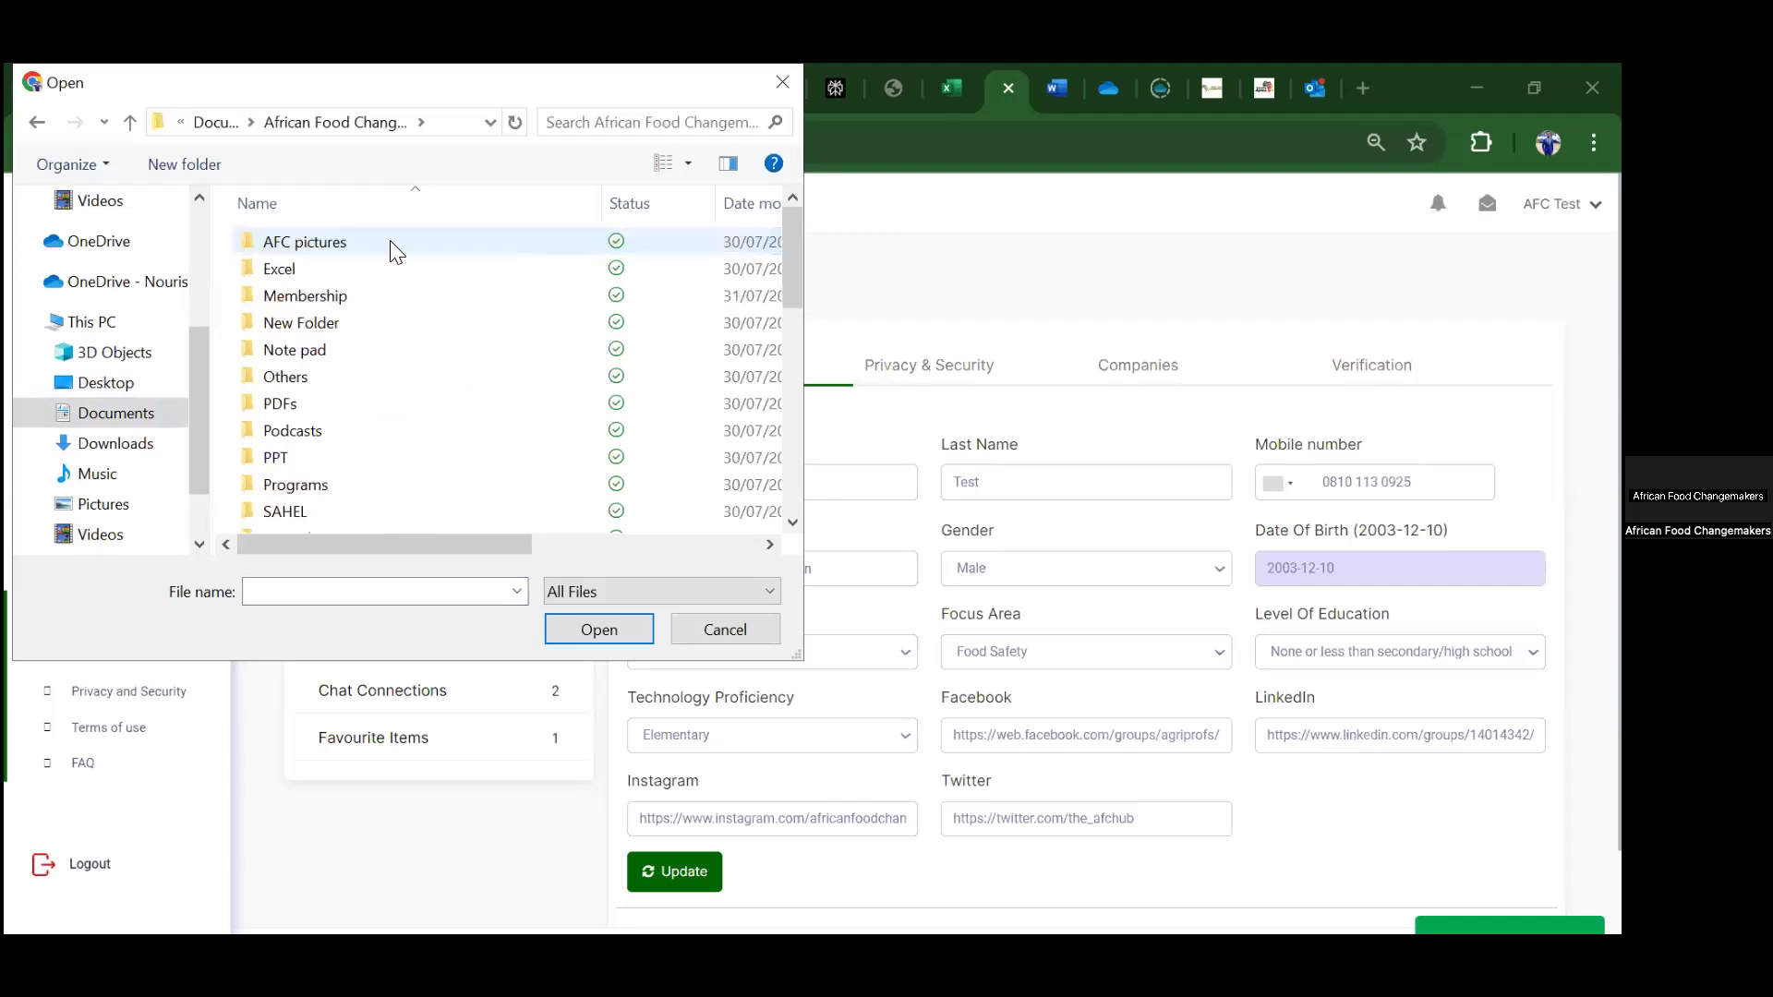
double_click(503, 354)
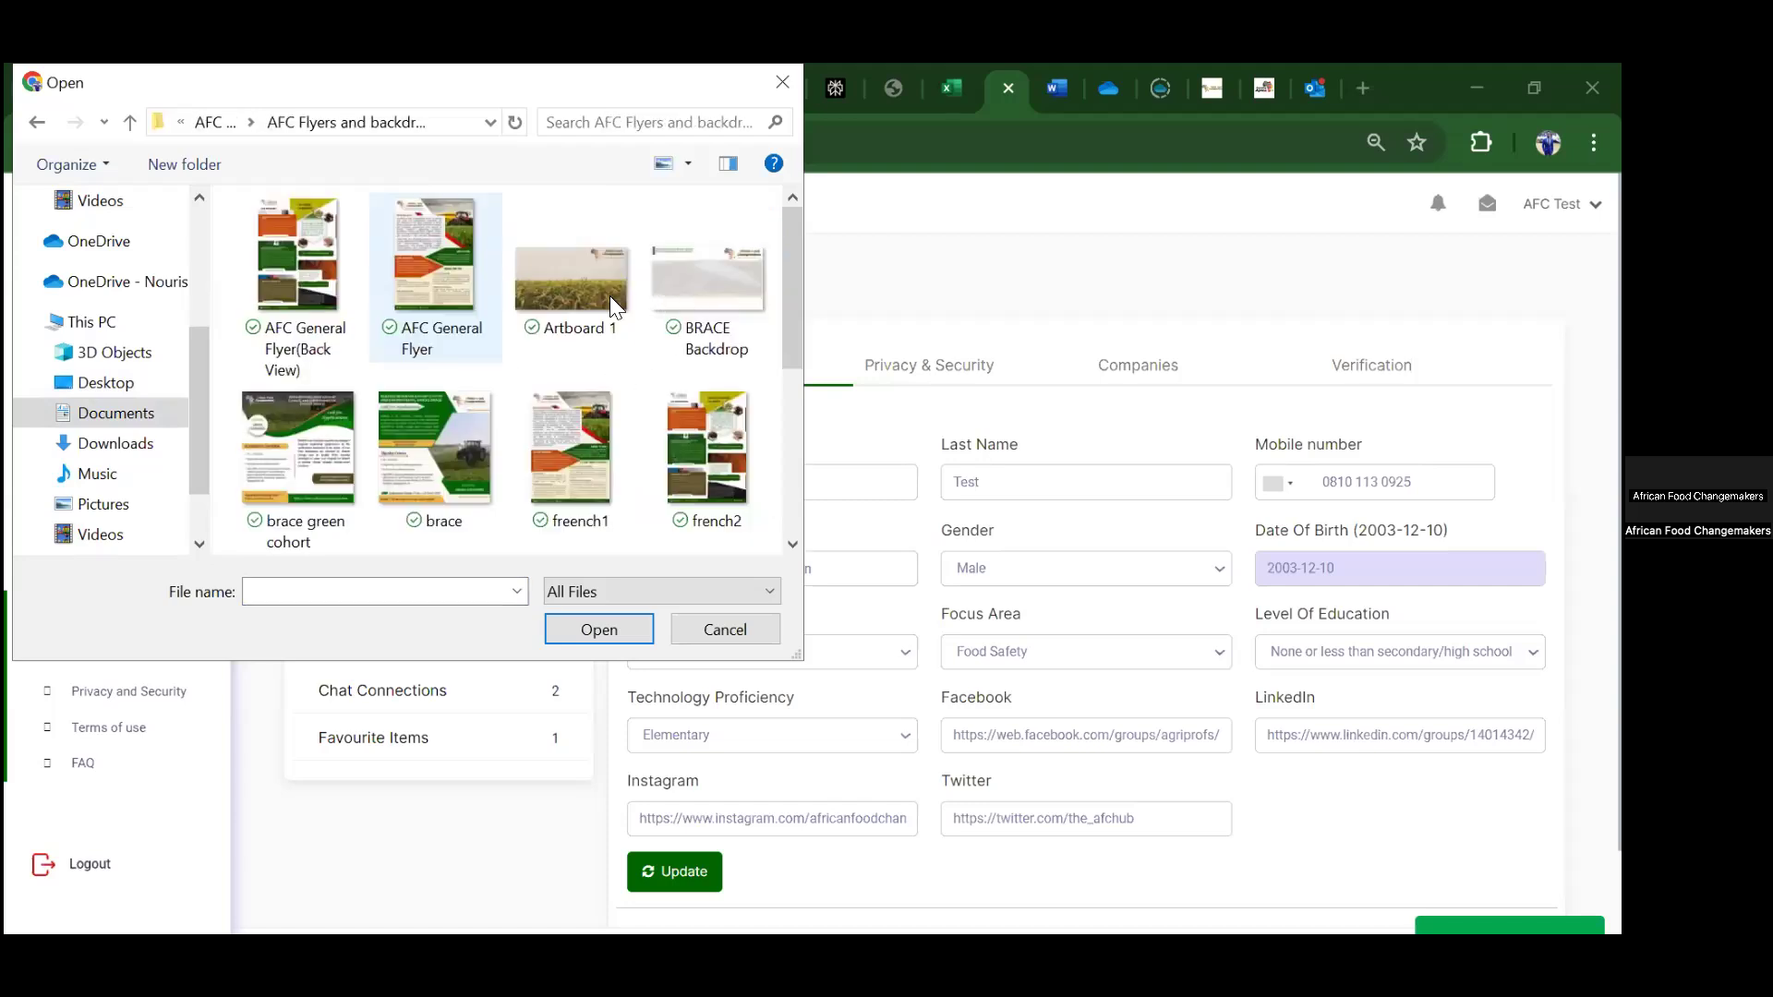
left_click(579, 296)
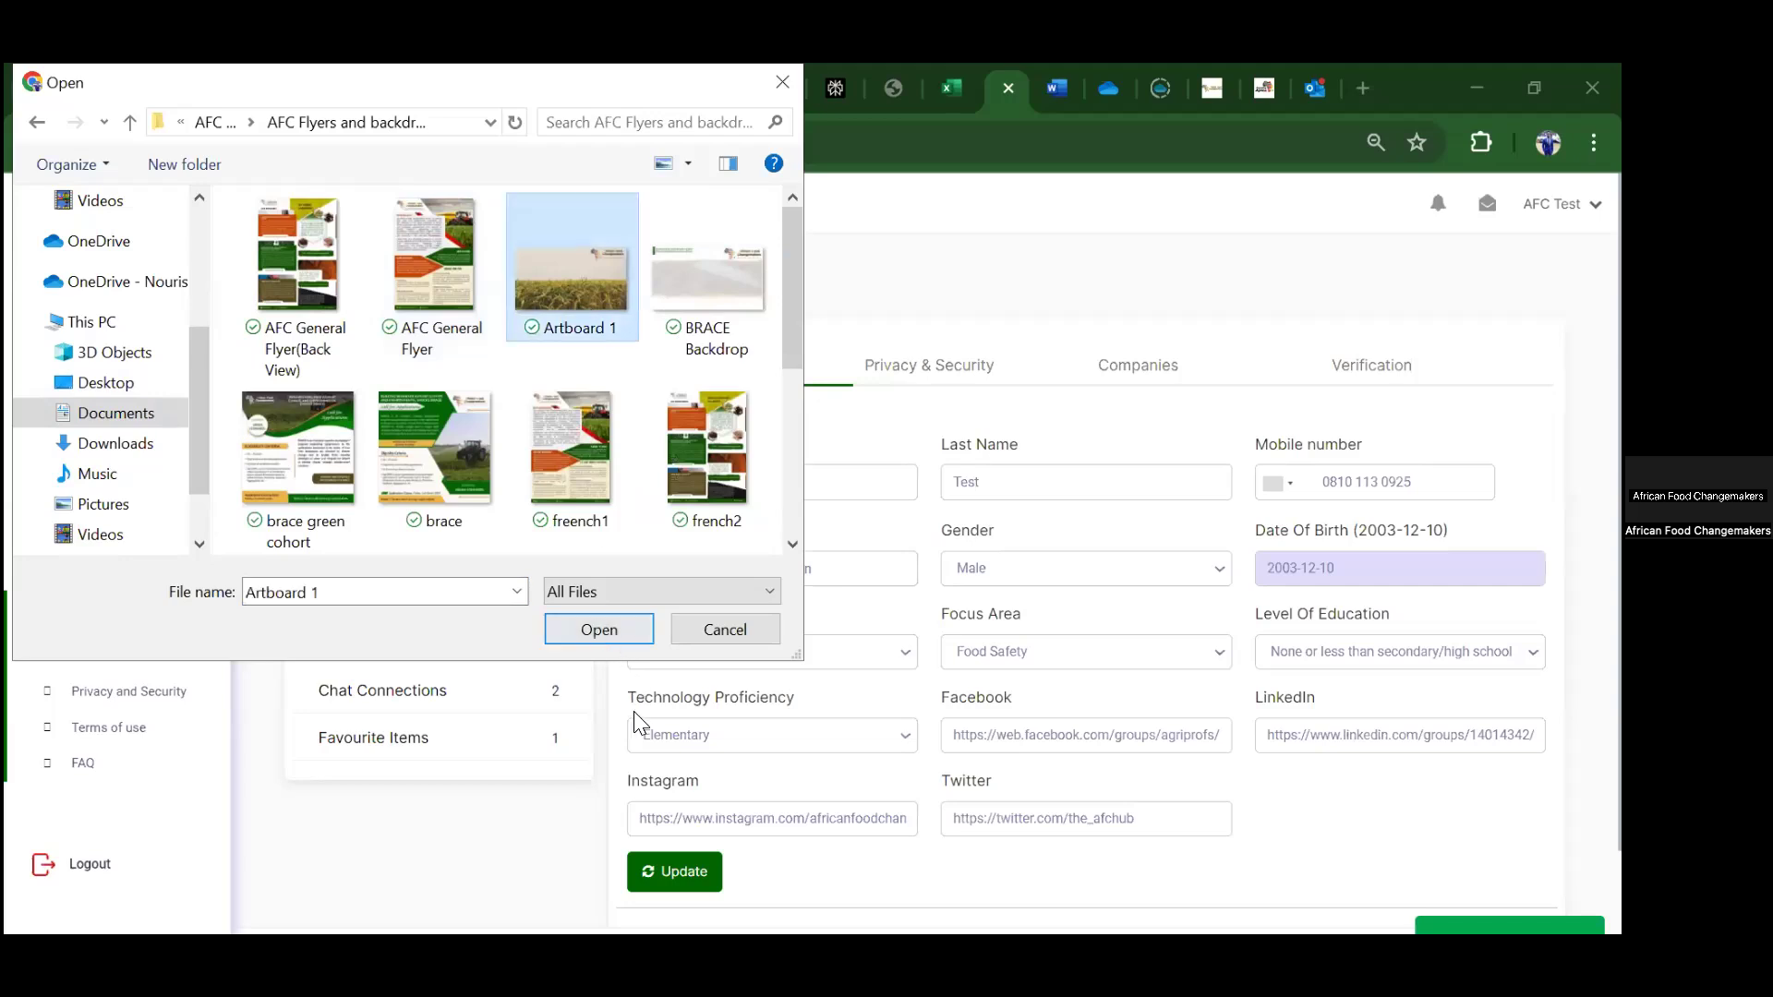
scroll(1136, 498, "down", 1)
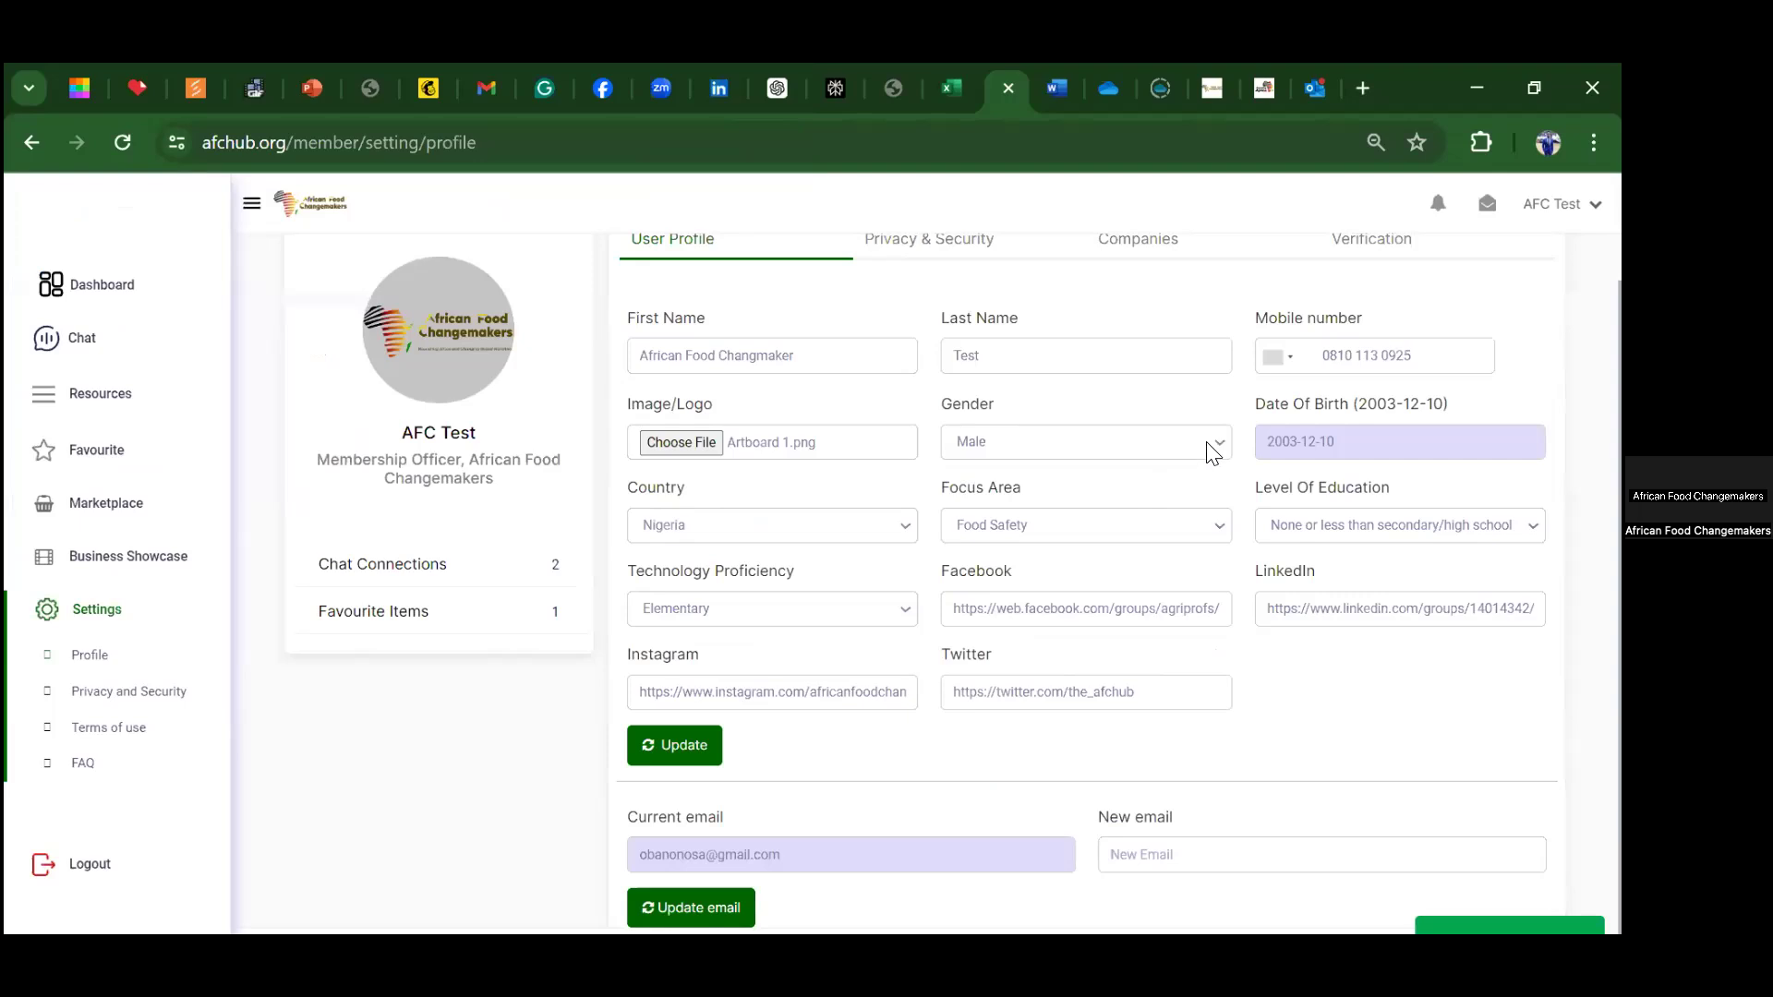
left_click(1213, 452)
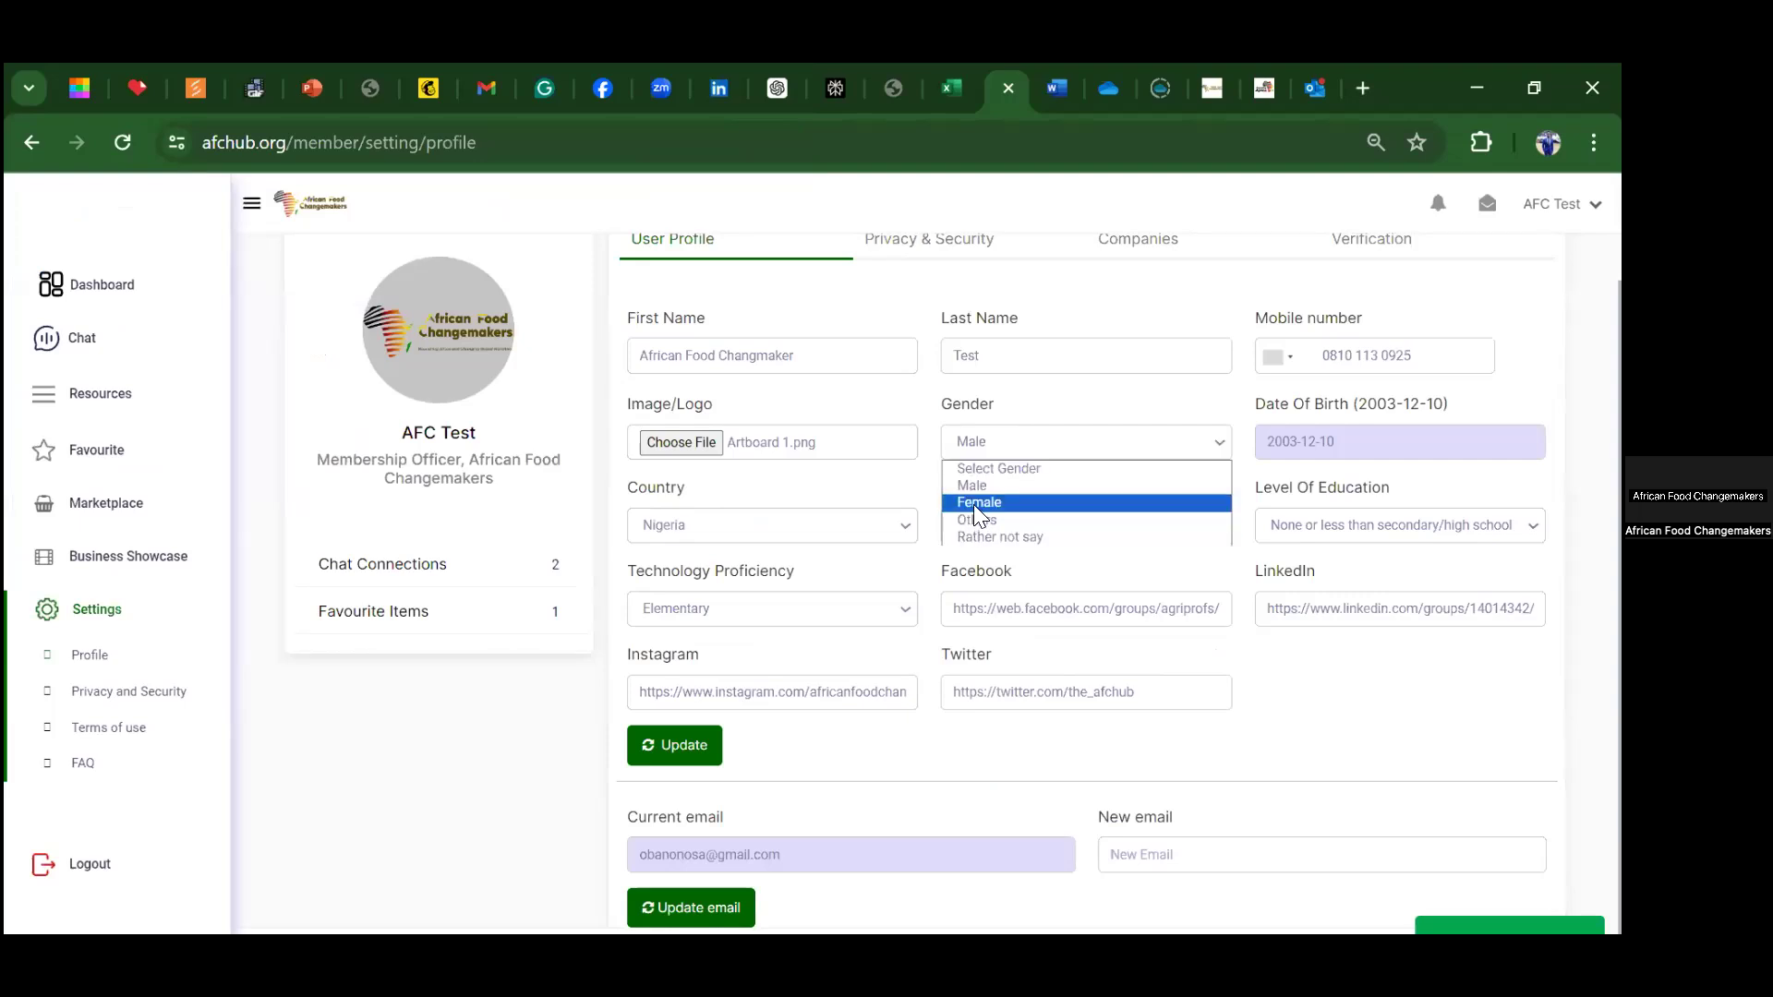
Step: Set gender to Female and country to Gabon, then save the profile update
left_click(973, 504)
left_click(905, 528)
left_click(776, 569)
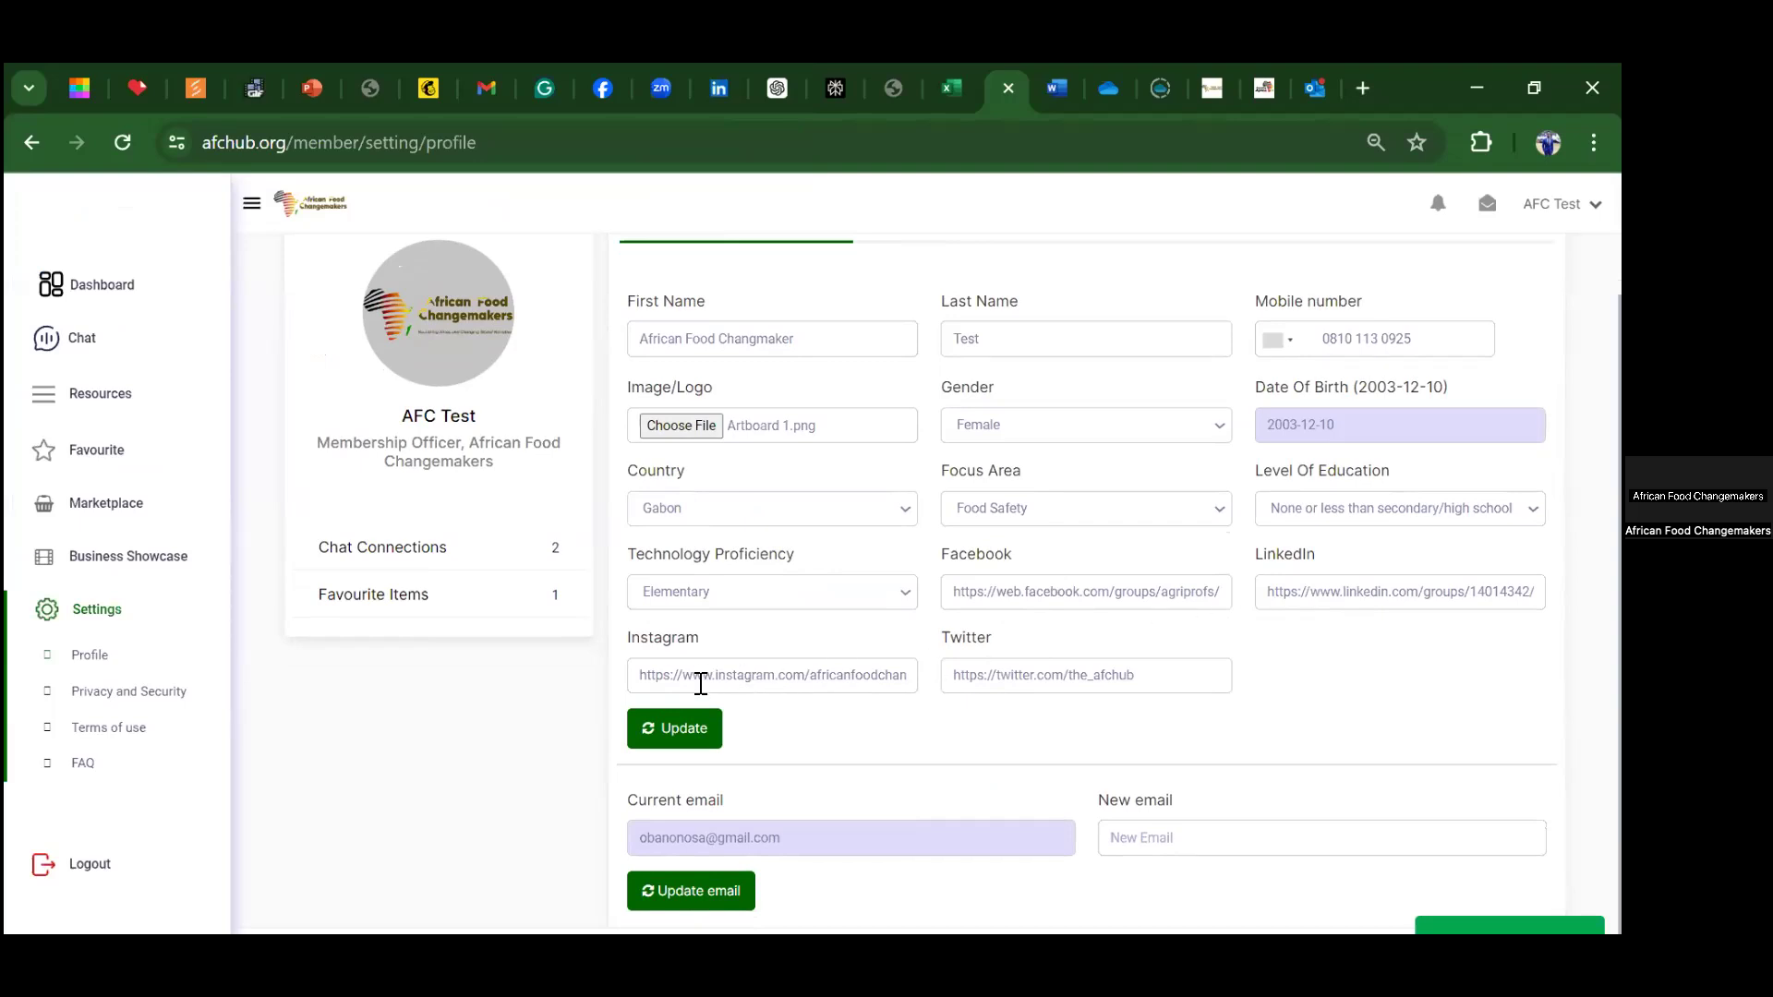
left_click(672, 727)
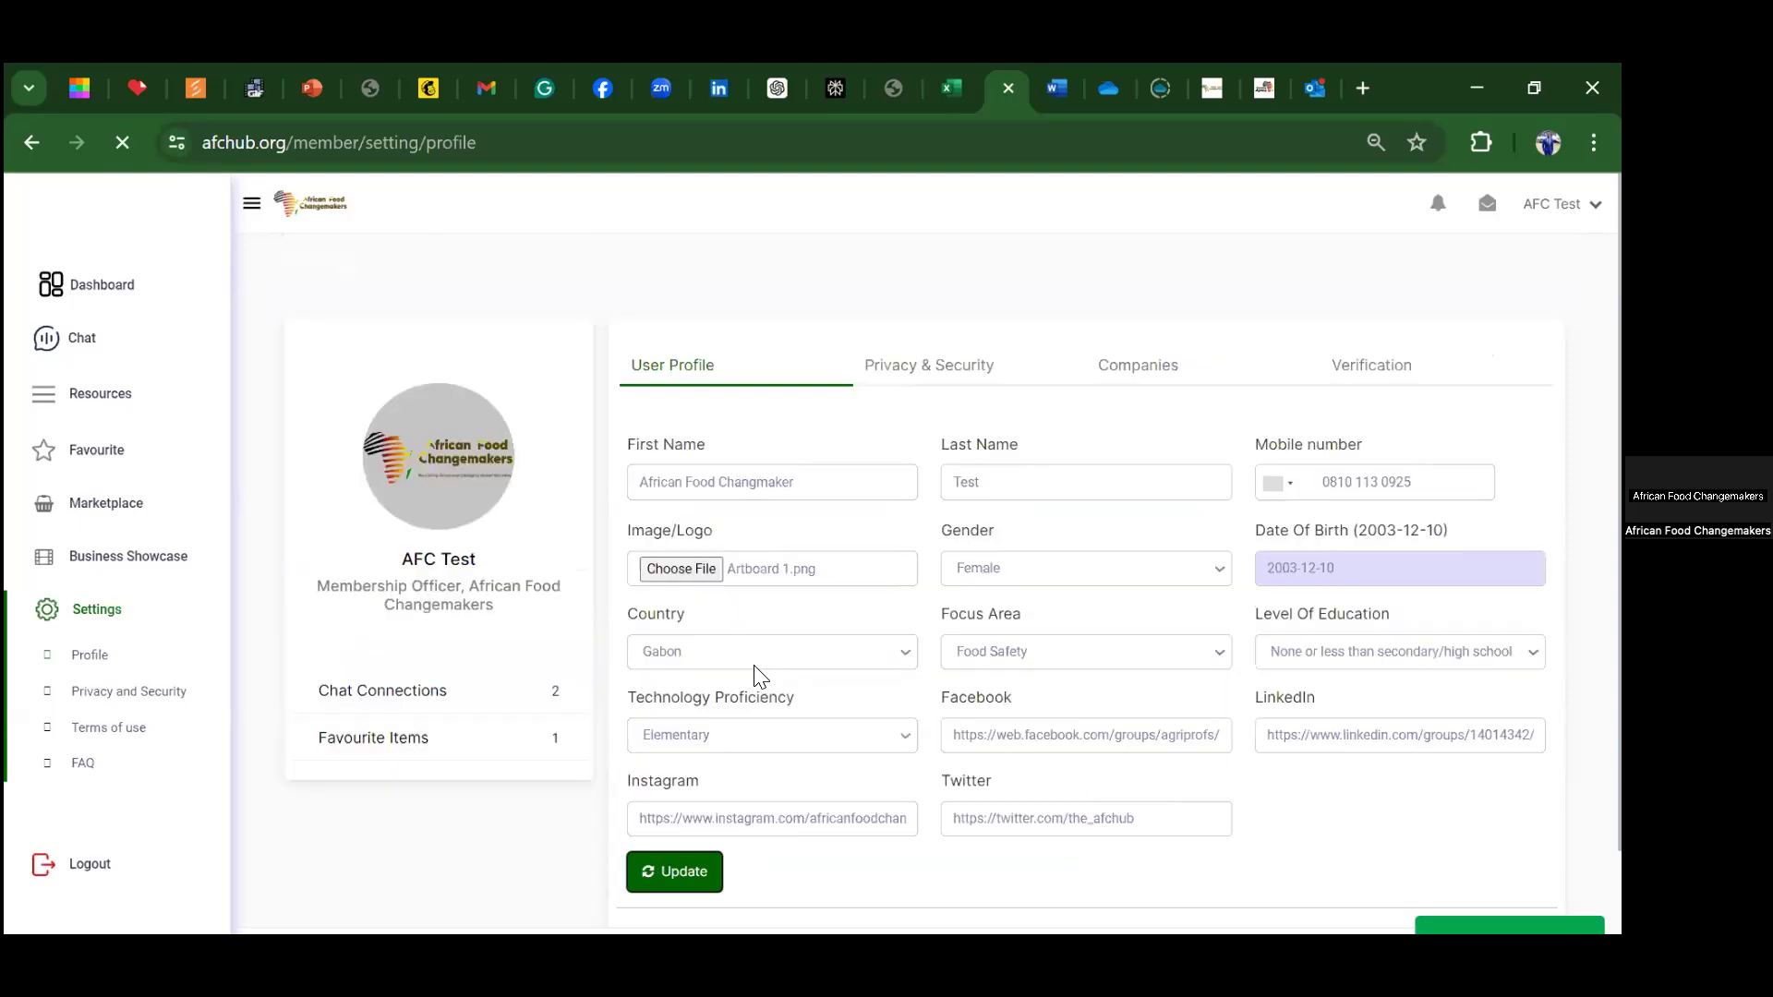
scroll(794, 674, "down", 2)
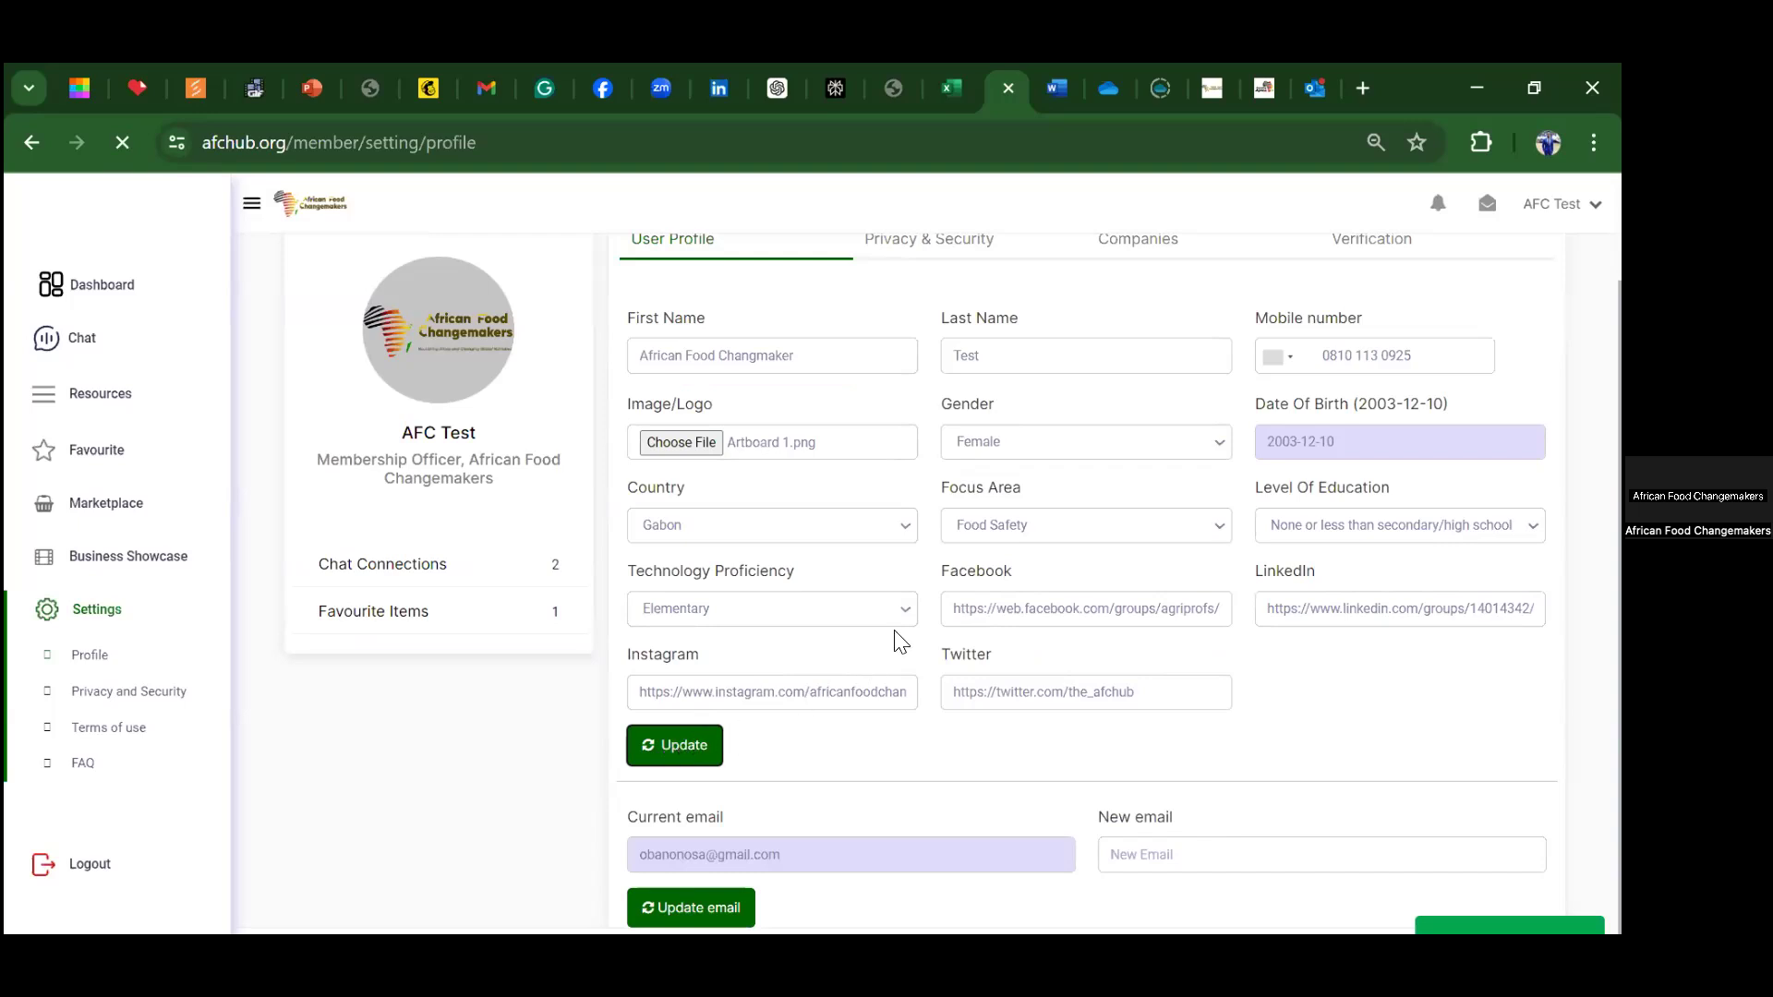
scroll(900, 641, "up", 2)
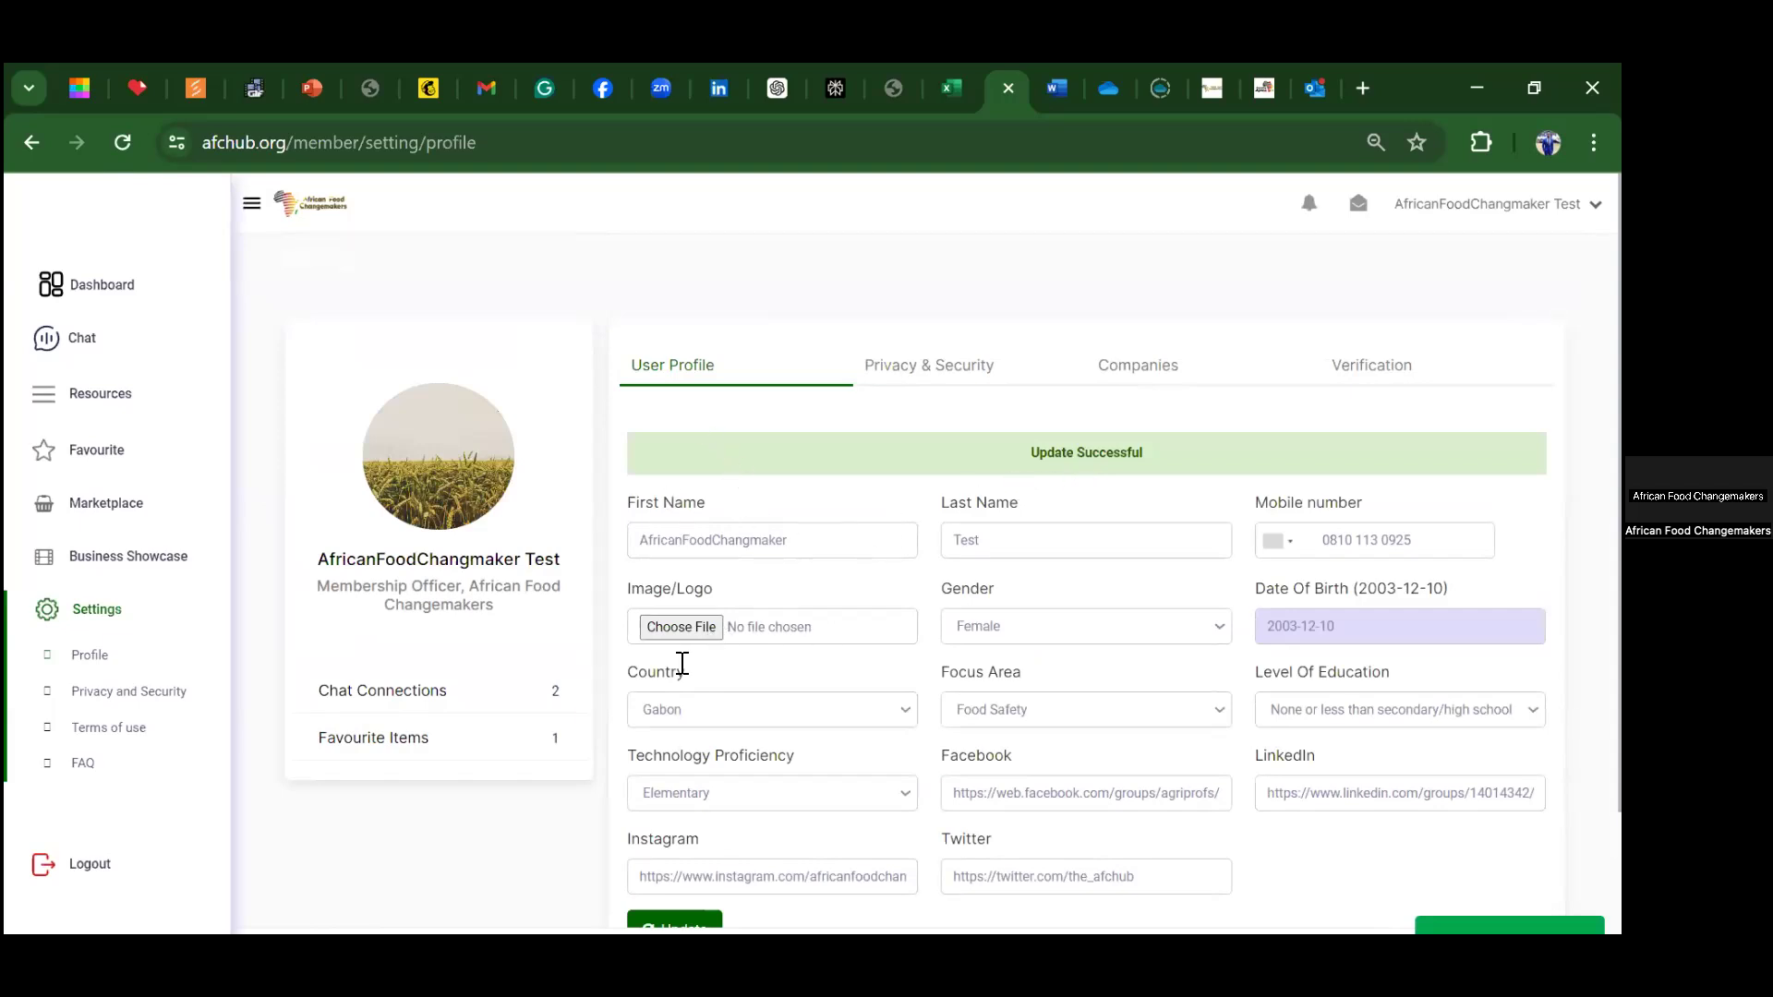
scroll(807, 621, "down", 1)
Step: Switch to the Companies tab listing African Food Changemakers (Approved) and AFC TEST (Pending)
scroll(834, 561, "up", 1)
left_click(1136, 377)
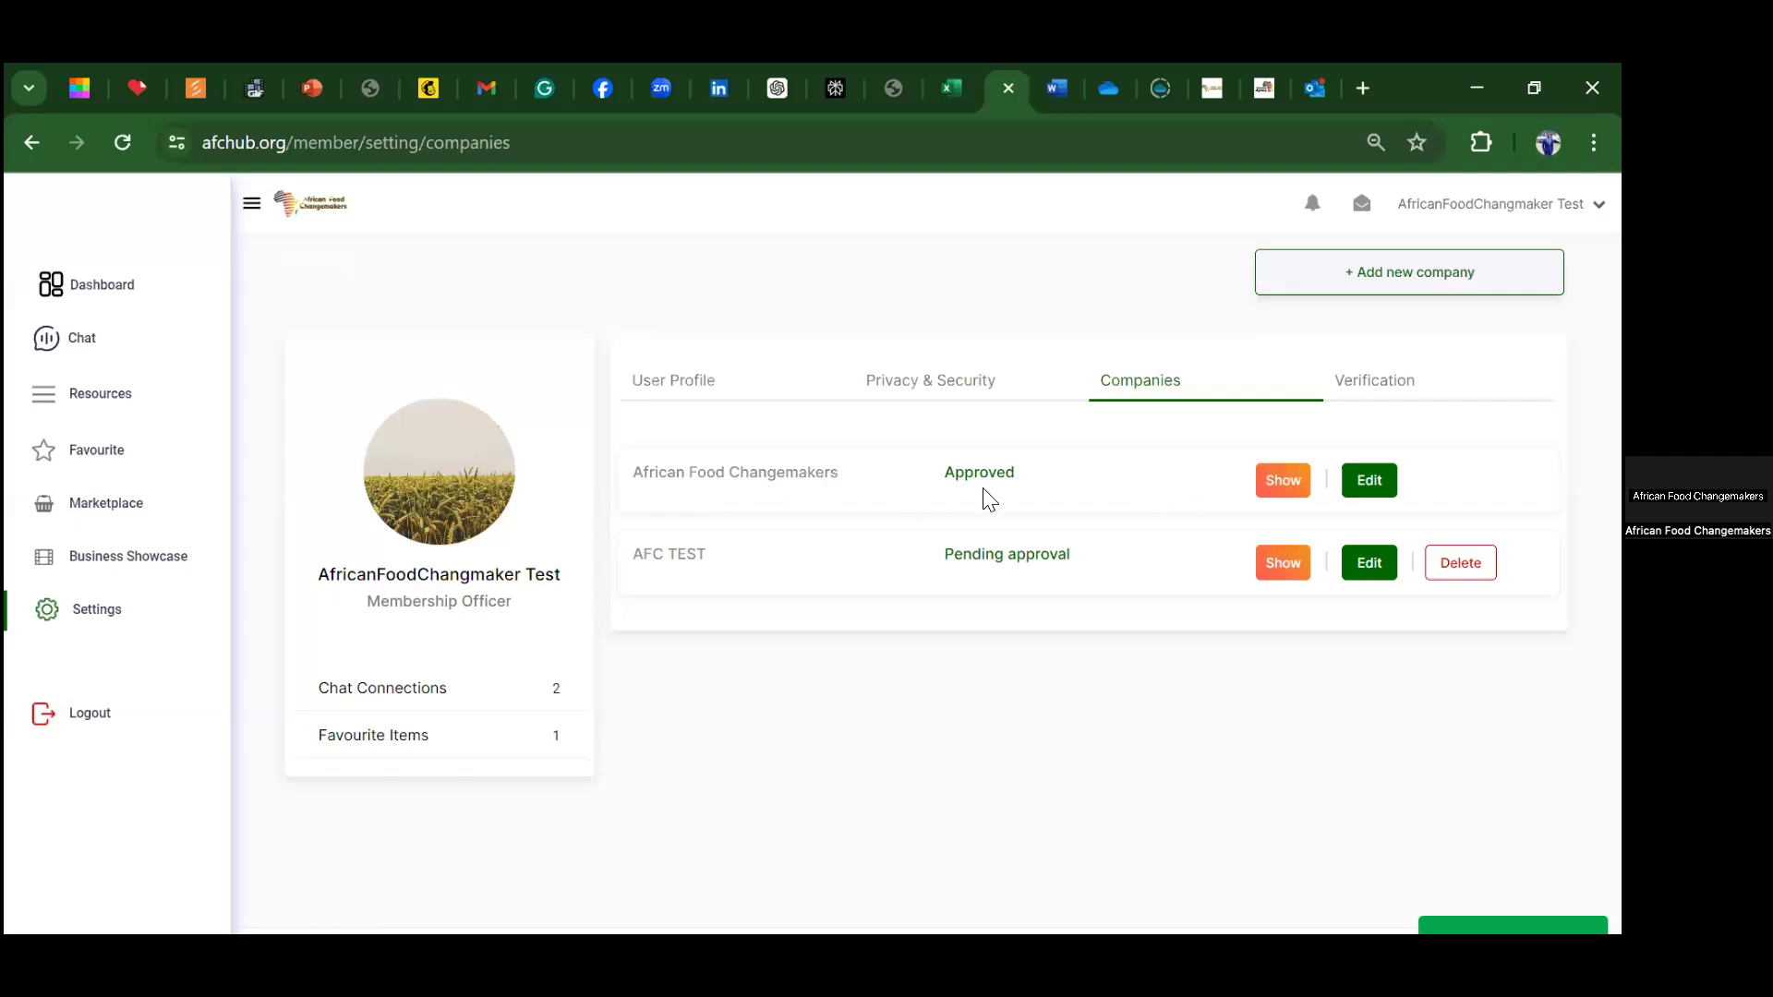
Step: Edit African Food Changemakers' details: number of staff 21-50 and company stage Growth
left_click(1371, 482)
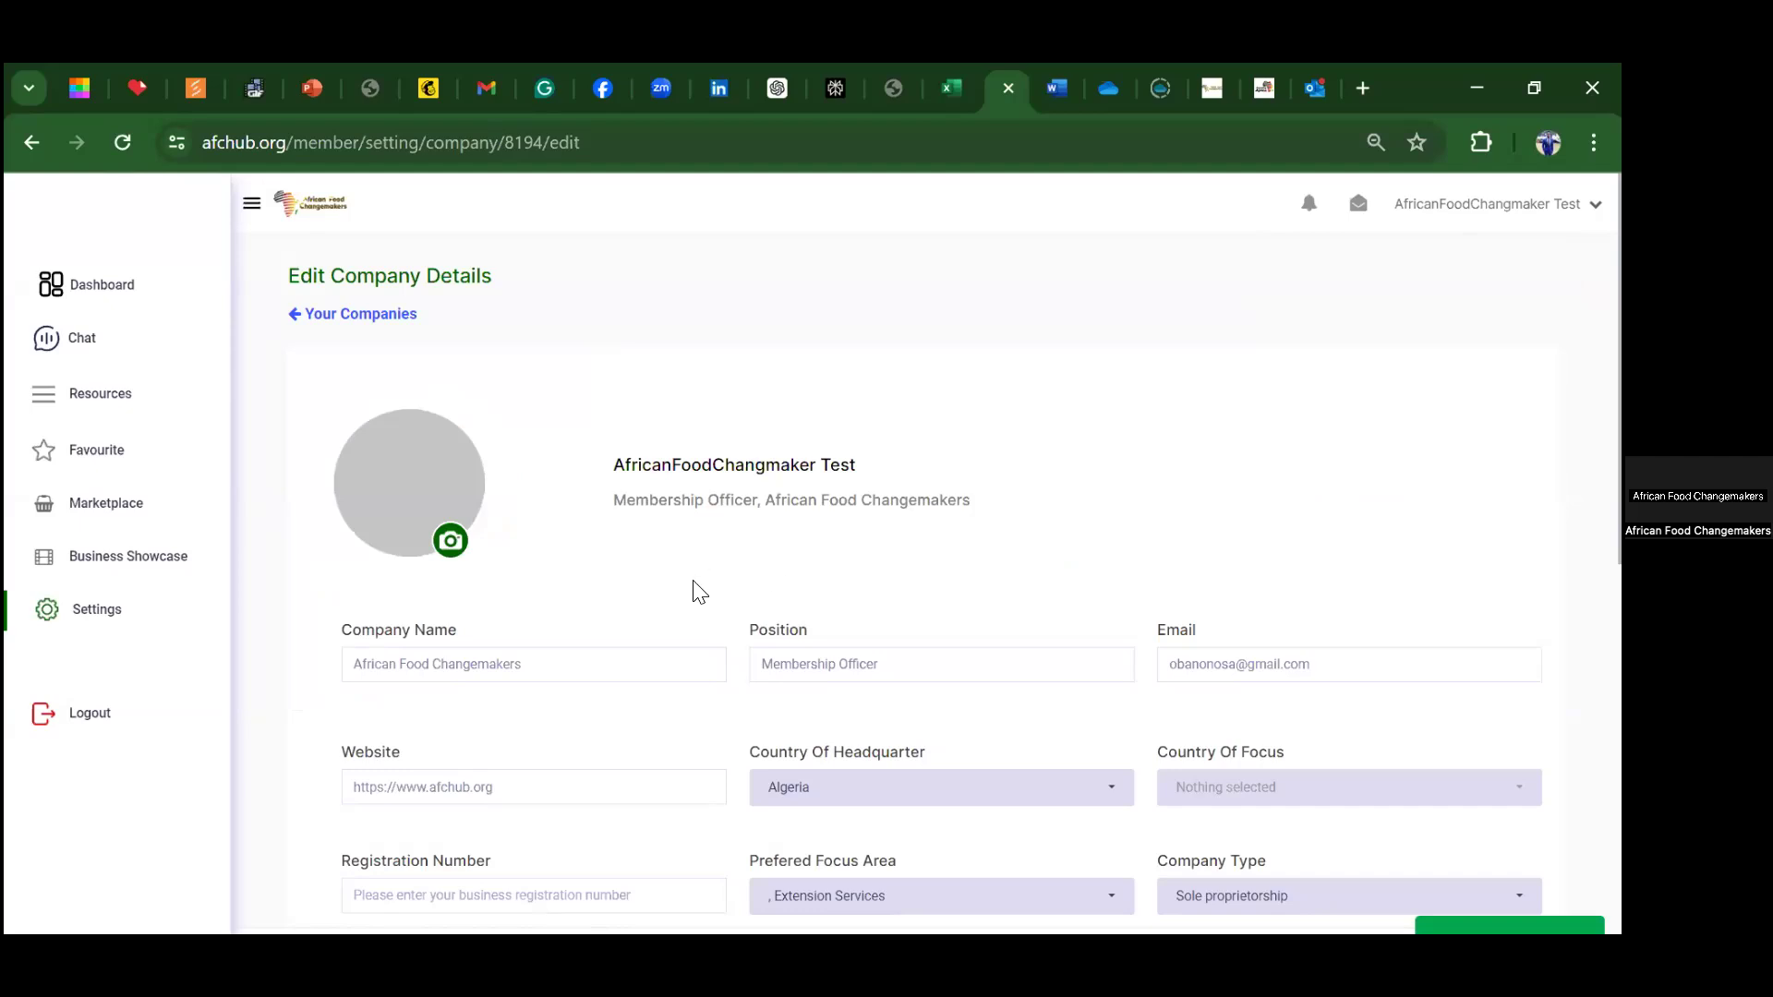
scroll(605, 693, "down", 3)
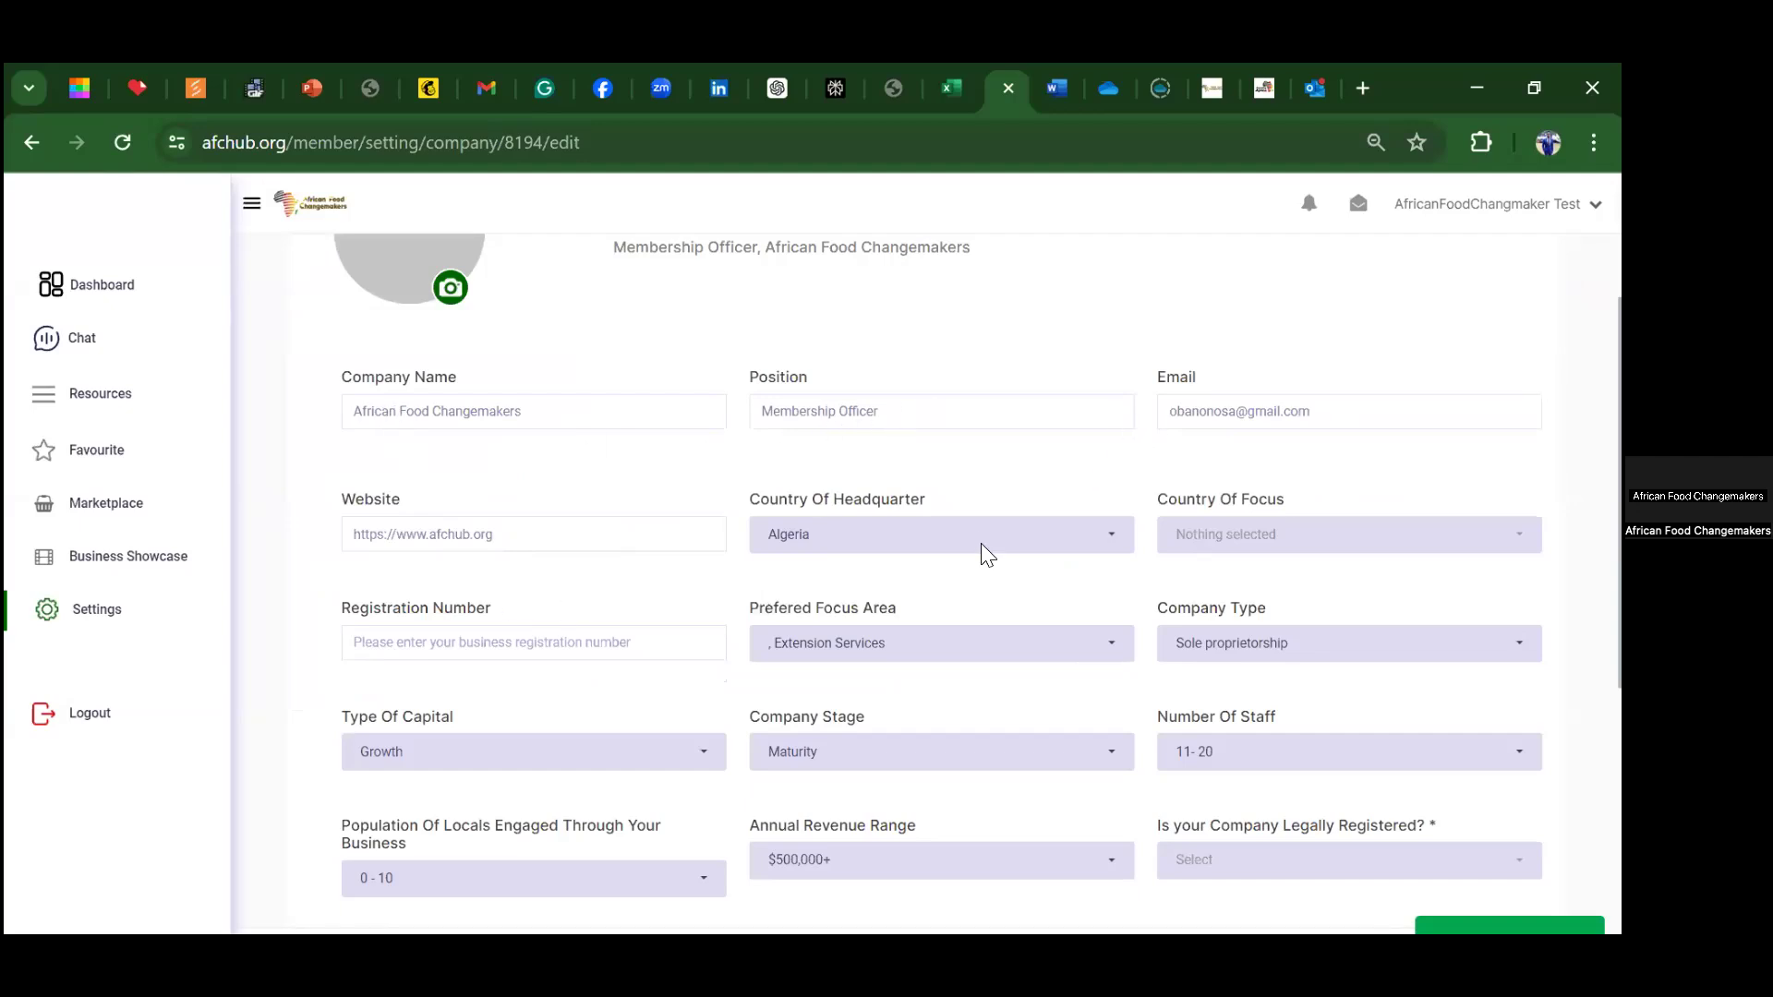
scroll(781, 462, "down", 1)
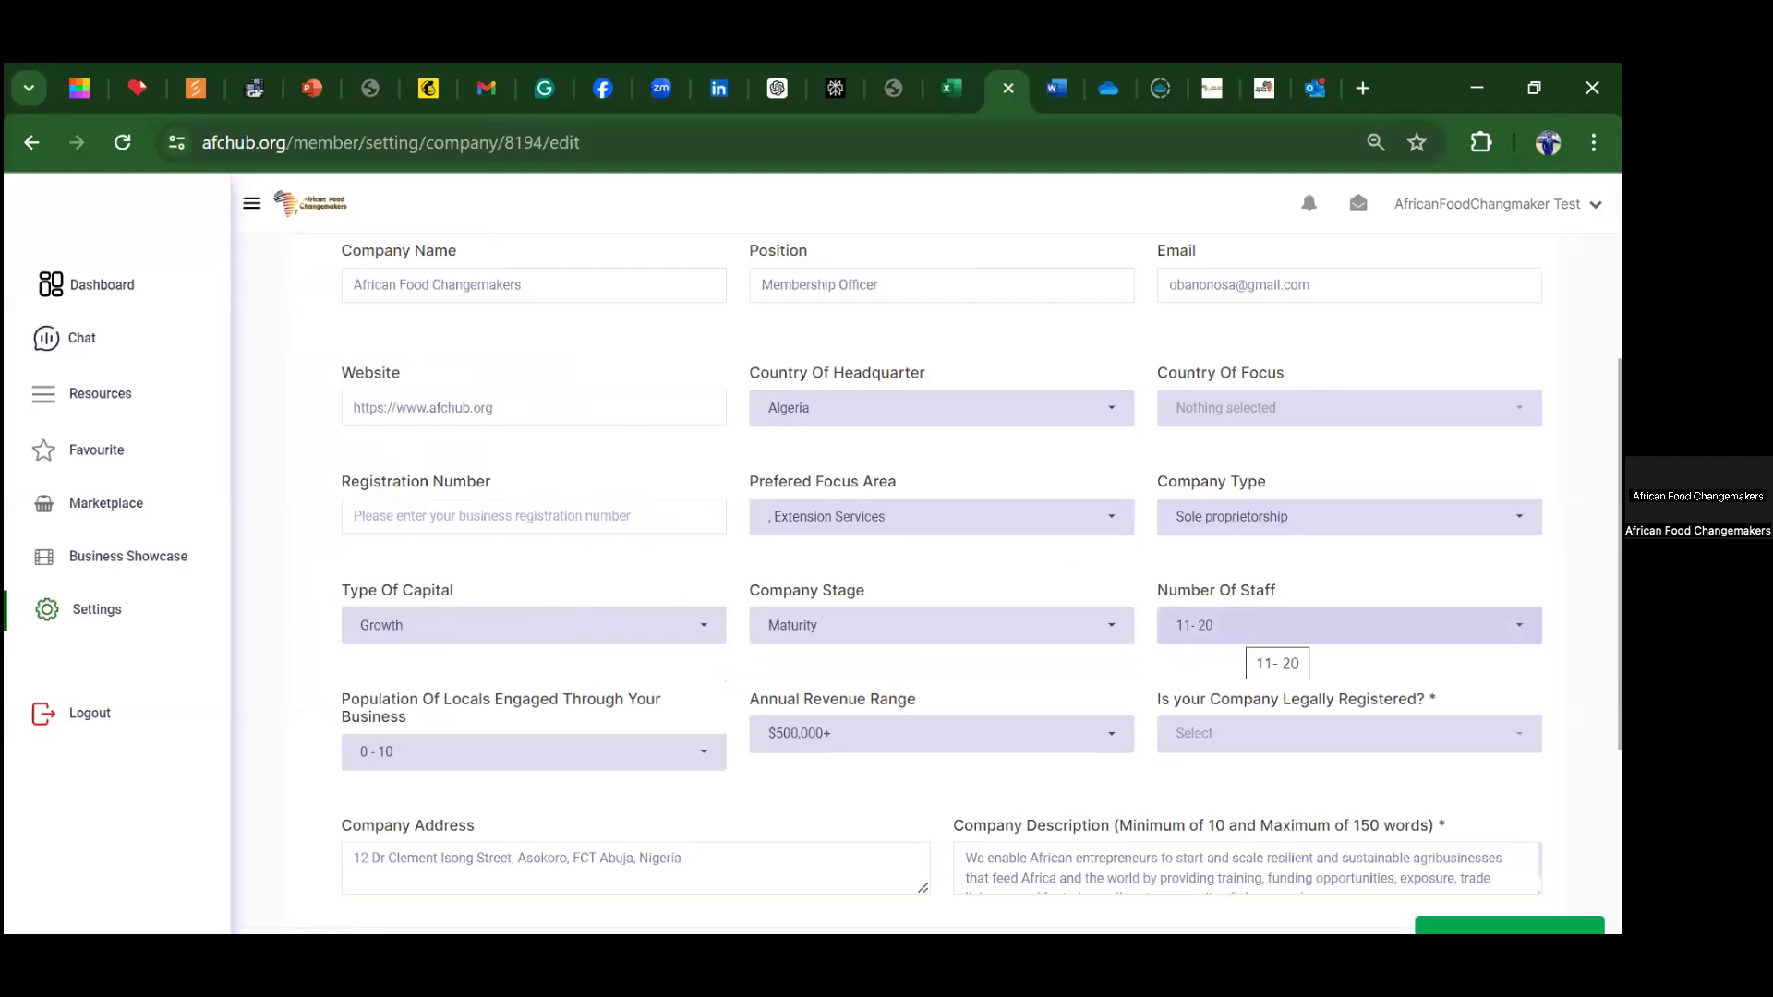
left_click(1514, 628)
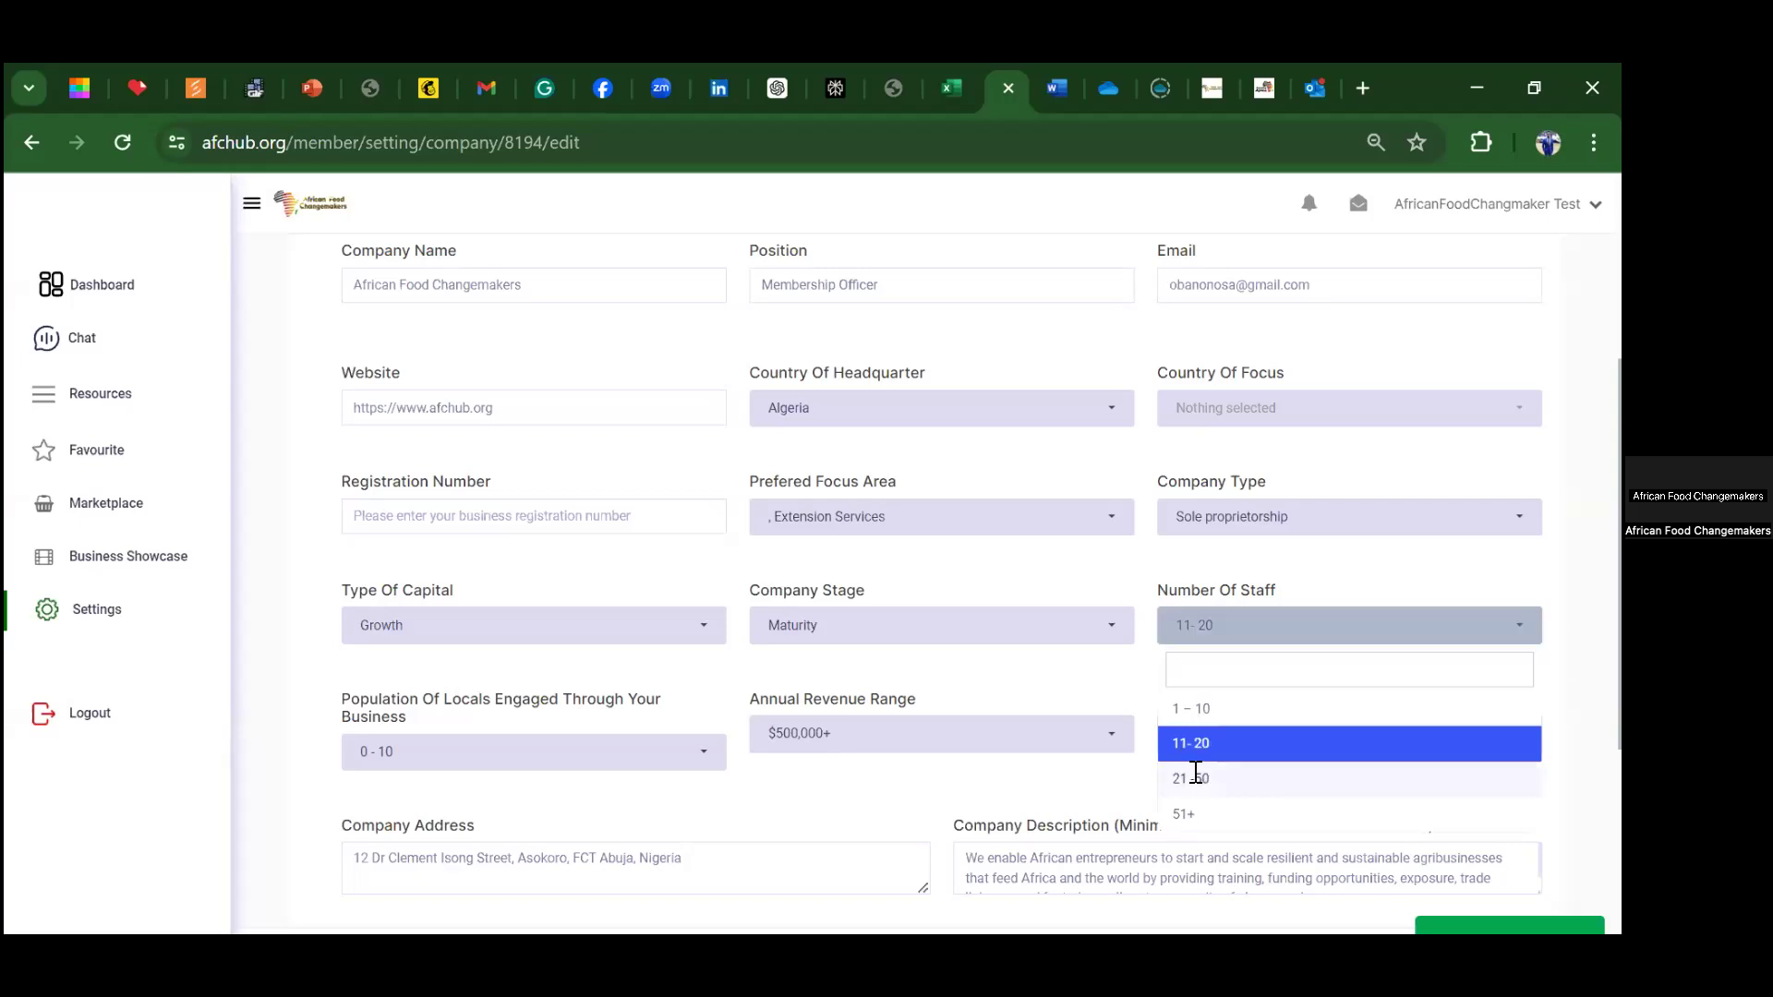
left_click(1191, 778)
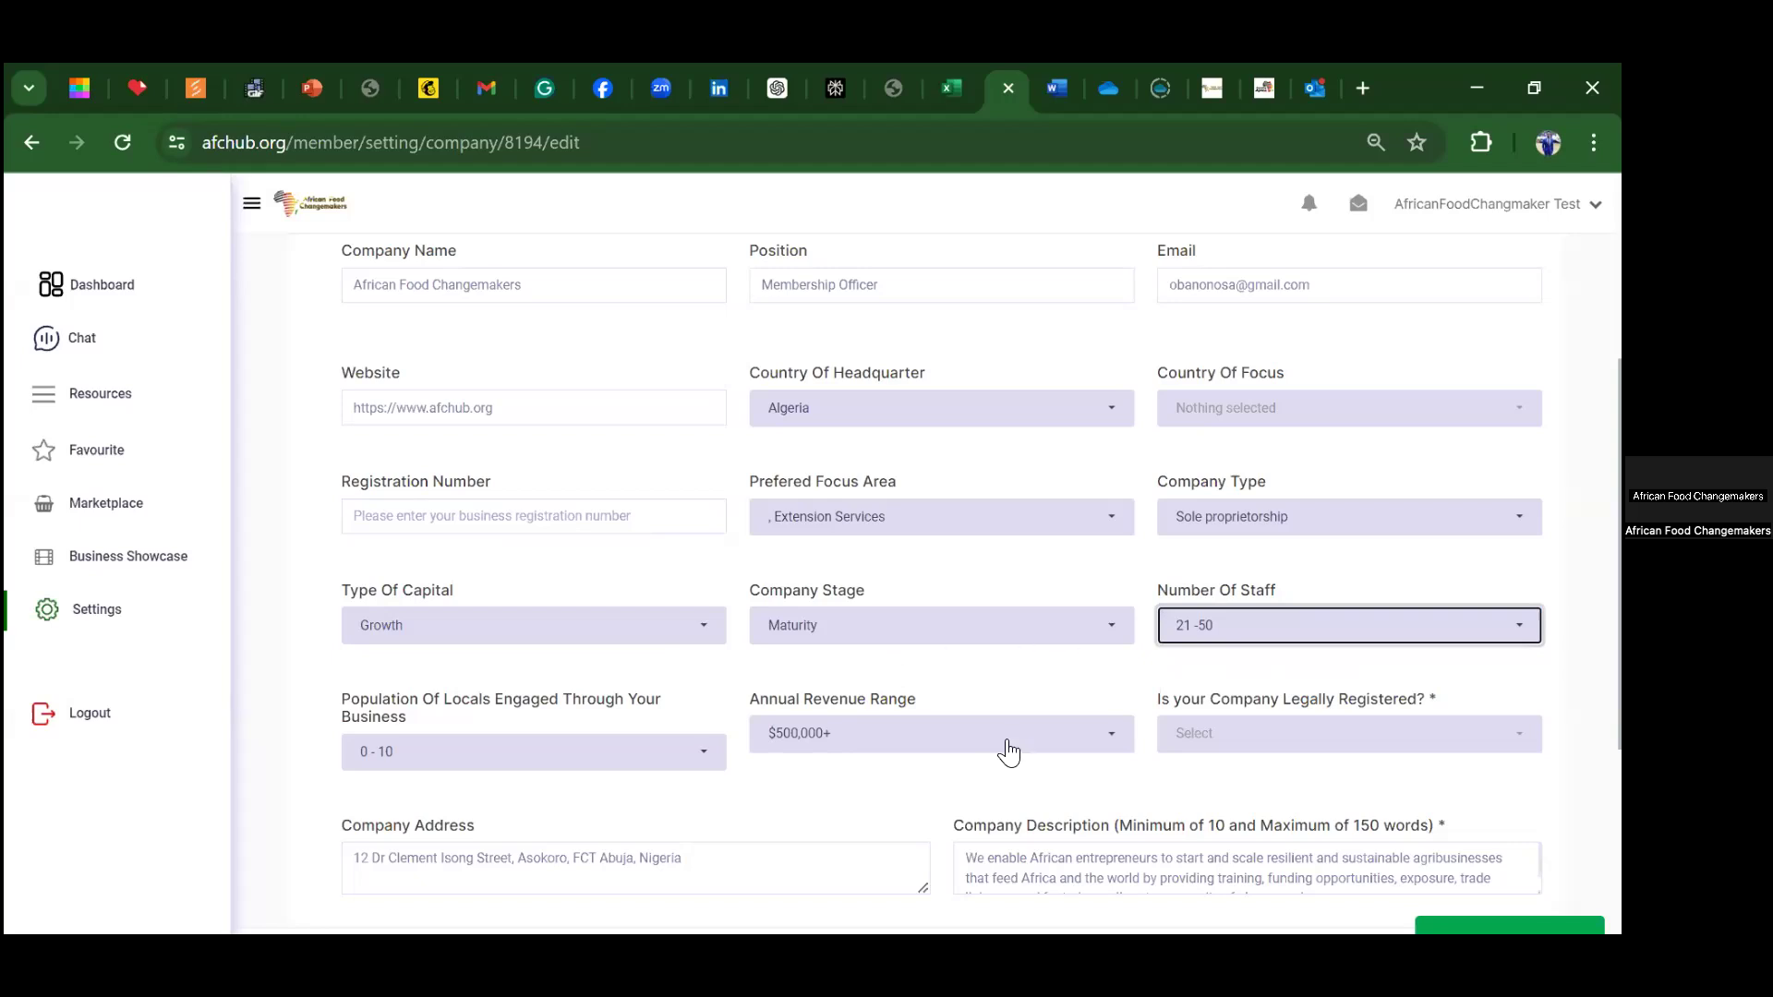
left_click(1116, 636)
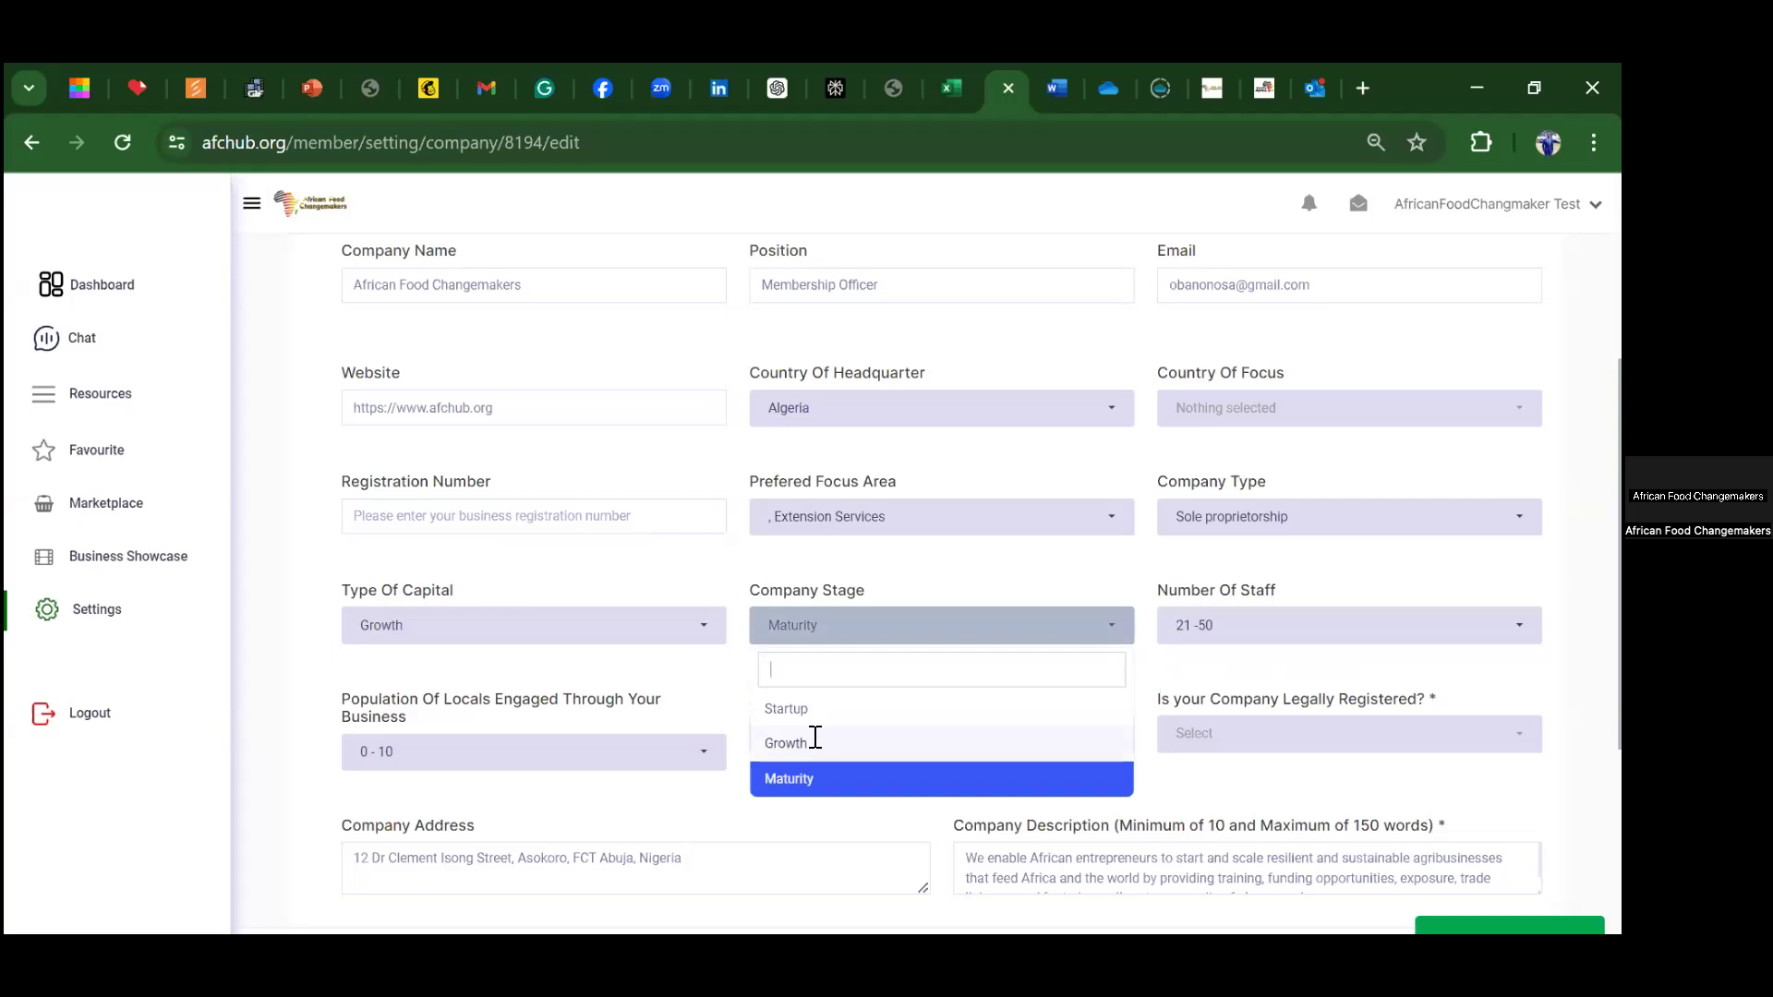
key("Up")
key("Return")
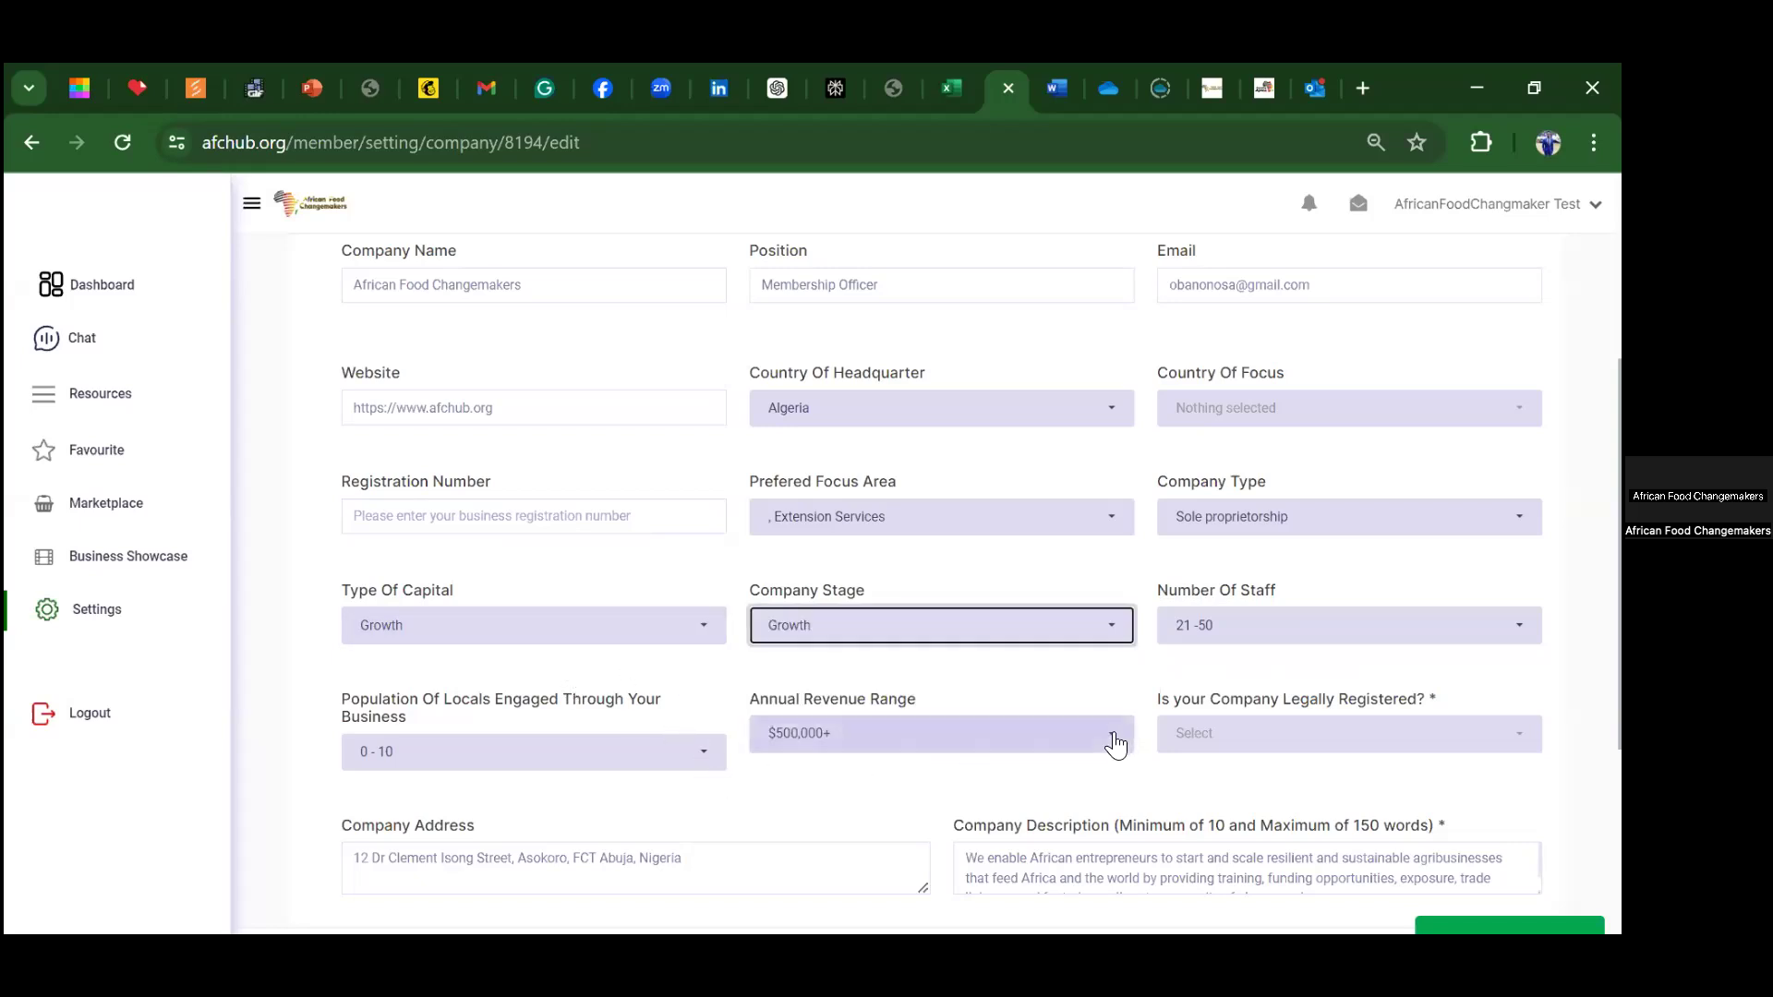
Step: Keep revenue at $51,000 - 100,000, mark the company legally registered (Yes), and save
key("Tab")
key("Return")
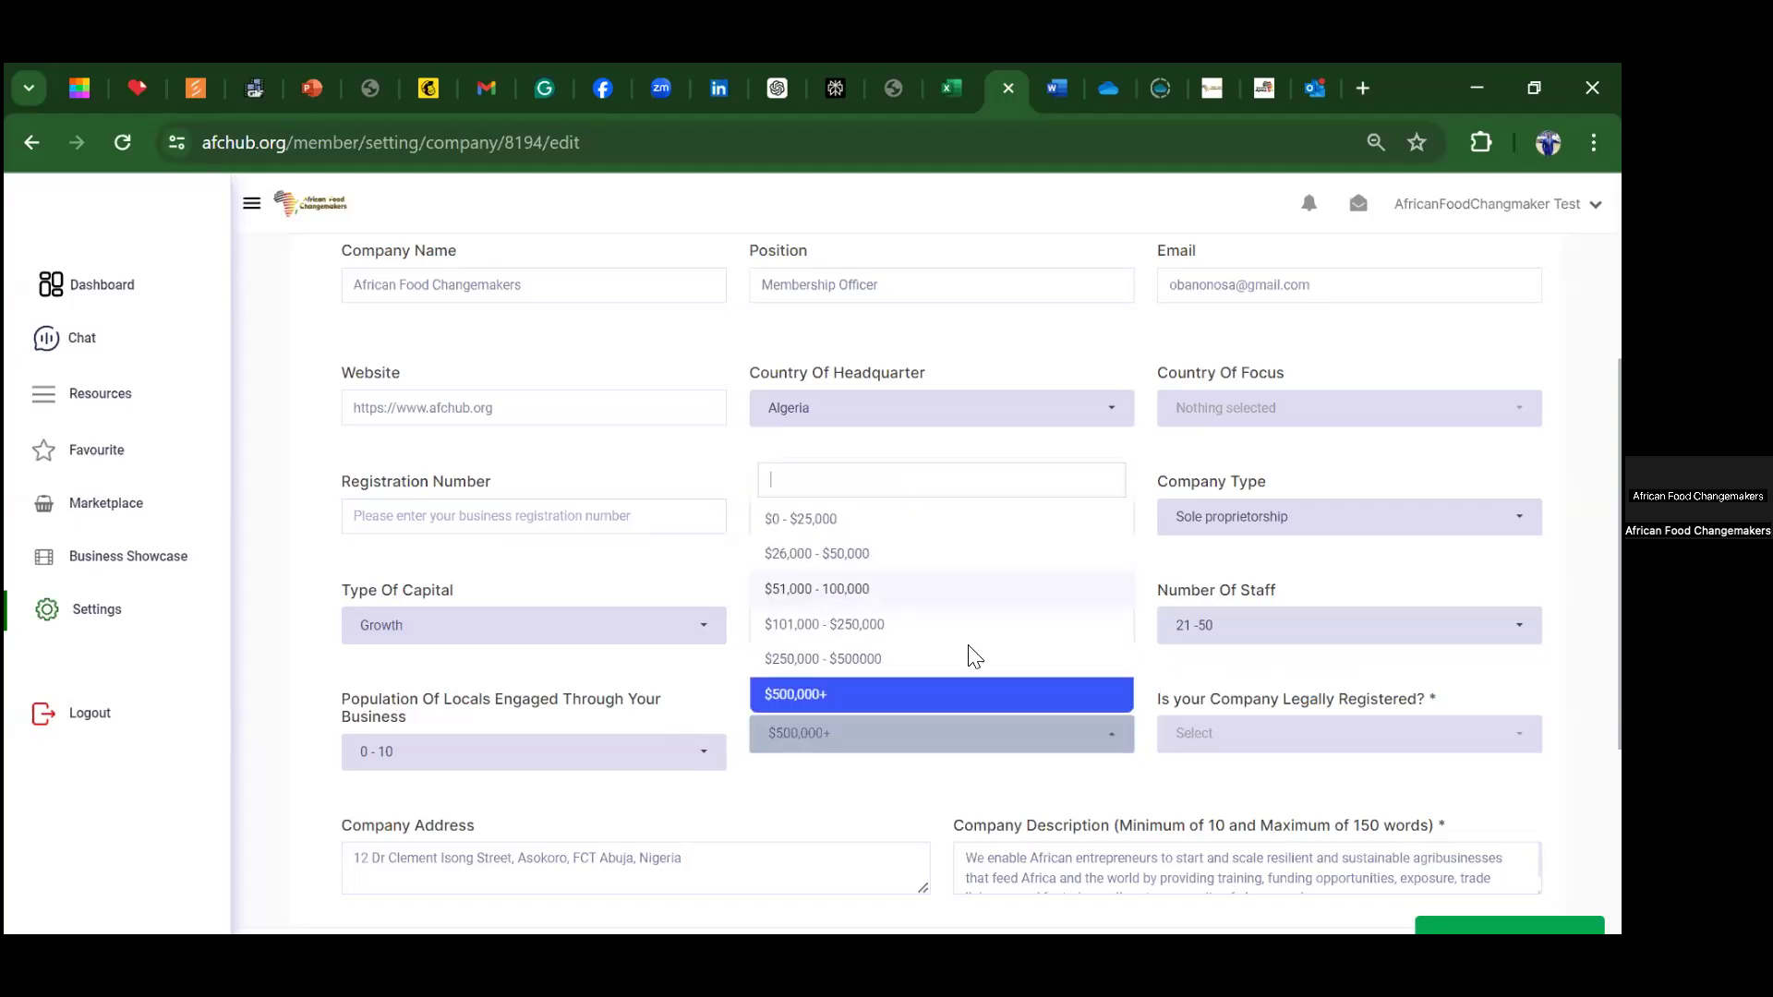
key("Escape")
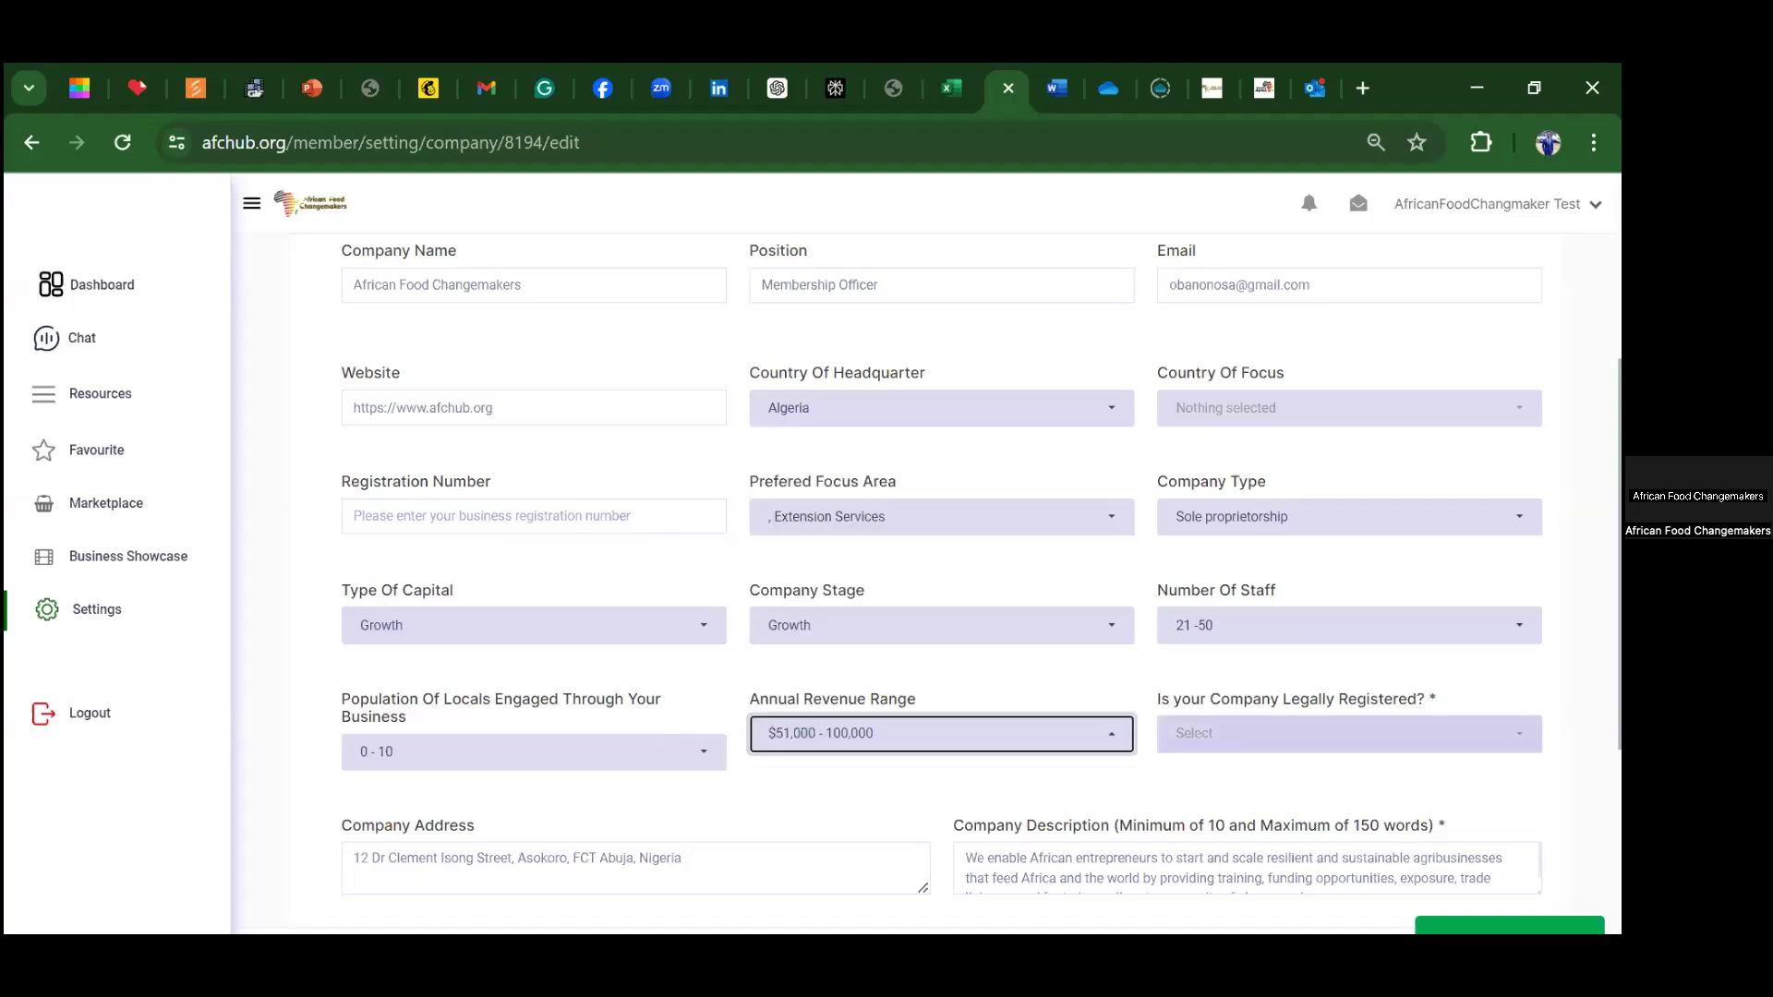
key("Tab")
key("Return")
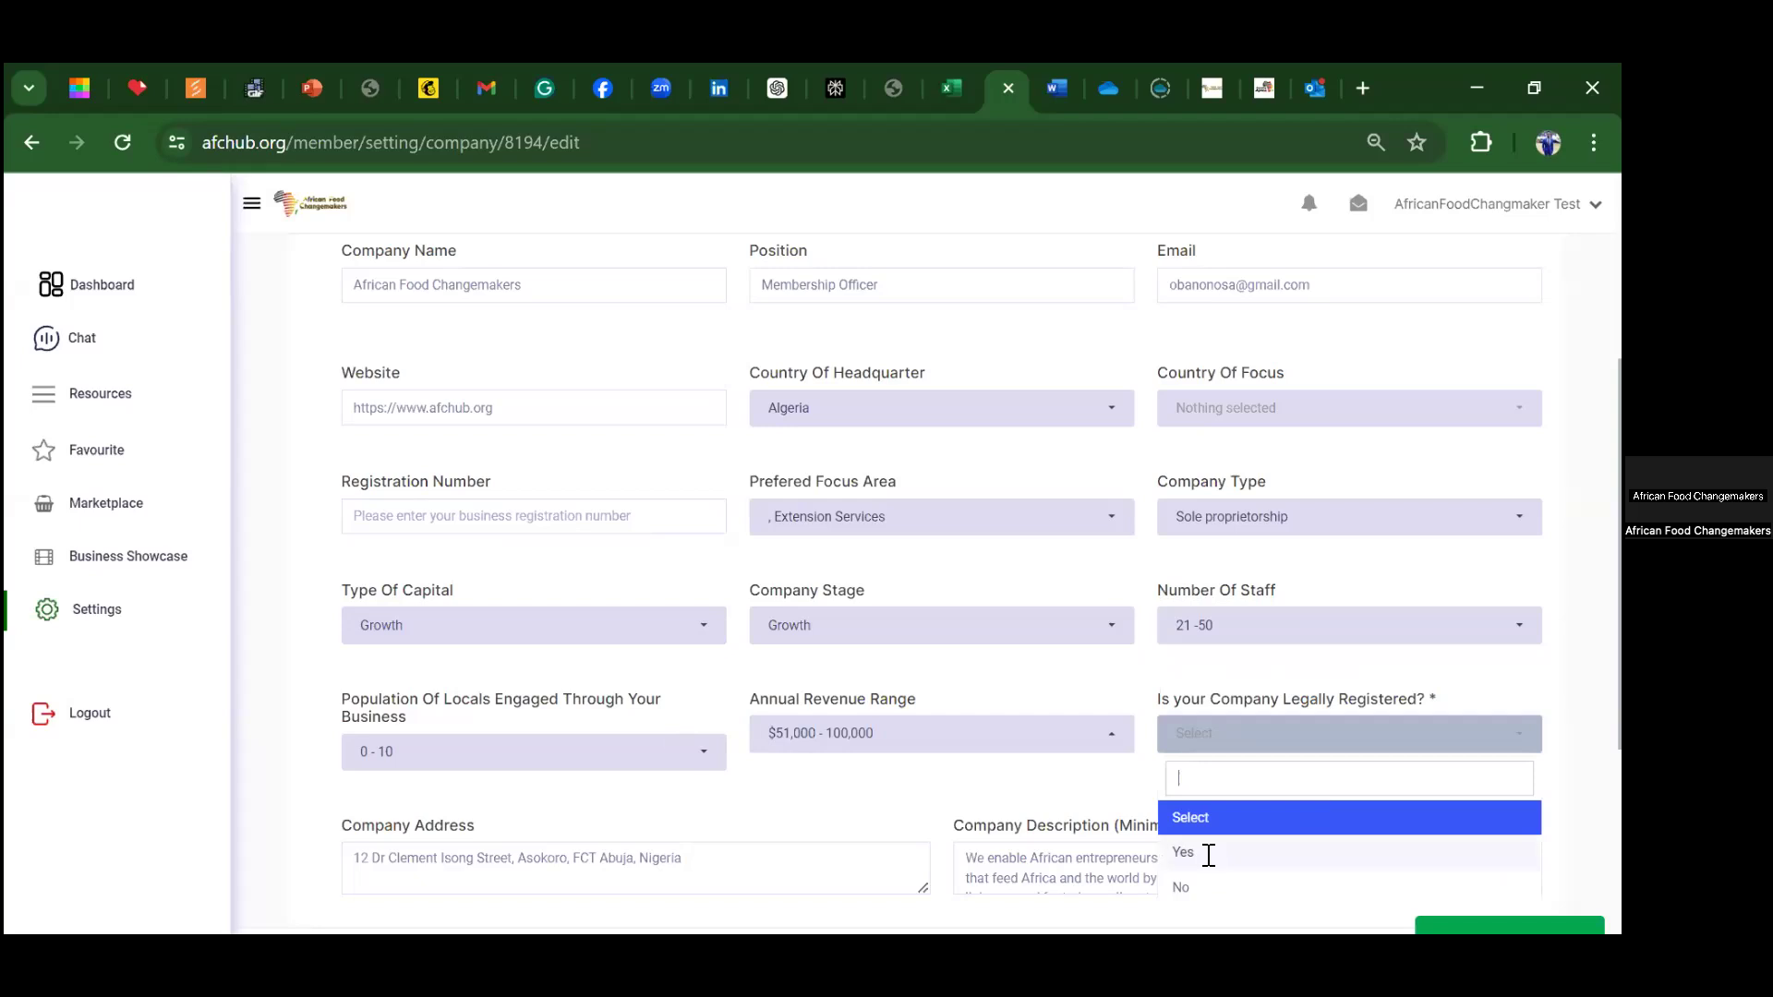
key("Down")
key("Return")
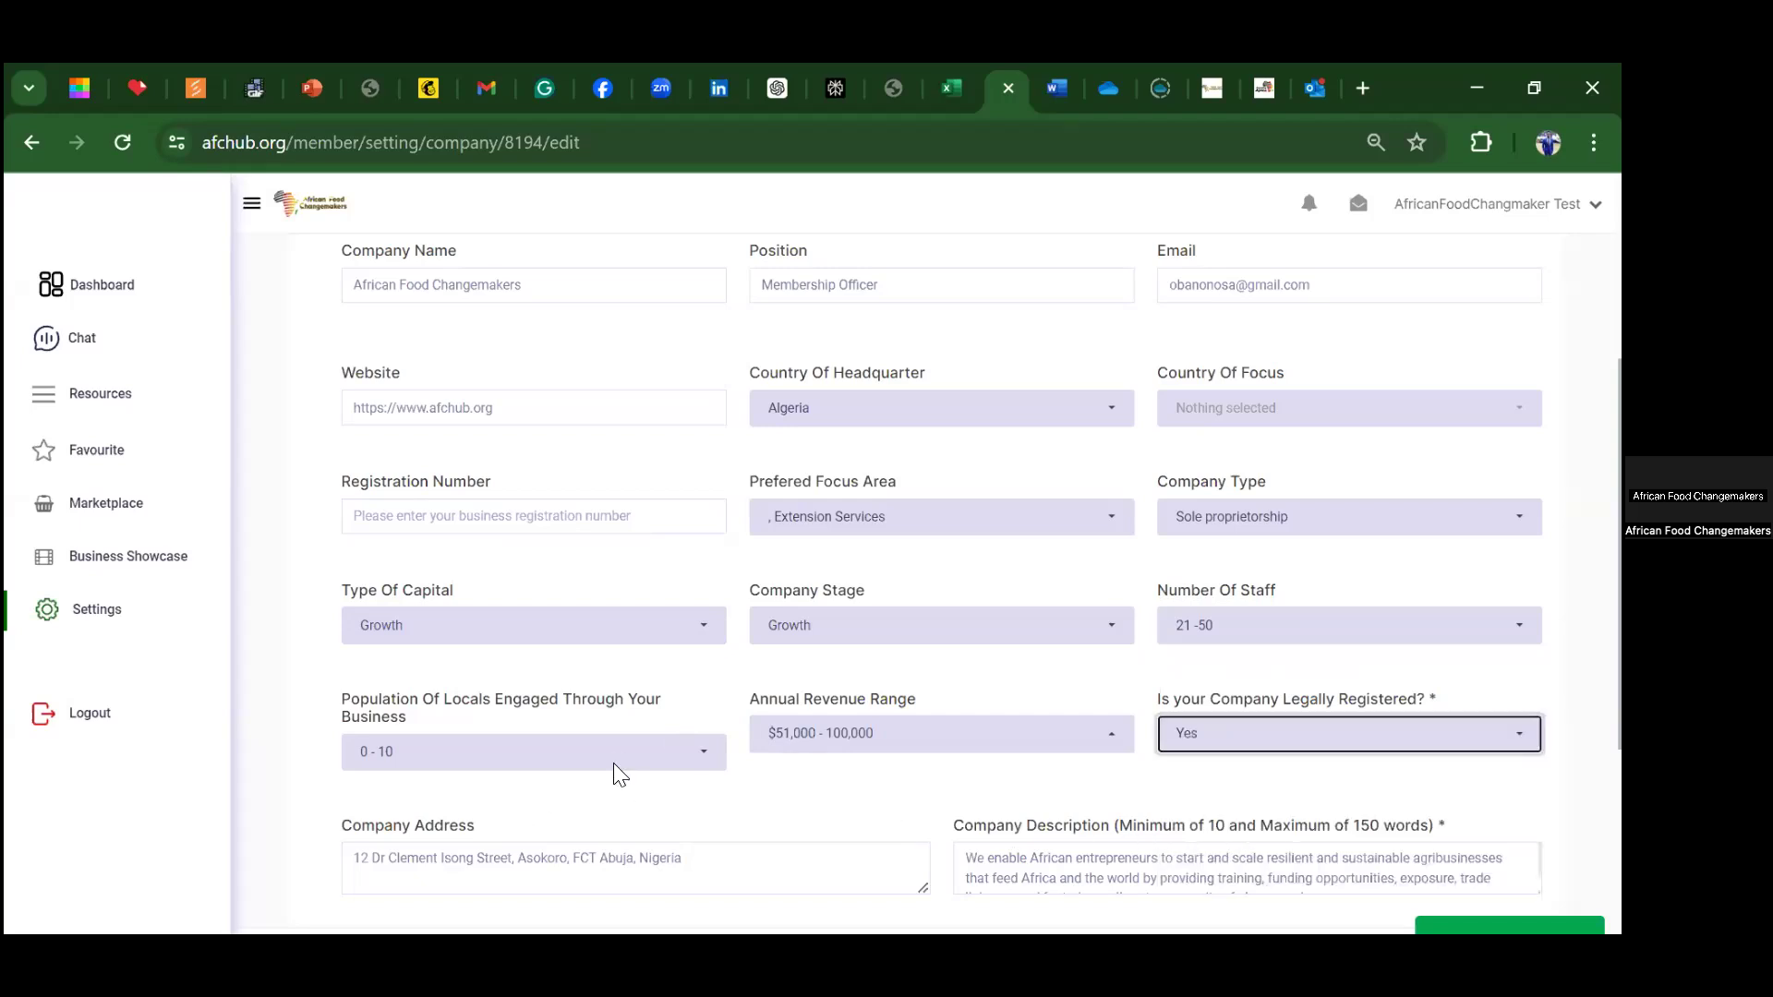
scroll(492, 567, "down", 4)
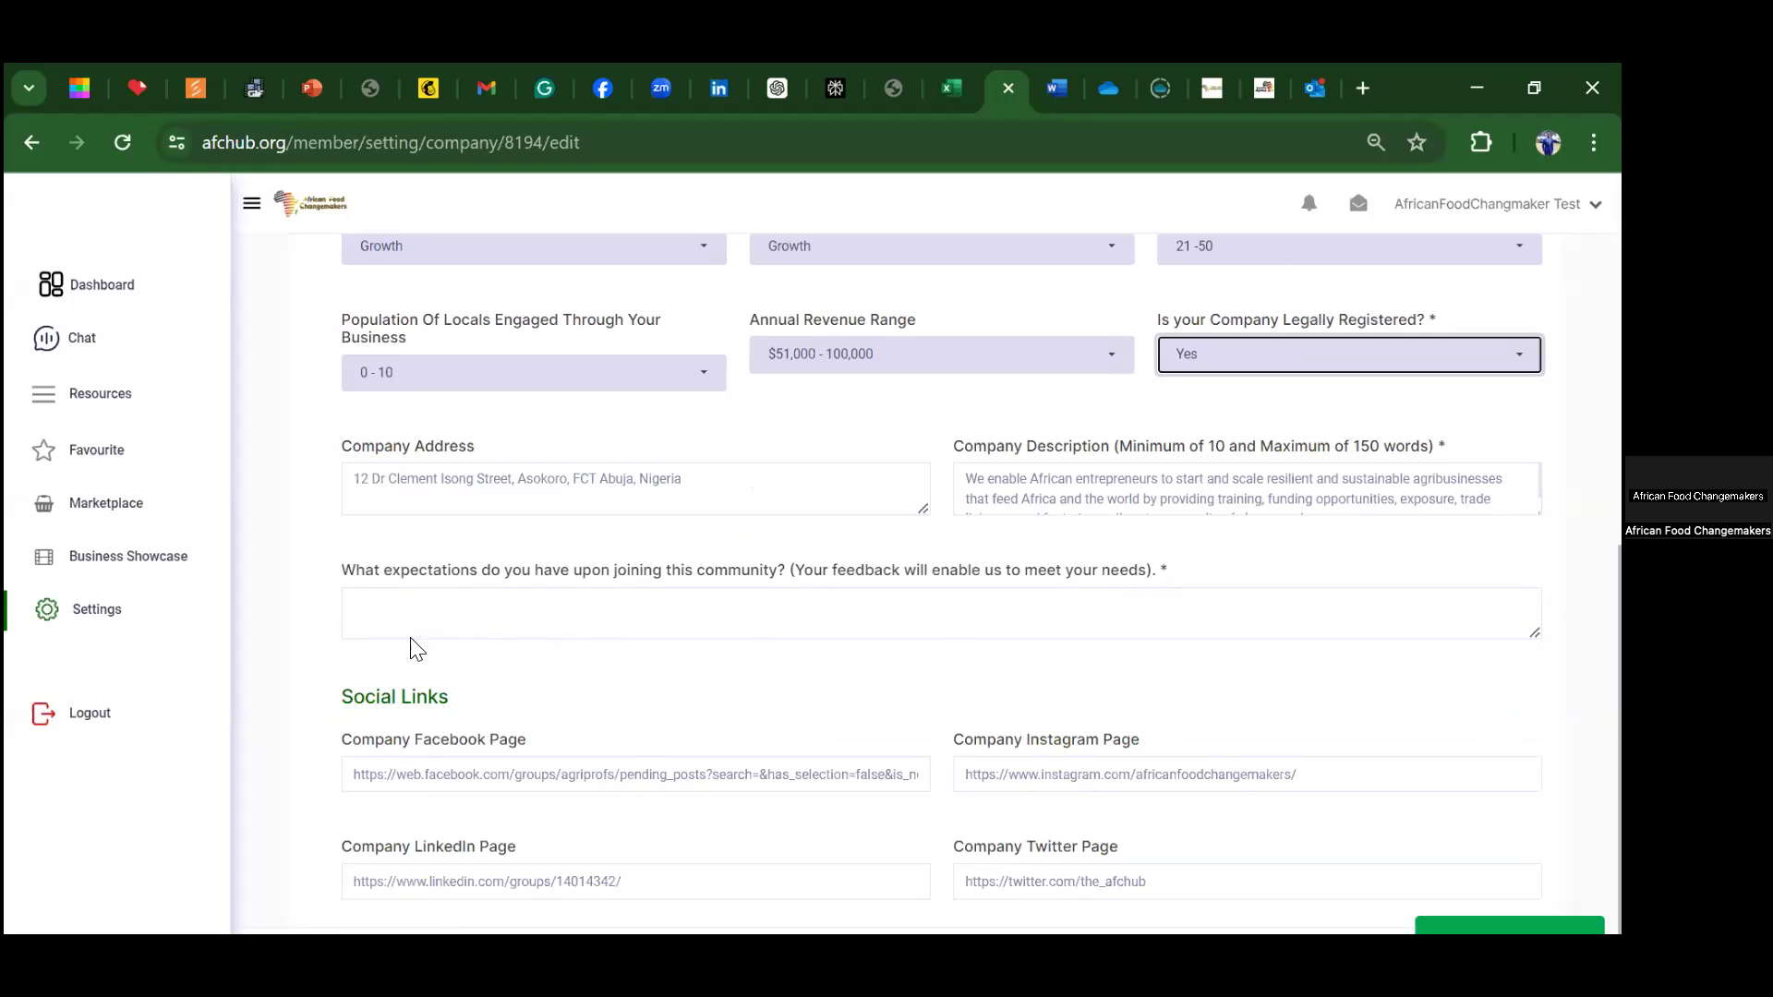
scroll(390, 671, "down", 1)
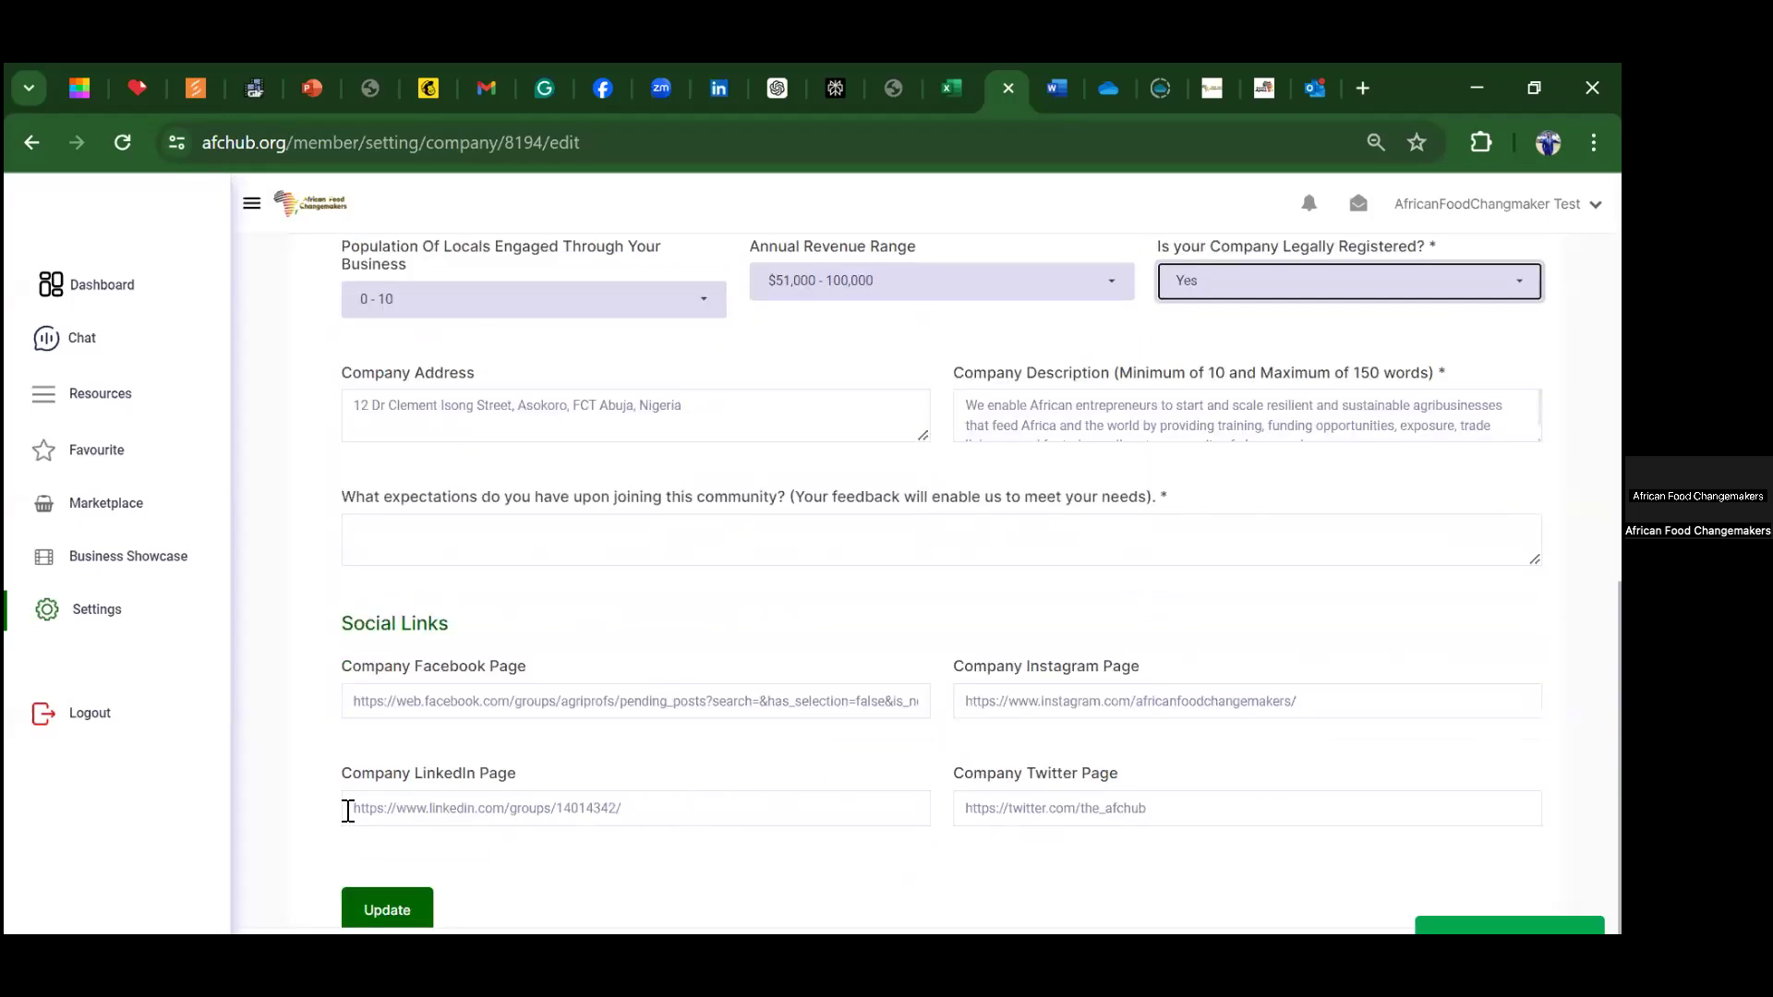
left_click(387, 907)
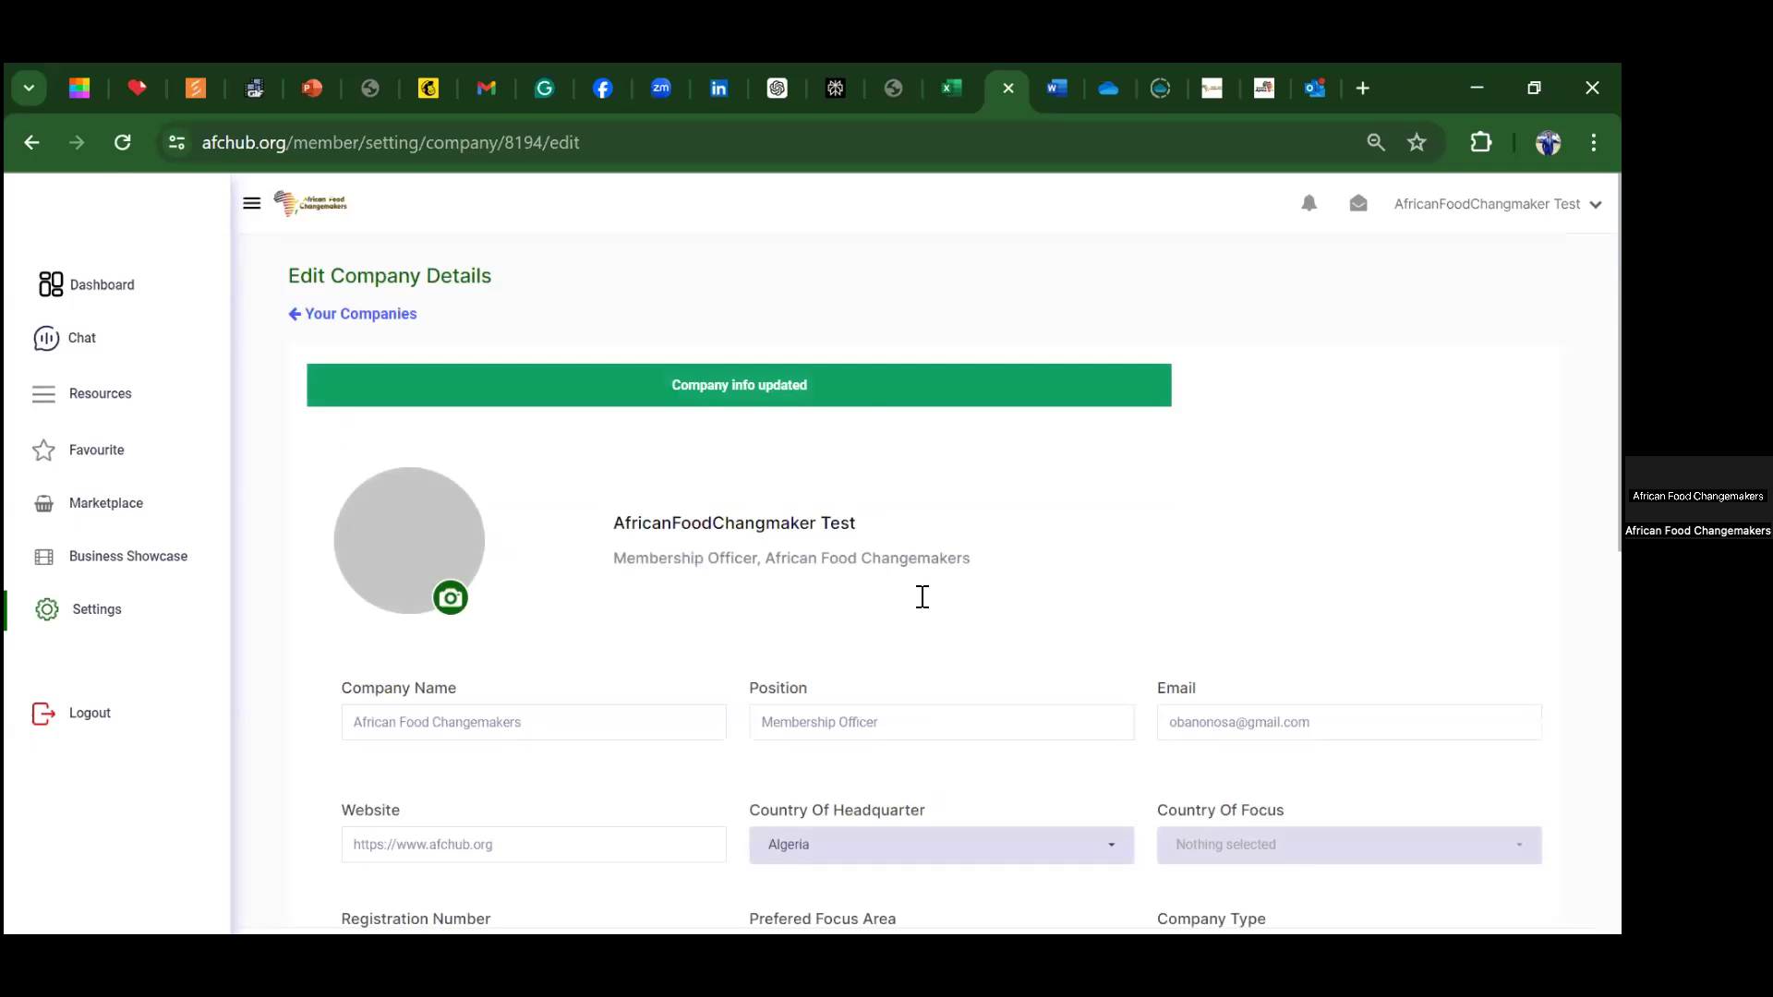
scroll(923, 598, "down", 7)
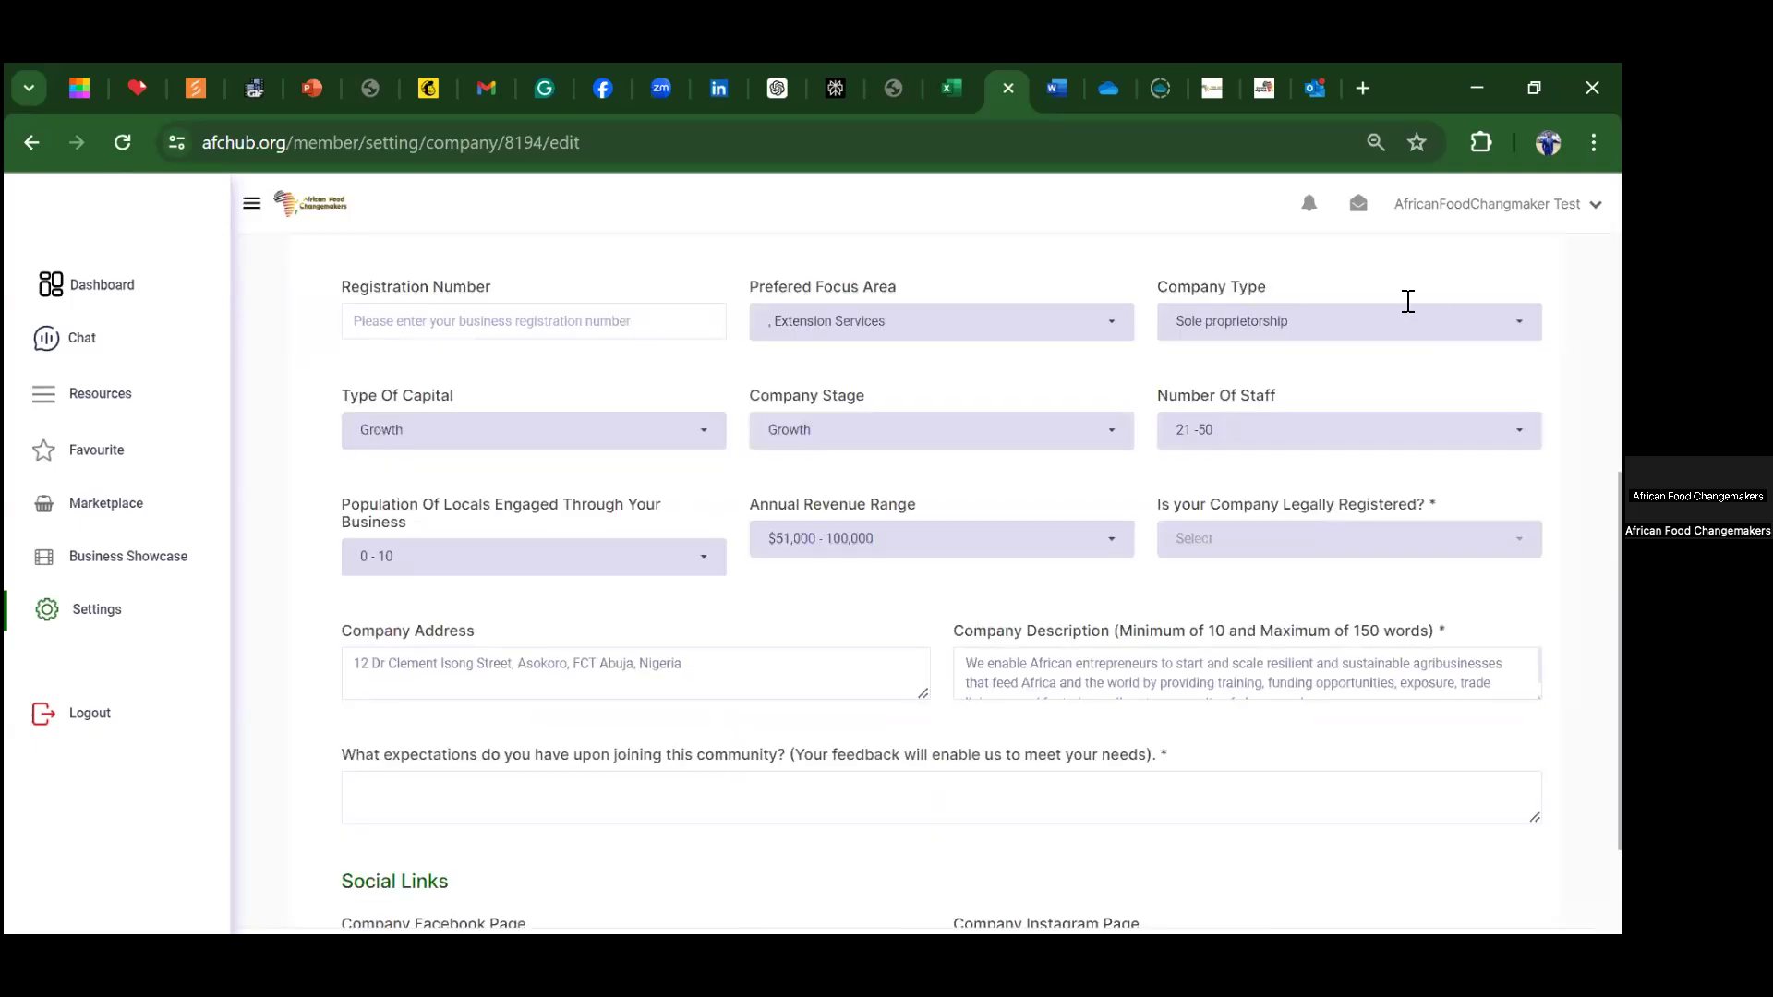
scroll(774, 331, "down", 1)
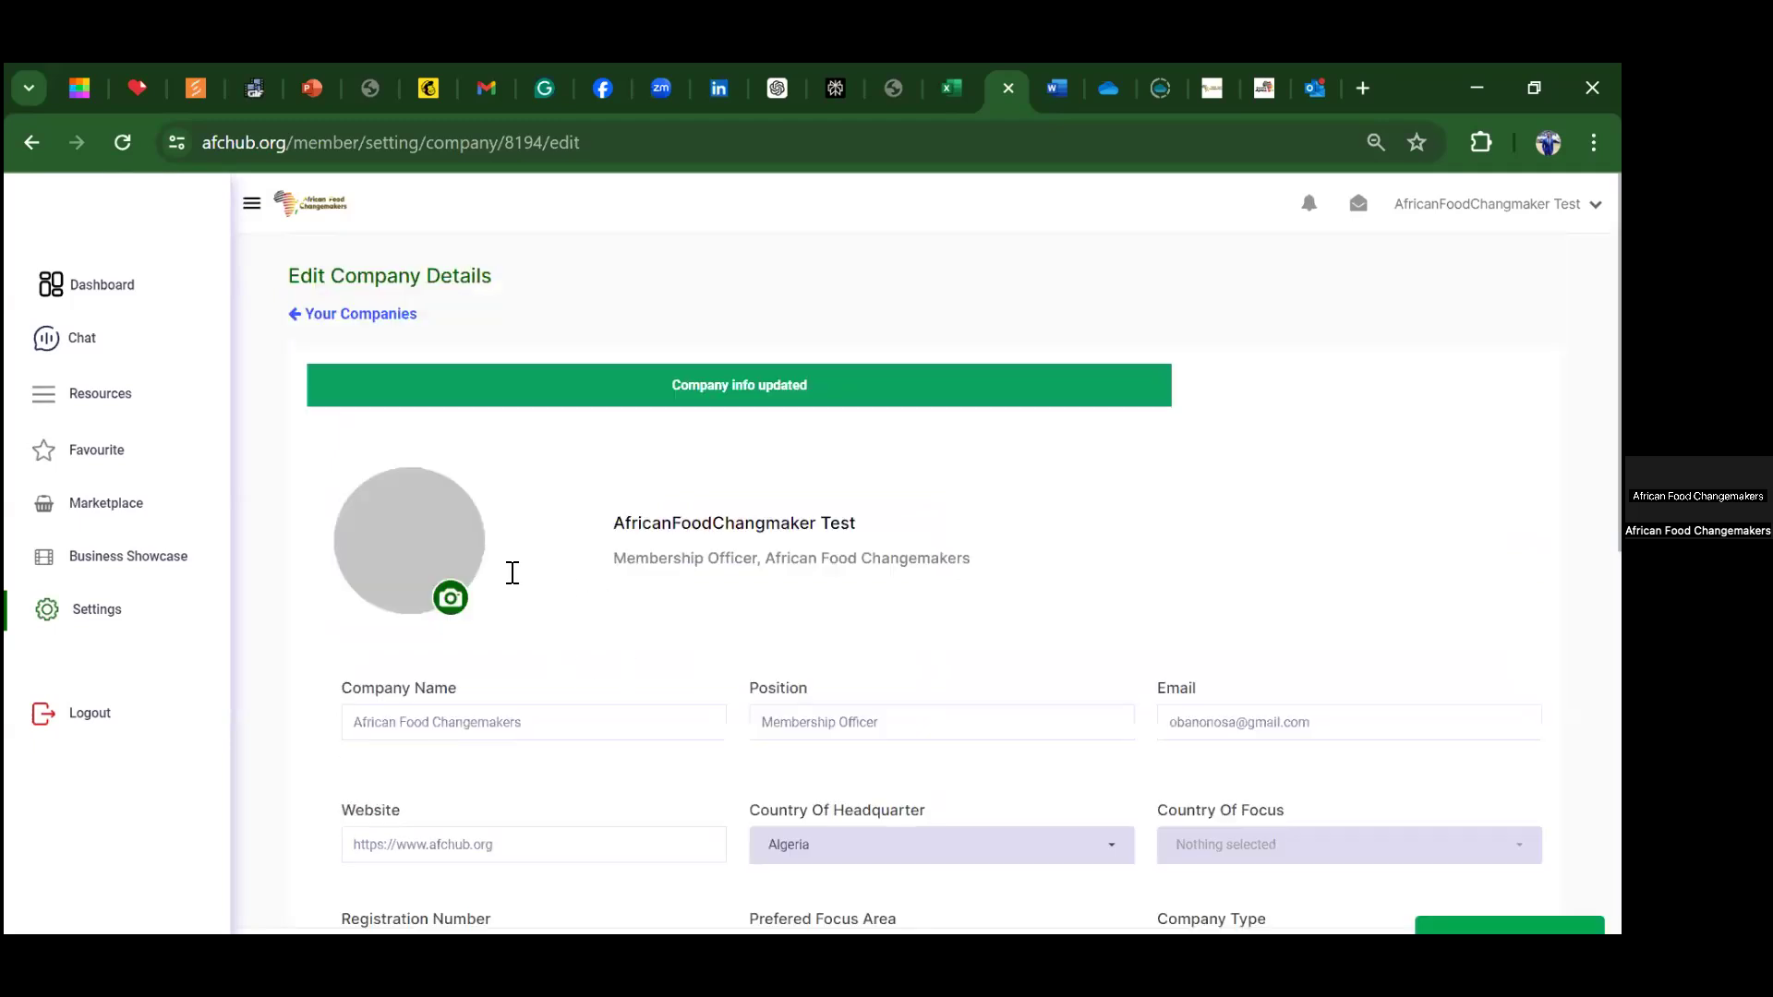
Step: Go back to Your Companies and view the Verification settings with the e-mail marked Verified
left_click(303, 313)
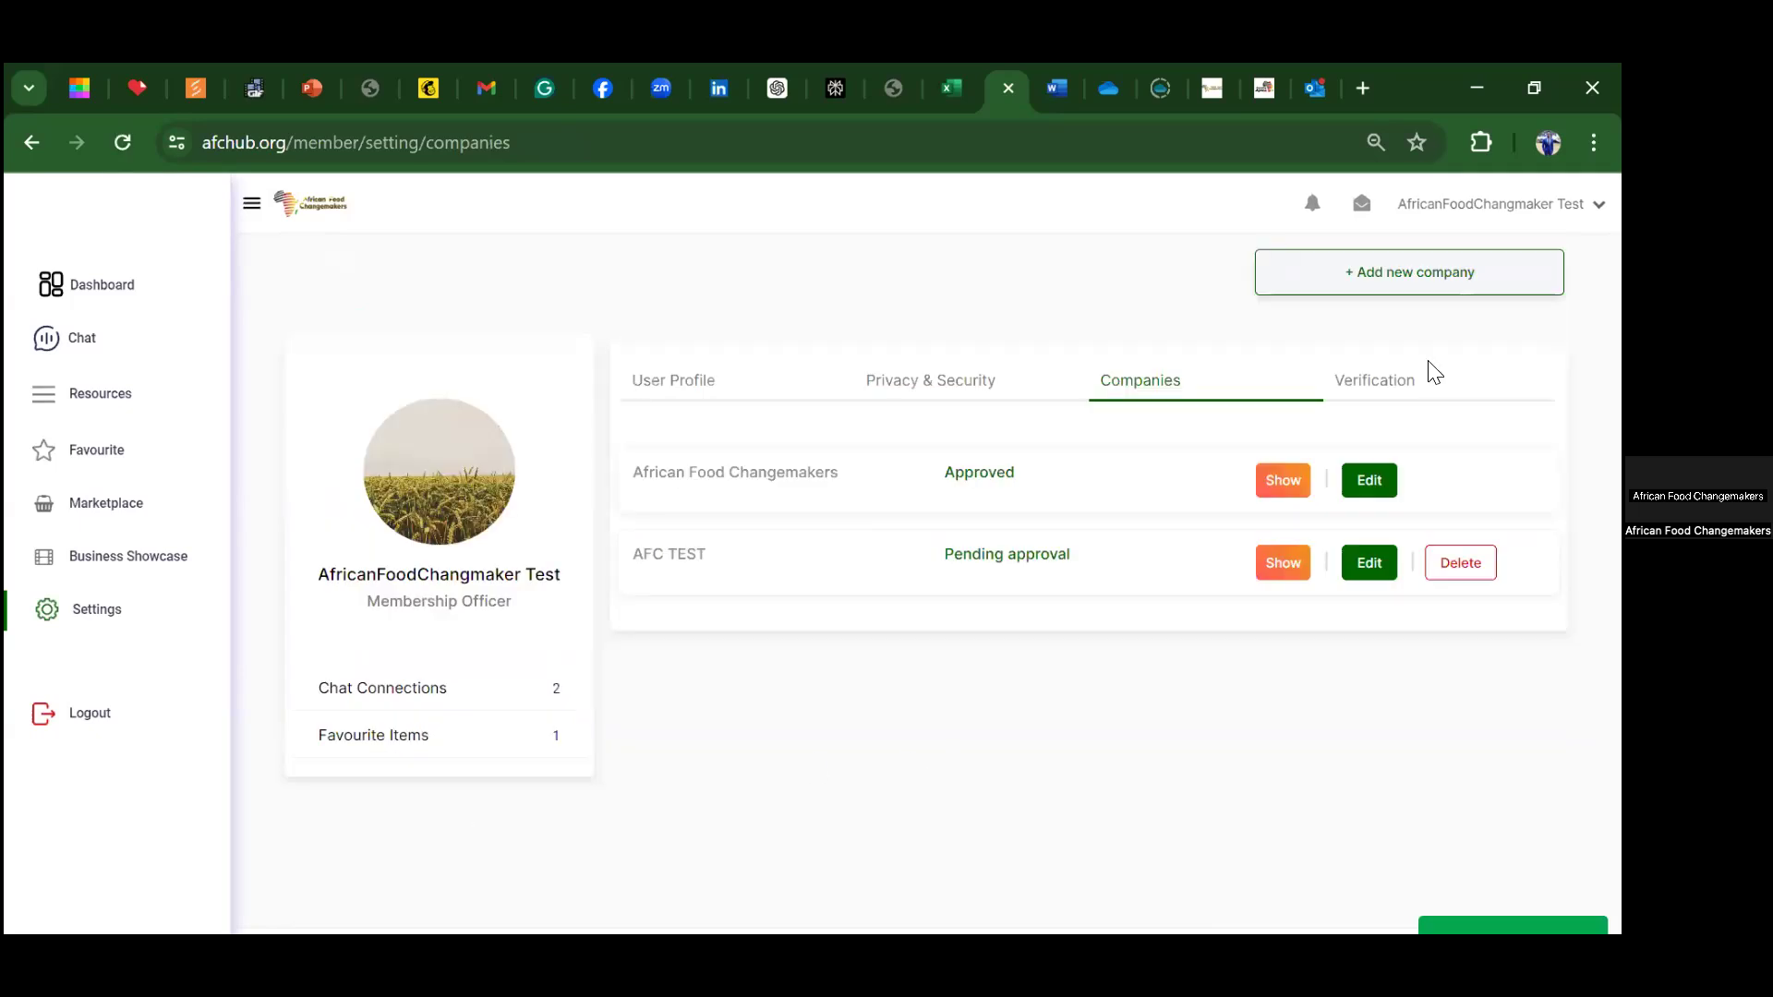
left_click(1368, 388)
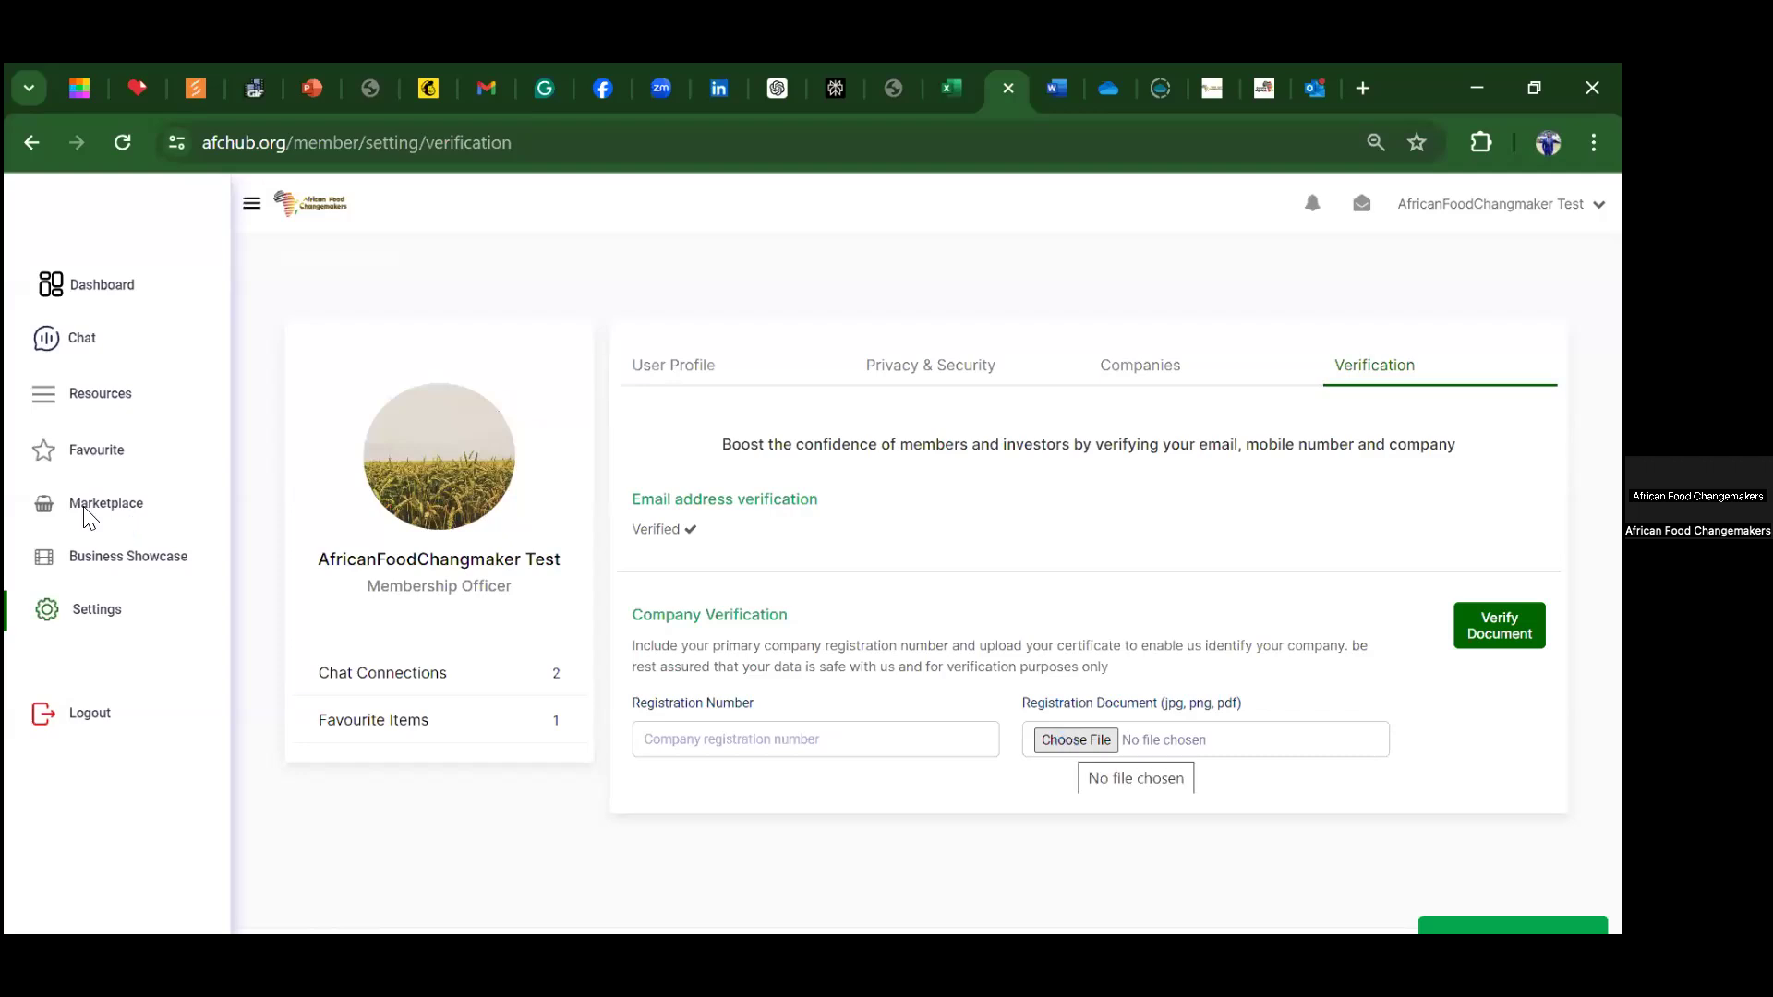
Step: Attach brace.jpg as the registration document, enter the company registration number, and submit verification
left_click(506, 464)
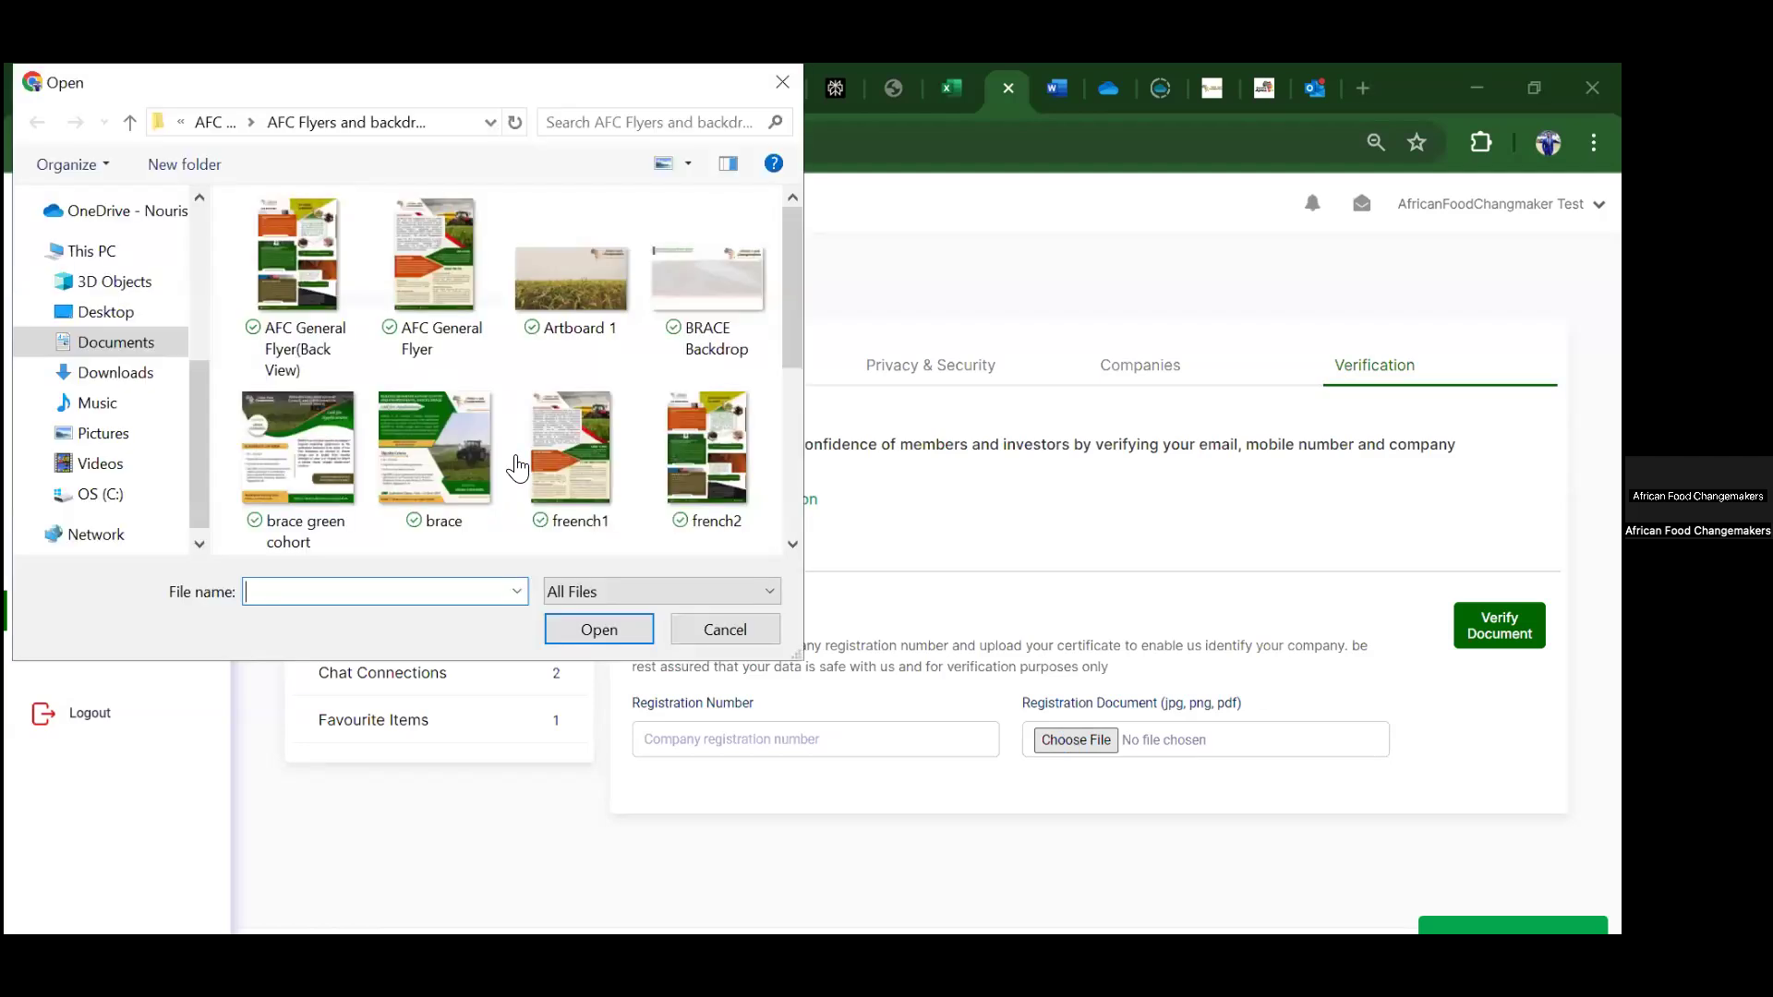
left_click(404, 426)
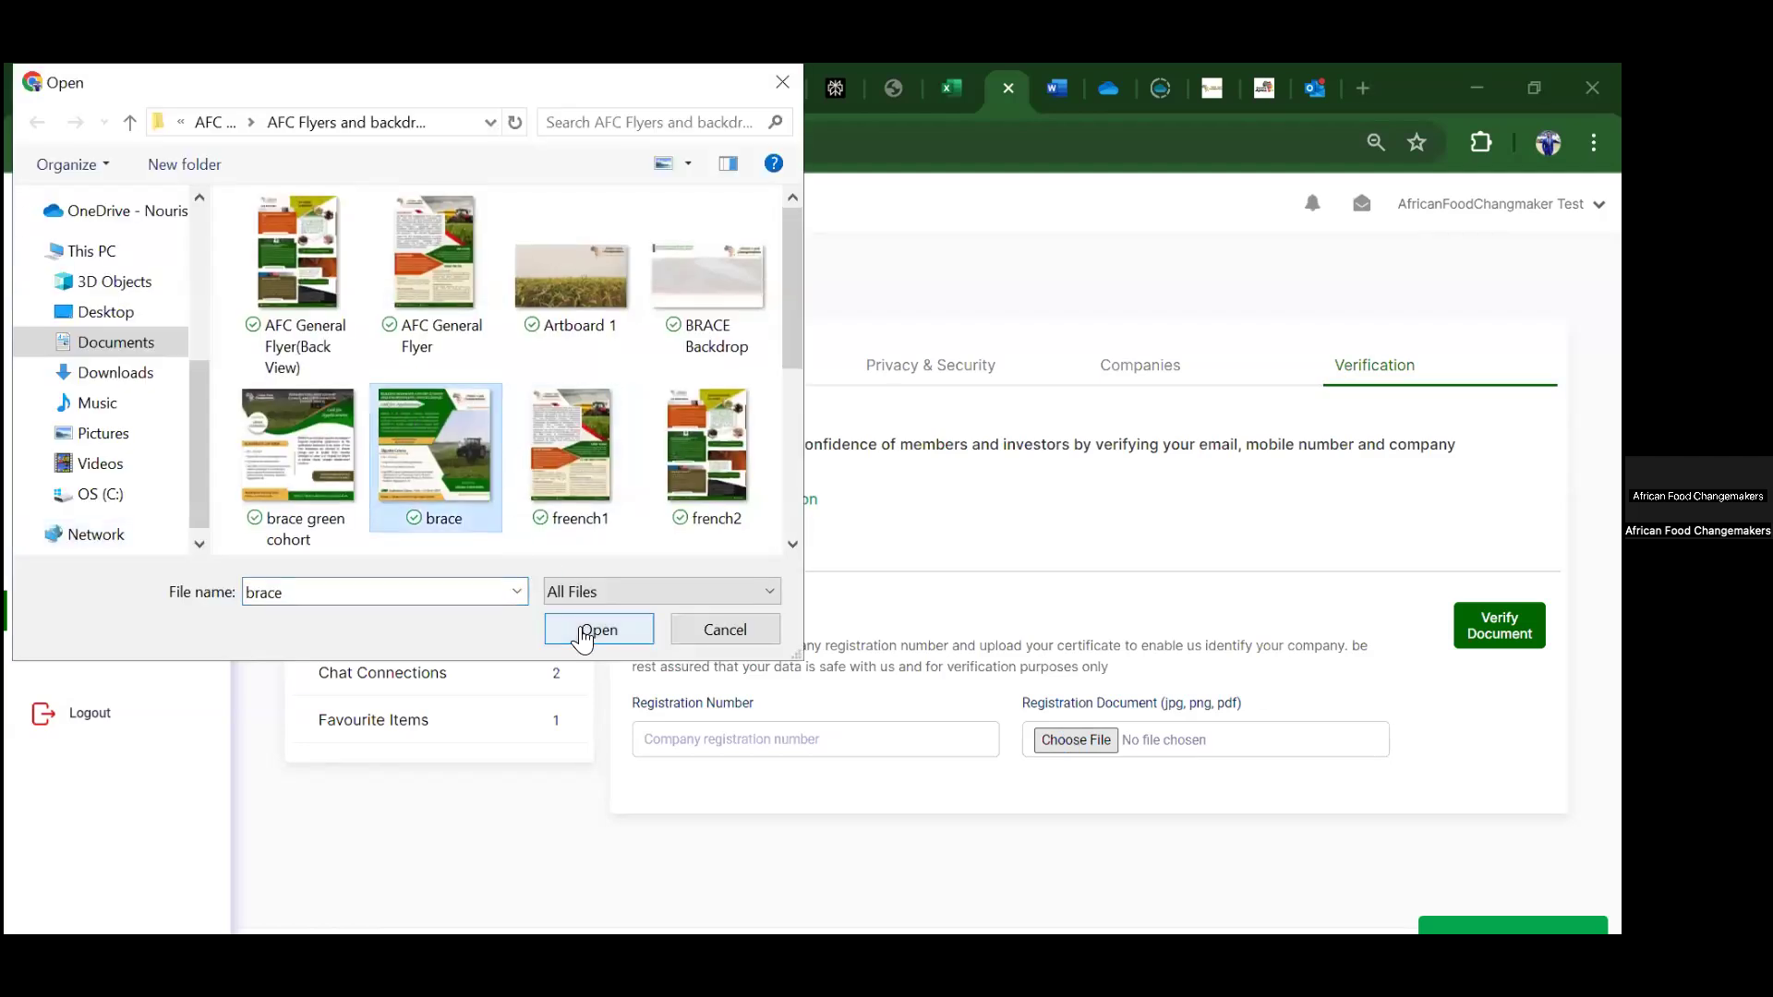
left_click(582, 637)
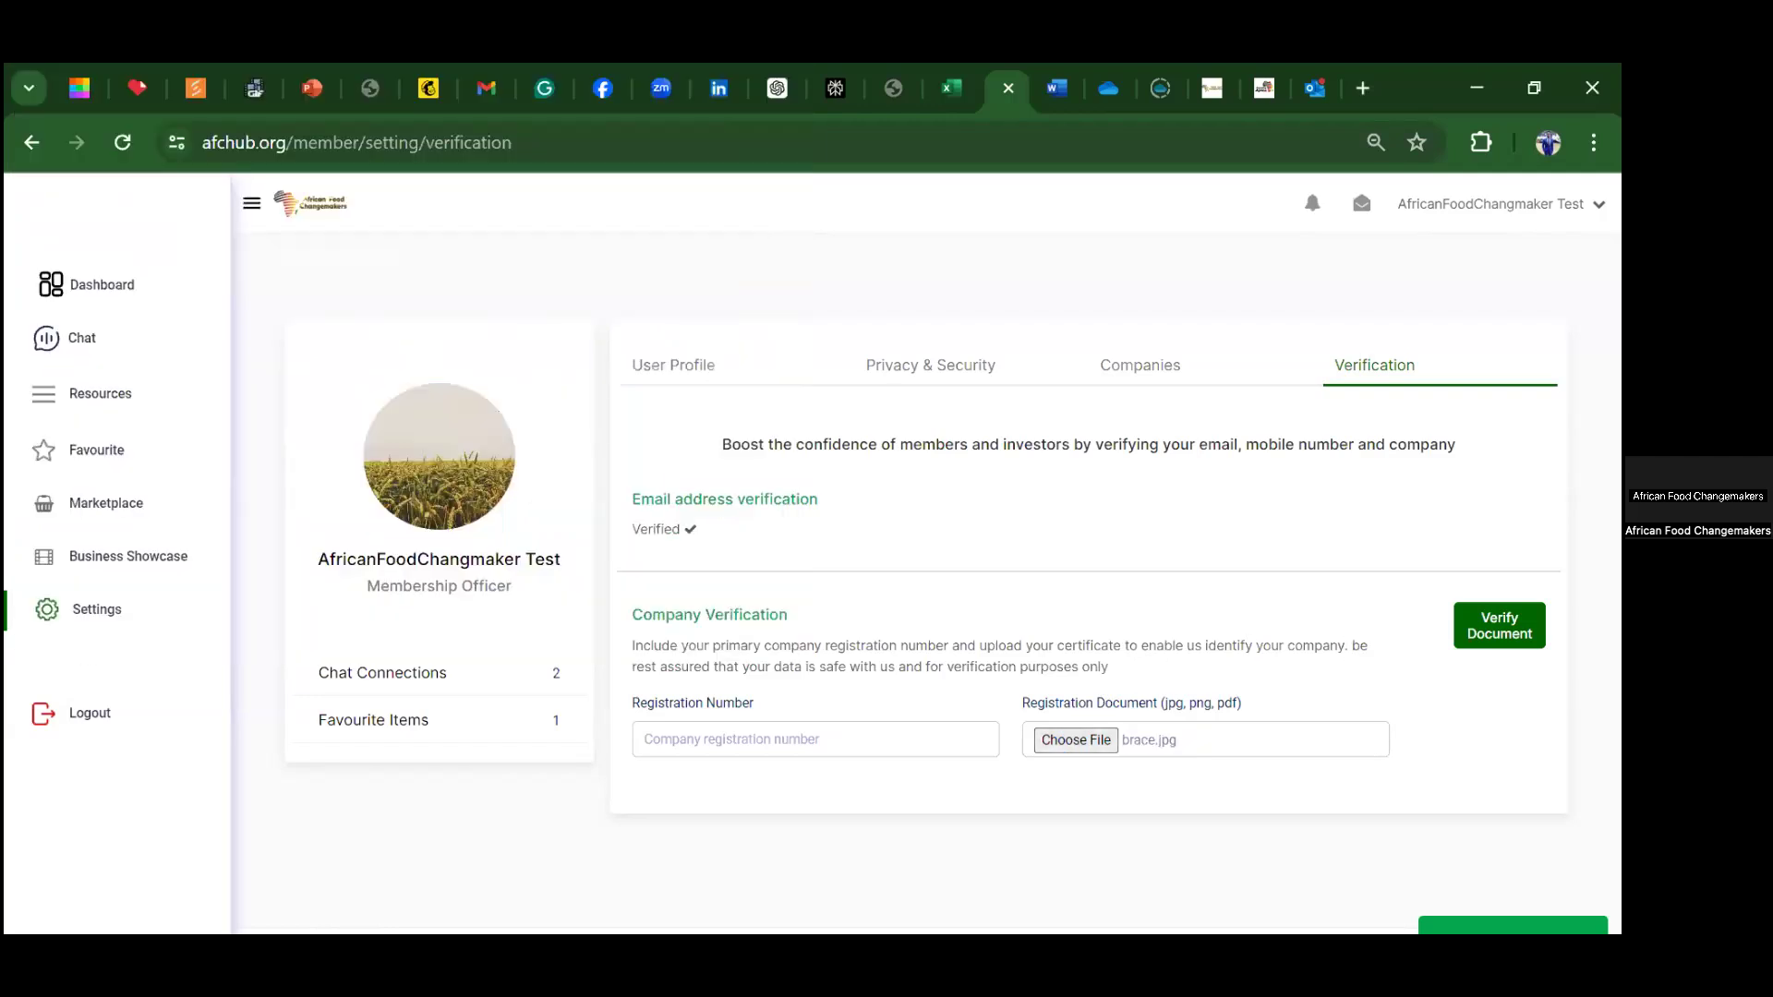
left_click(1500, 626)
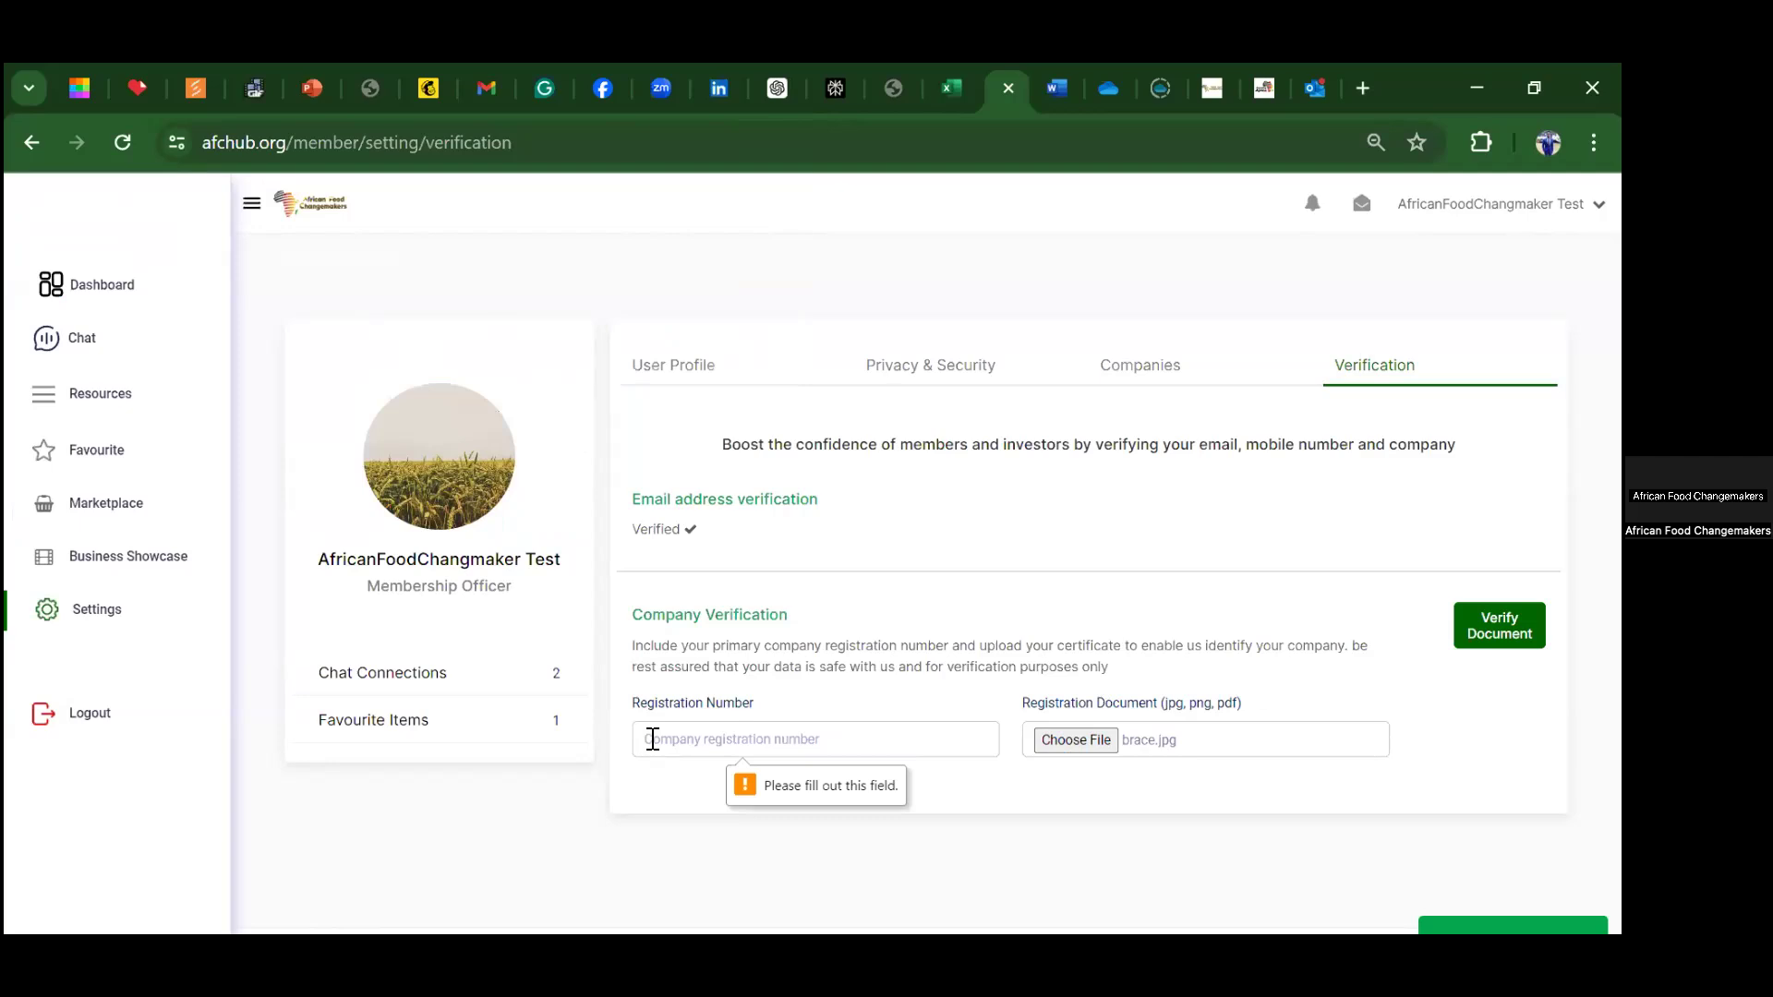
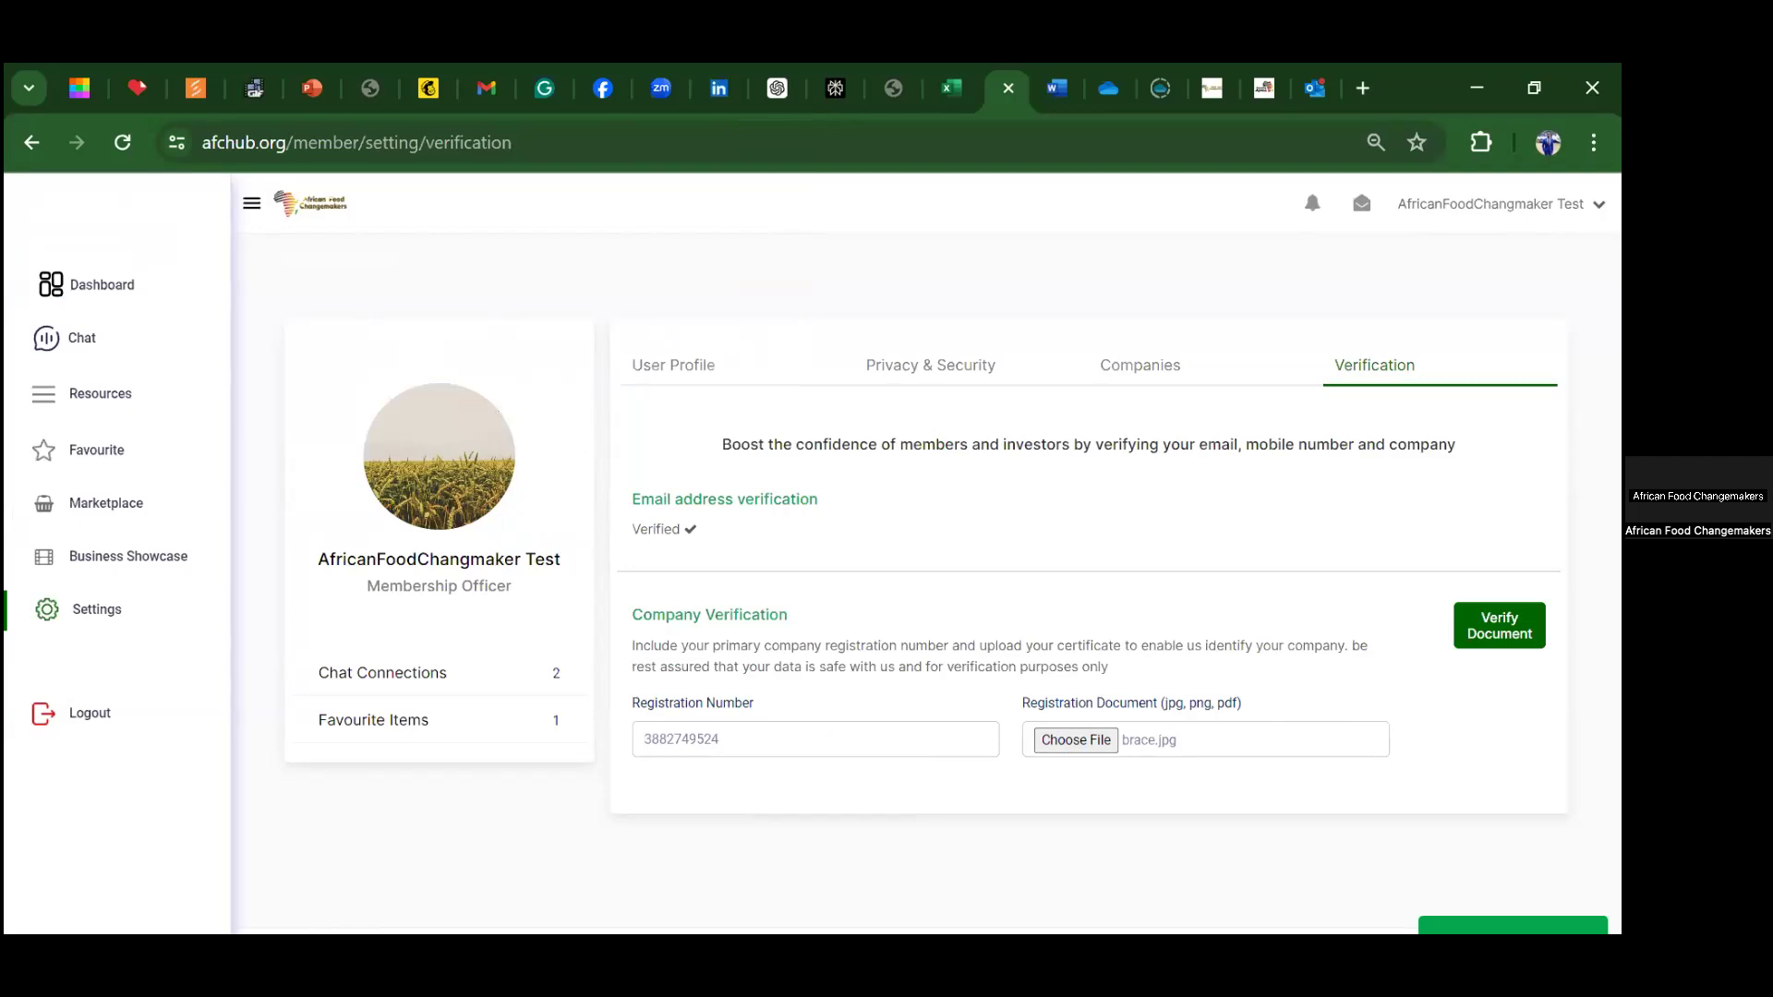
key("Return")
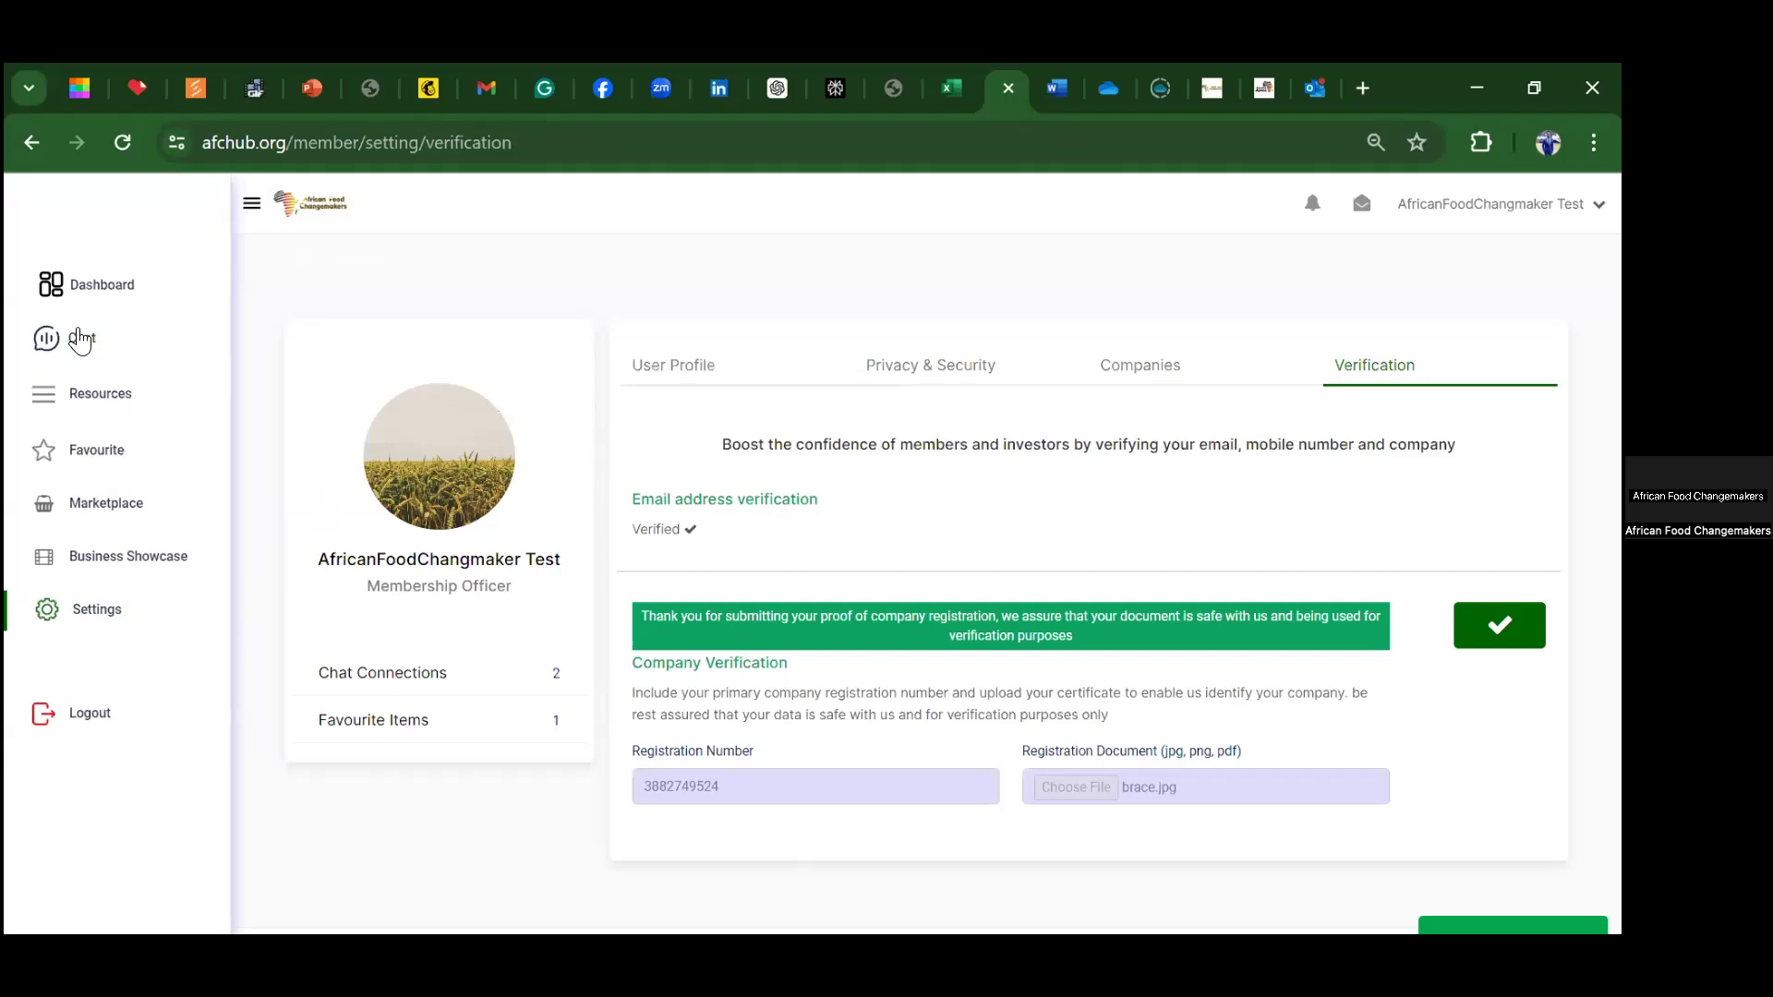
Step: Open Chat's Live chat to see suggested contacts, one contact and no chats yet
left_click(80, 341)
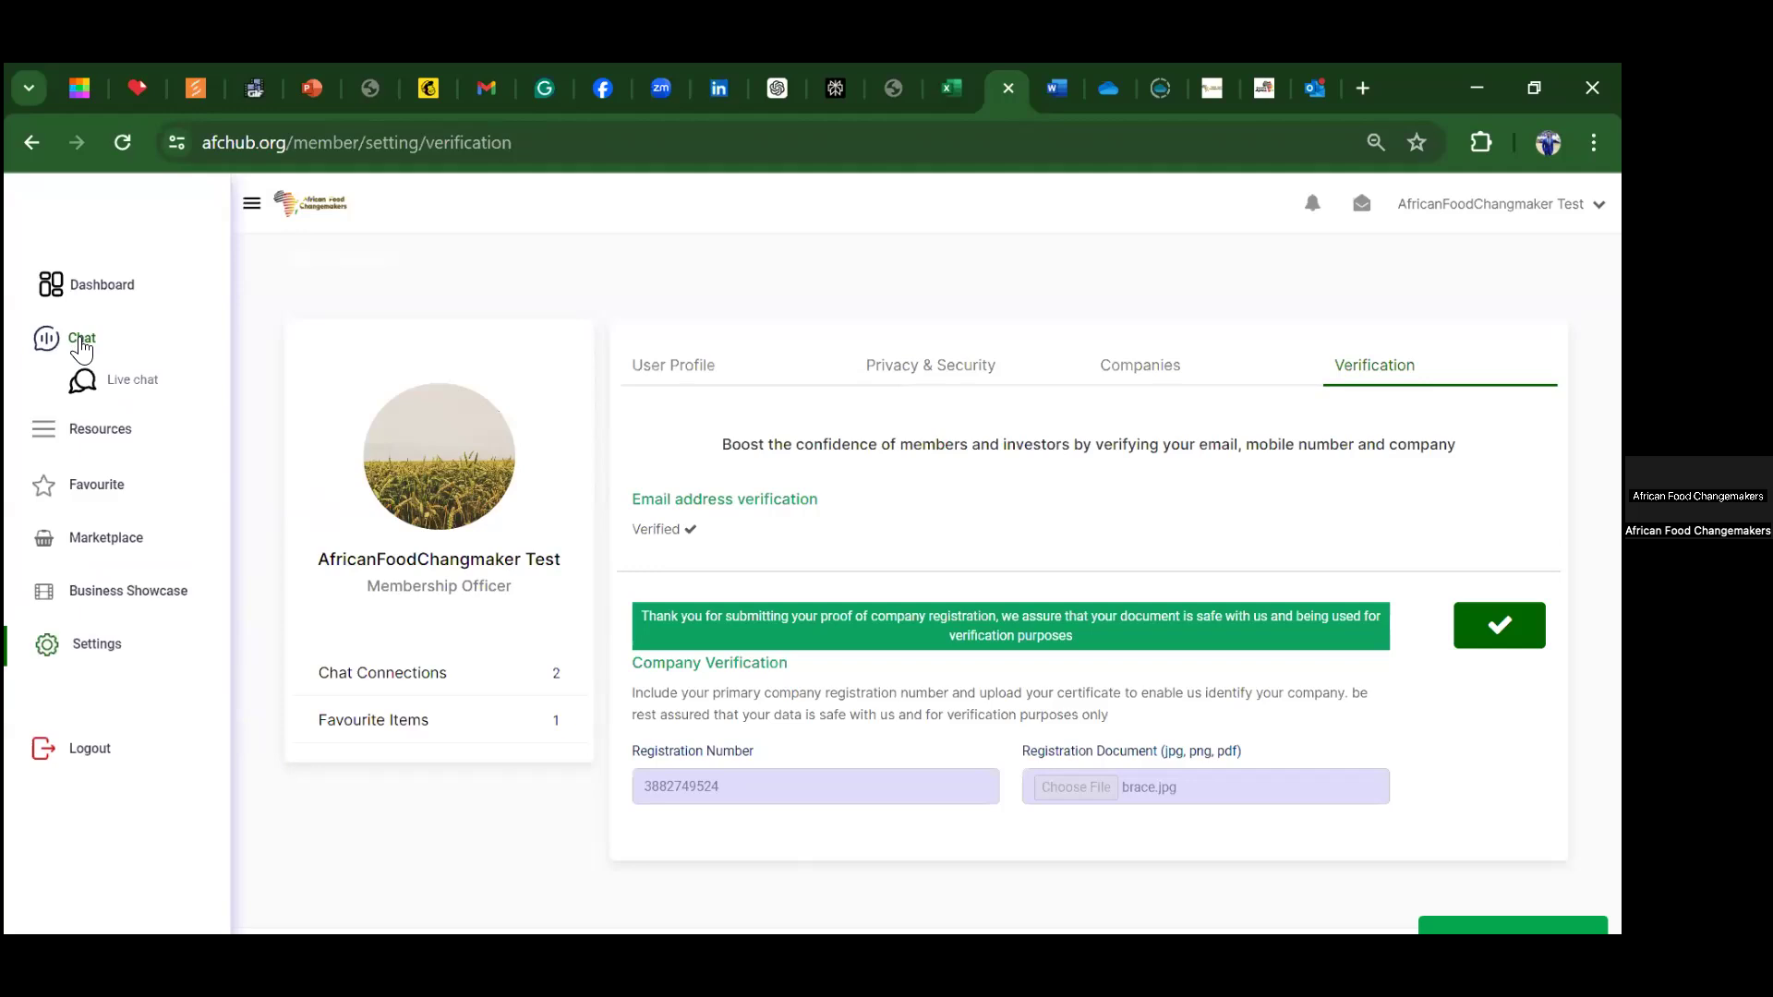
left_click(138, 382)
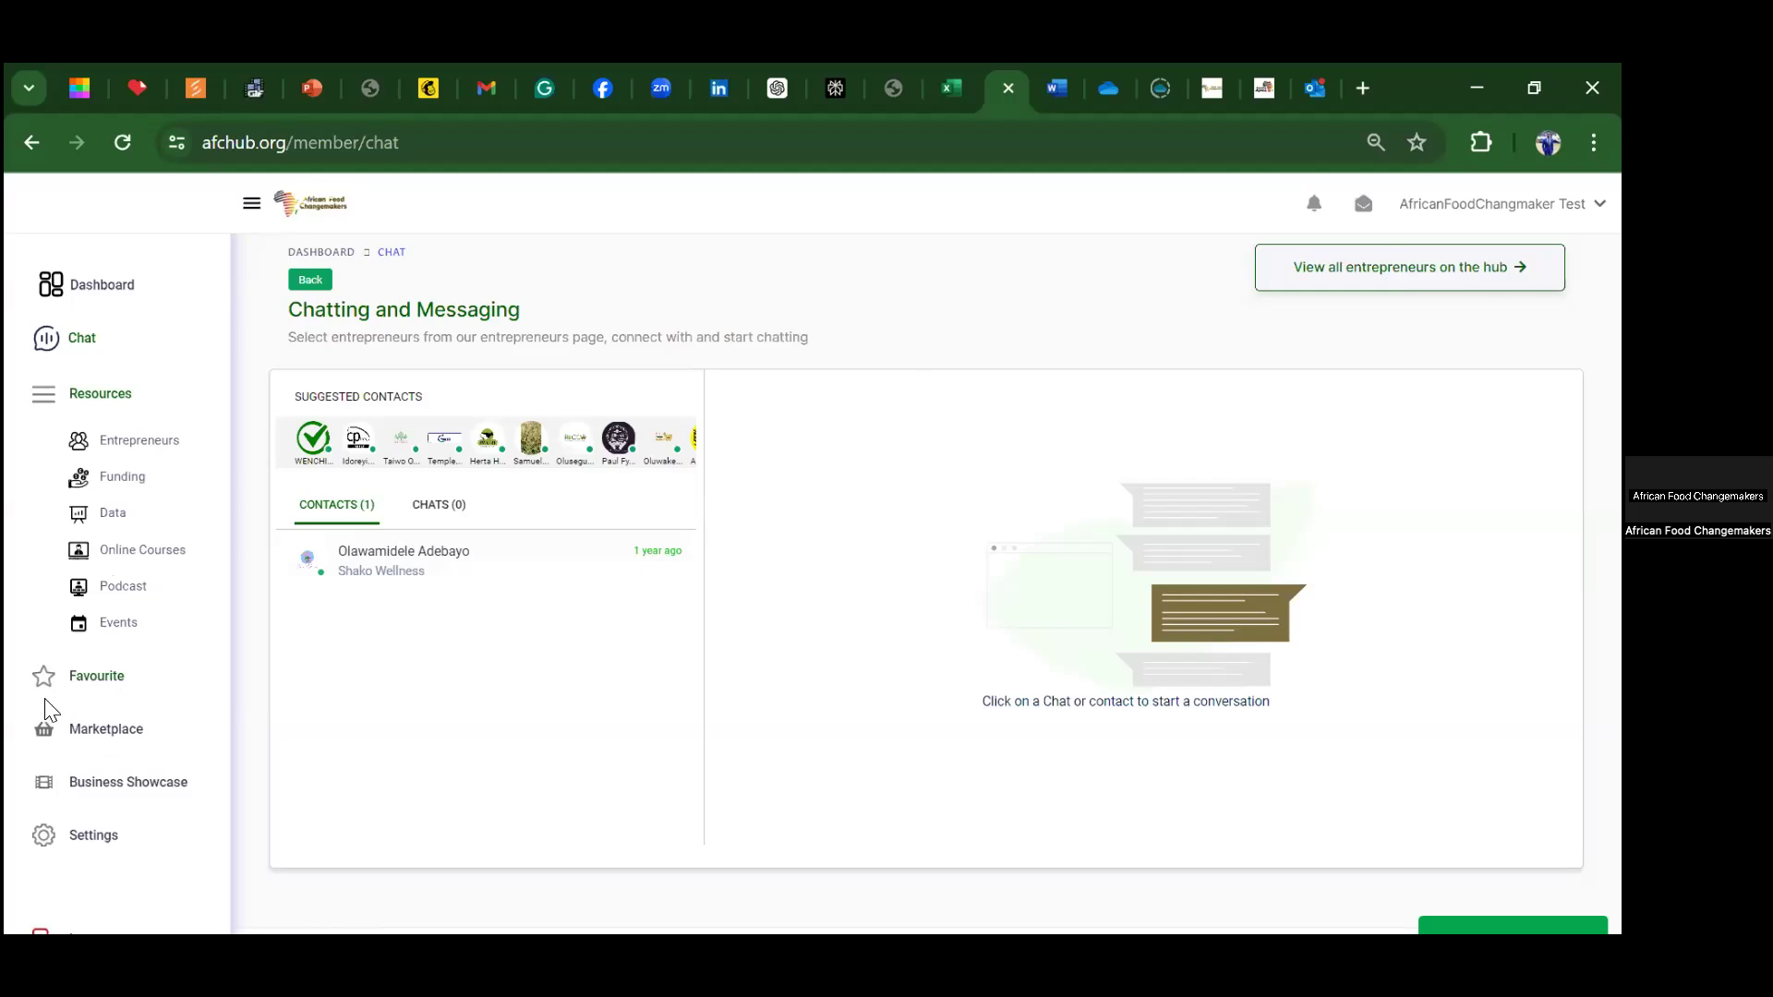
Step: Review the products listed under Marketplace's My Products, then go to the Business Showcase page
left_click(75, 683)
left_click(88, 739)
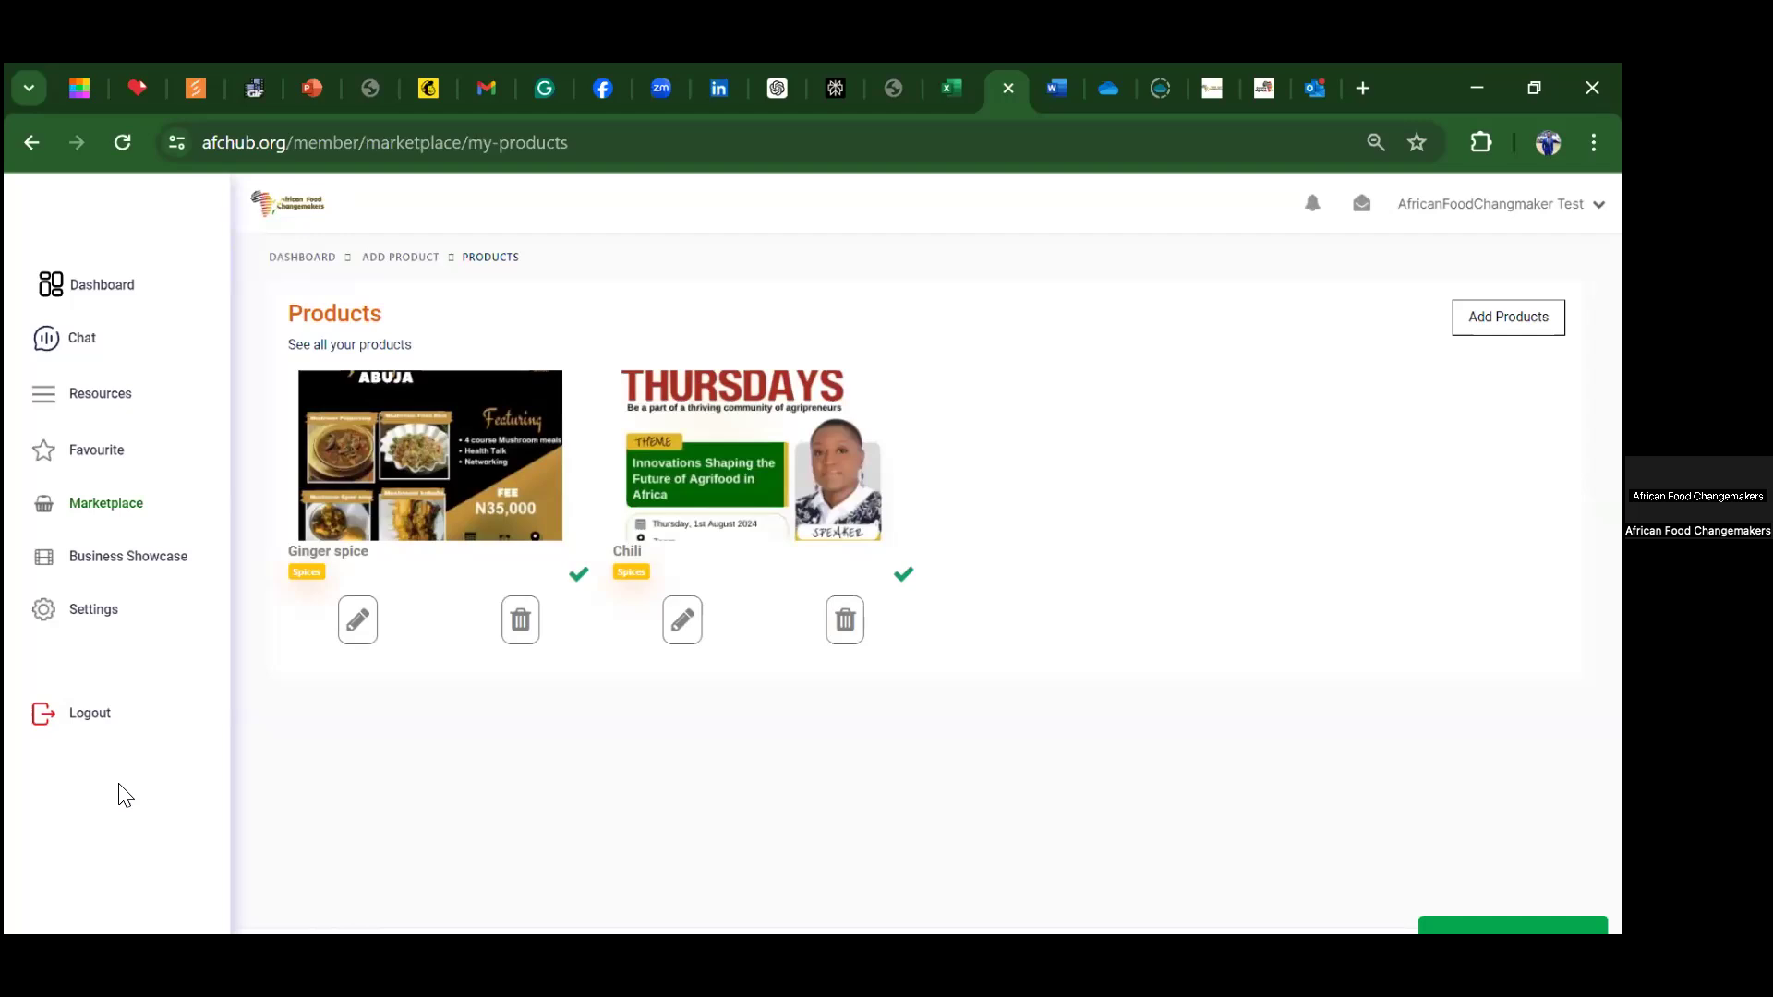
left_click(112, 565)
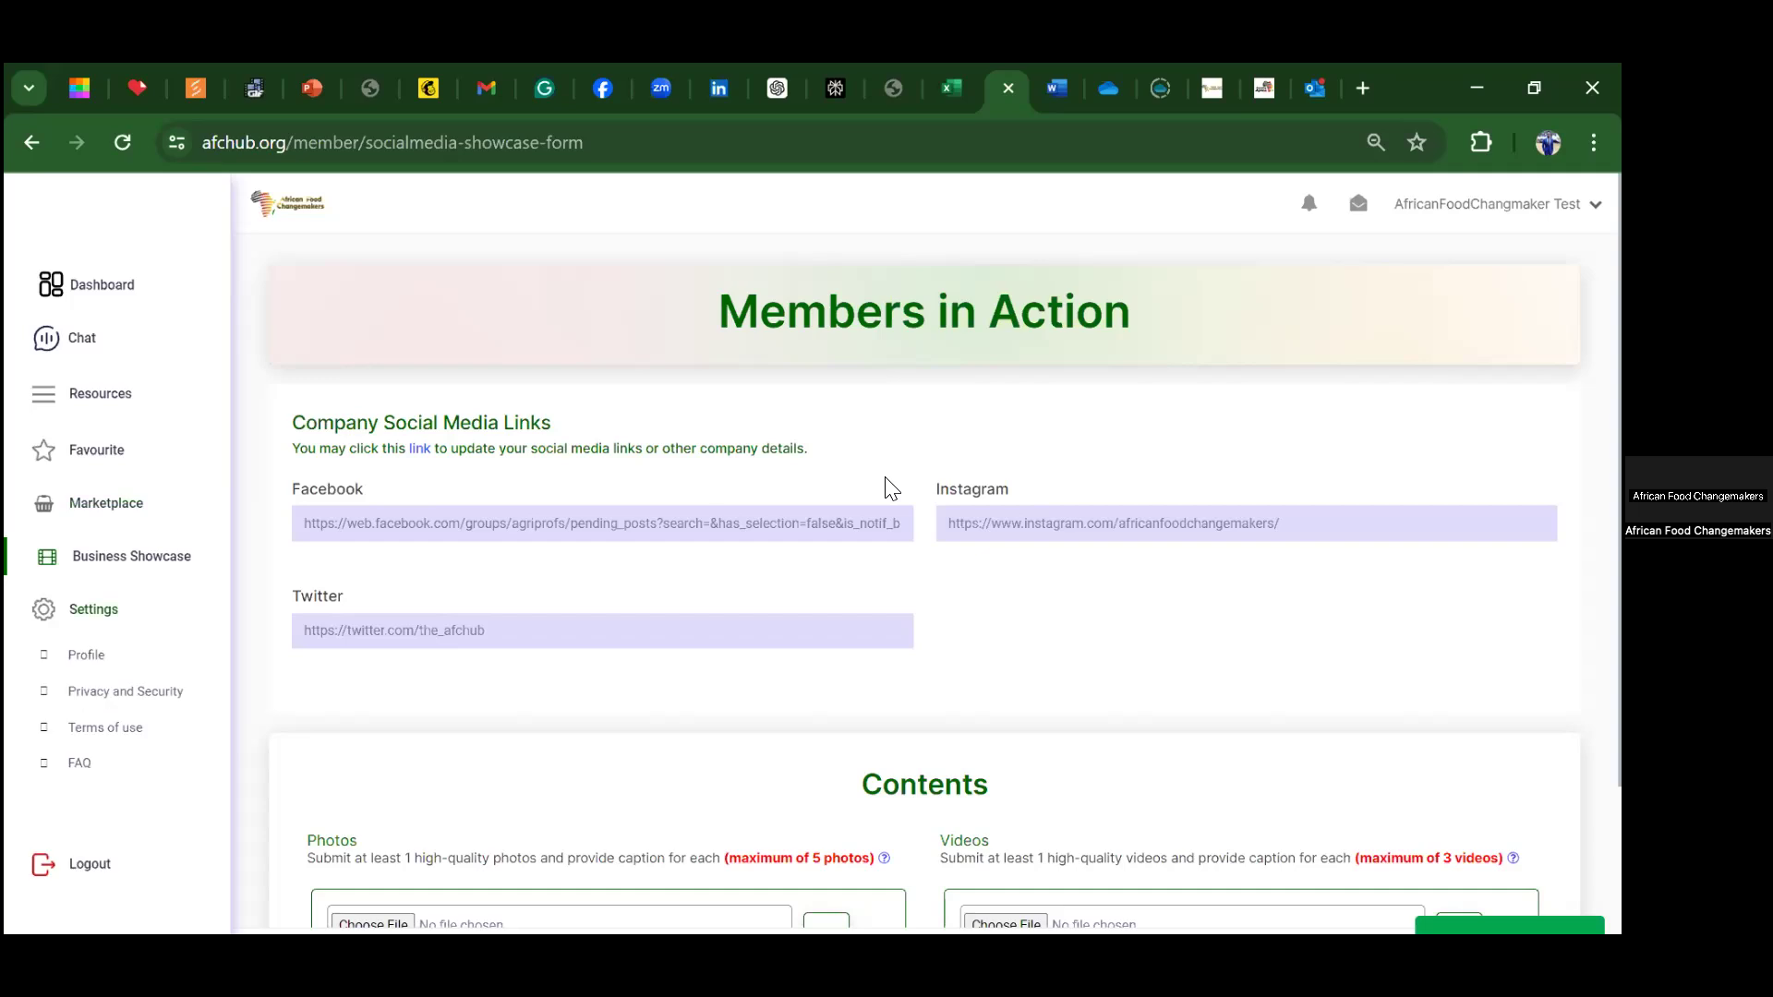
Step: Proceed into the Members in Action form and scroll to the Photos and Videos upload section
left_click(88, 690)
scroll(803, 914, "down", 1)
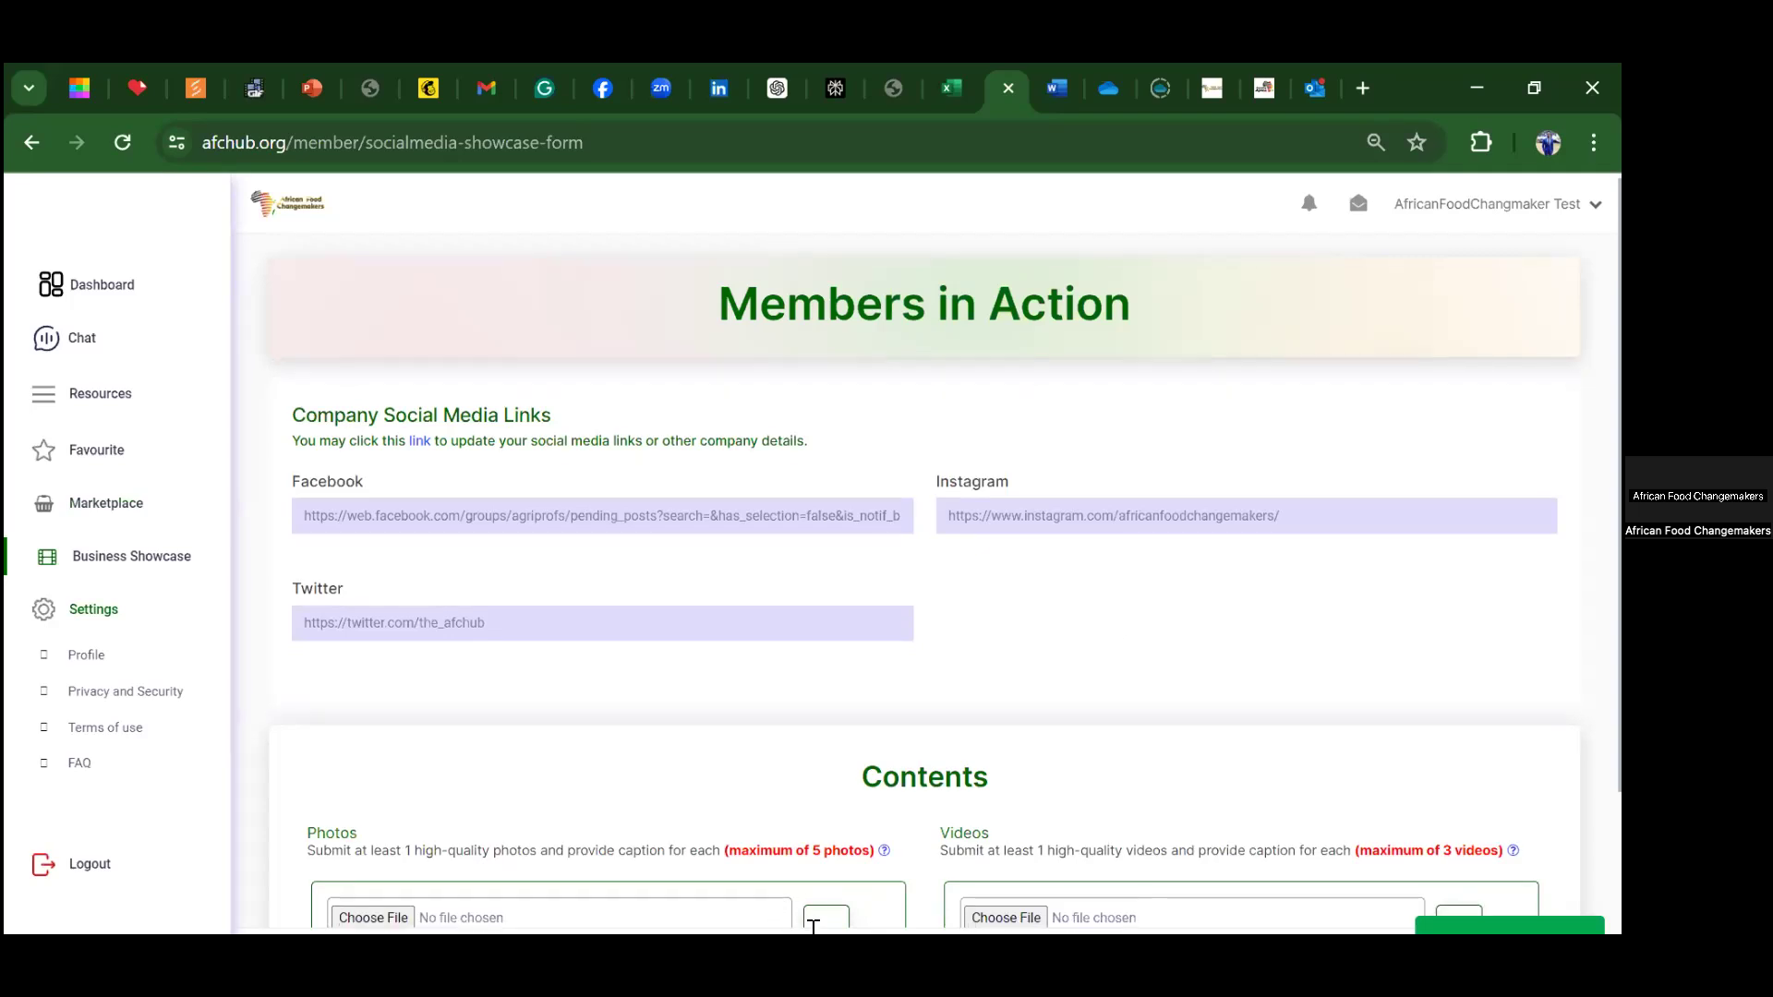
scroll(924, 554, "down", 3)
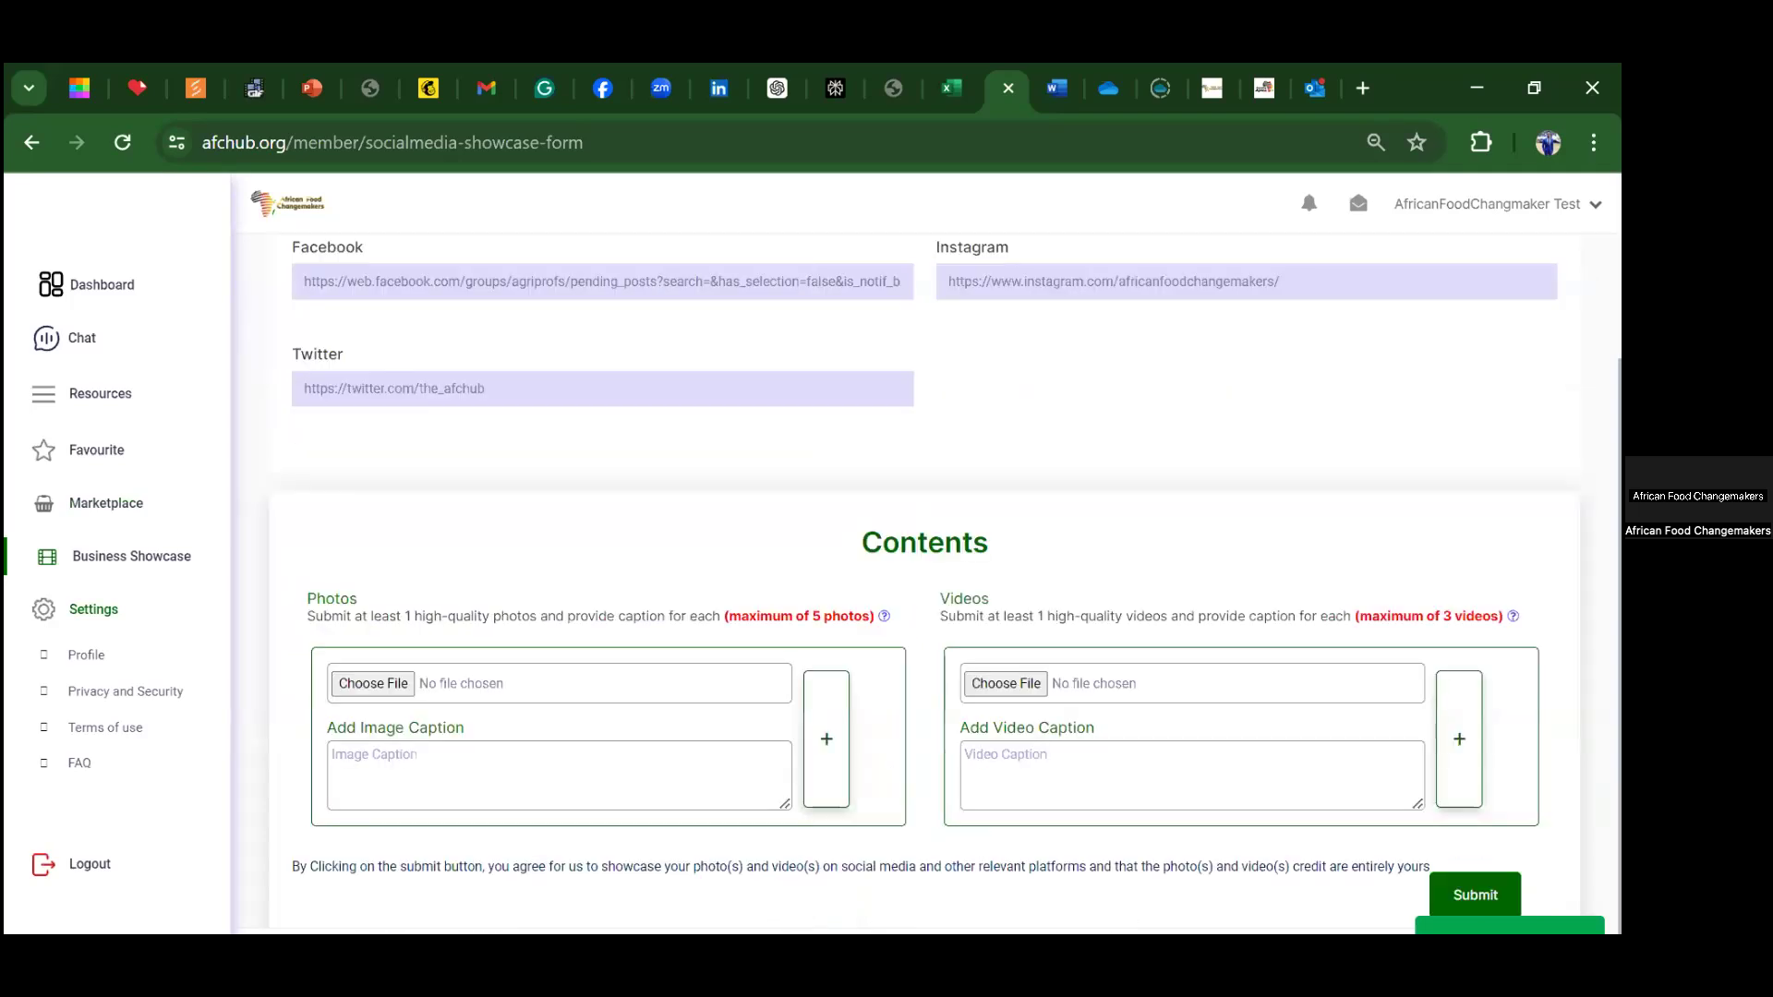